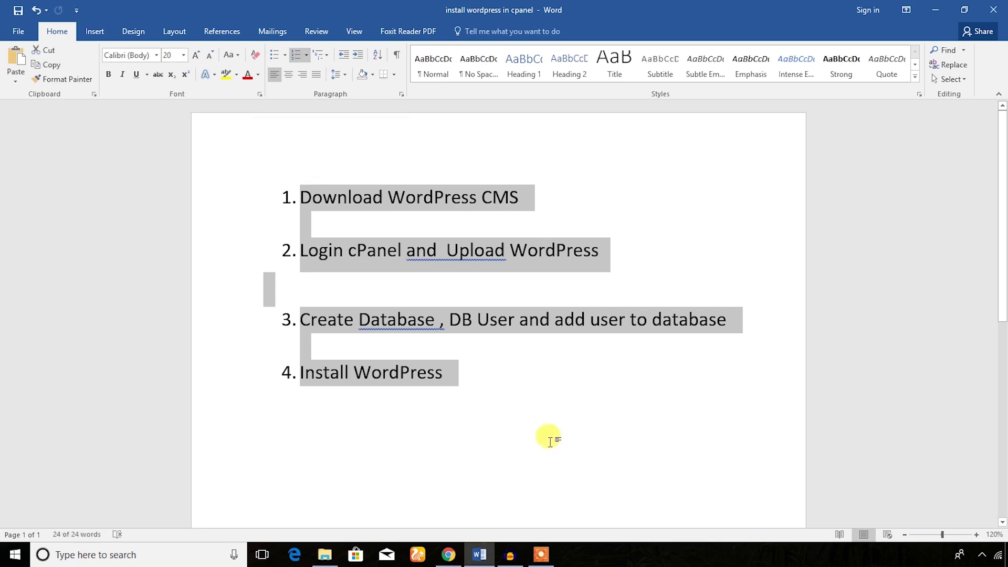
- Switch from the Word checklist to Chrome and examine the index page and address of the themescode.net domain
{"action": "left_click", "coordinate": [500, 396]}
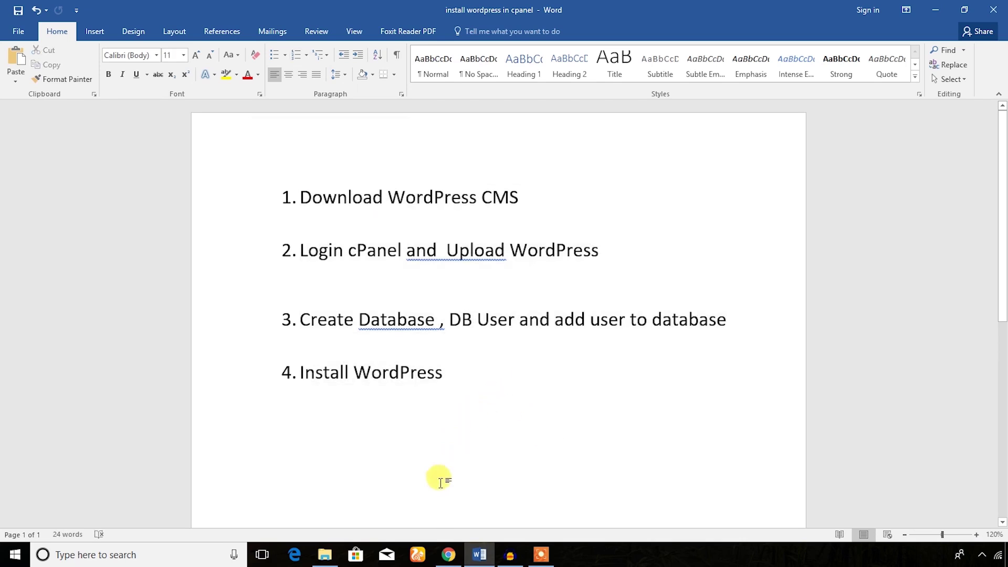
{"action": "left_click", "coordinate": [448, 555]}
{"action": "left_click", "coordinate": [210, 6]}
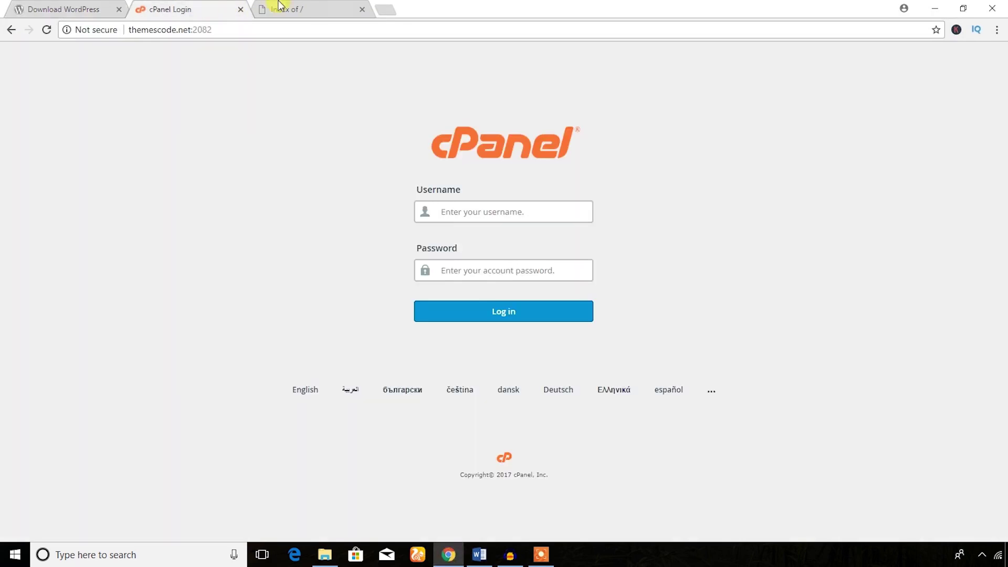
{"action": "left_click", "coordinate": [277, 9]}
{"action": "left_click_drag", "start_coordinate": [148, 33], "coordinate": [65, 29]}
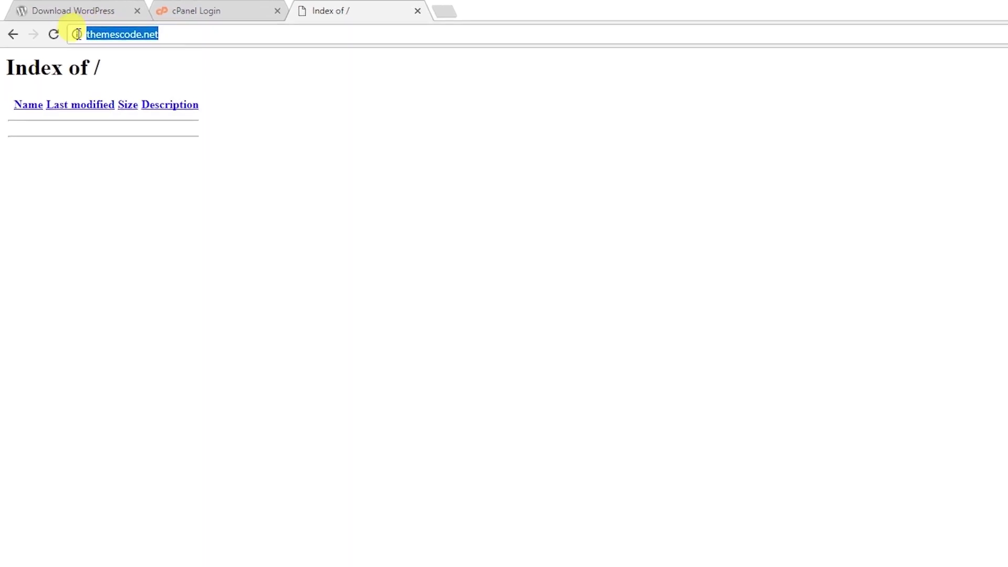
{"action": "left_click", "coordinate": [160, 30]}
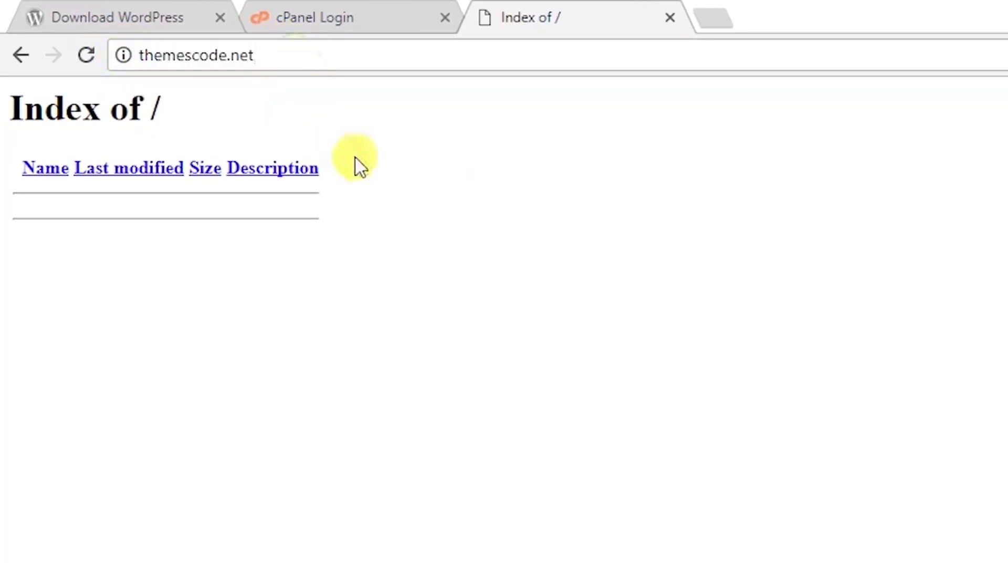
{"action": "left_click", "coordinate": [288, 61]}
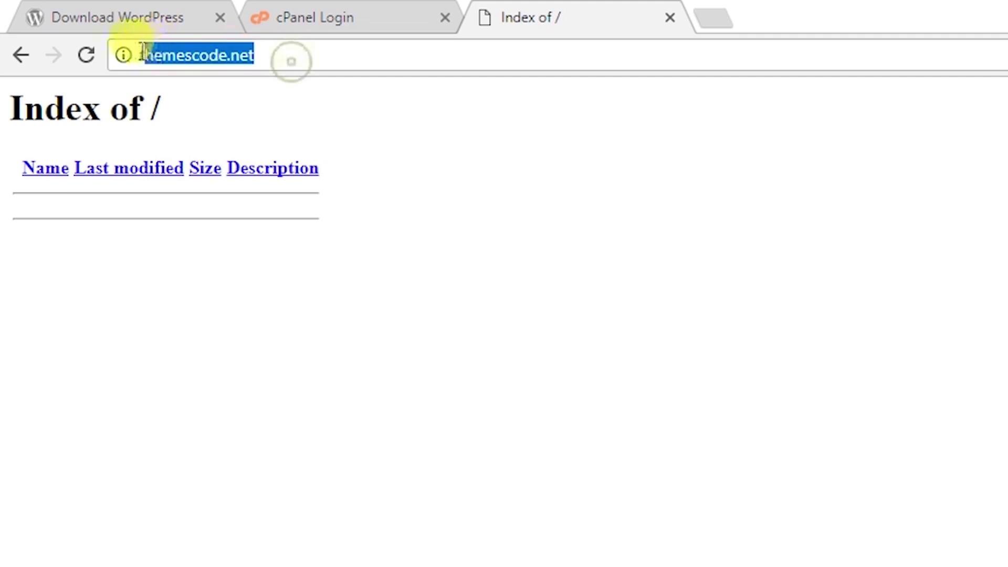
{"action": "left_click", "coordinate": [263, 92]}
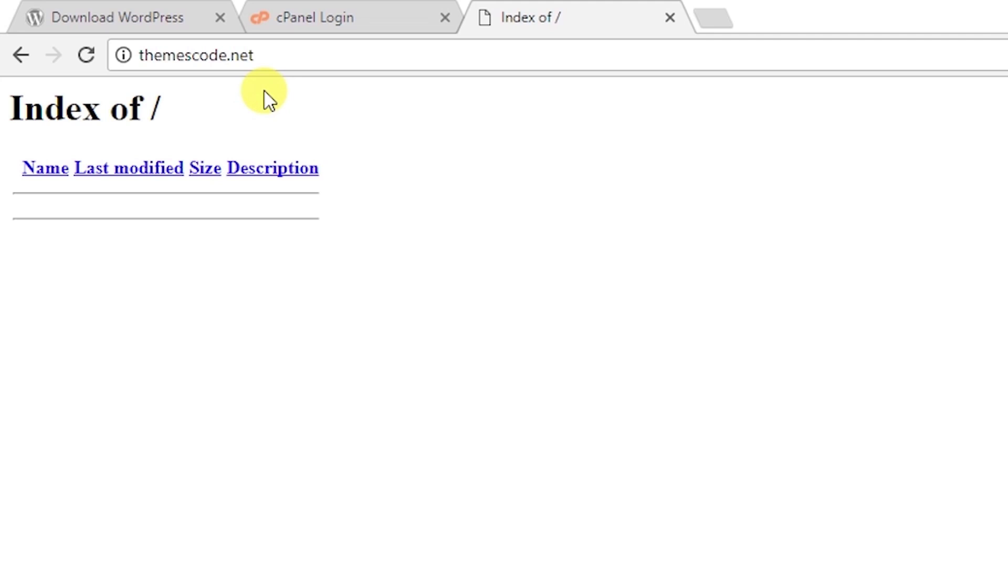
- Load the cPanel login page at themescode.net/cpanel in place of the port 2082 address
{"action": "left_click", "coordinate": [314, 17]}
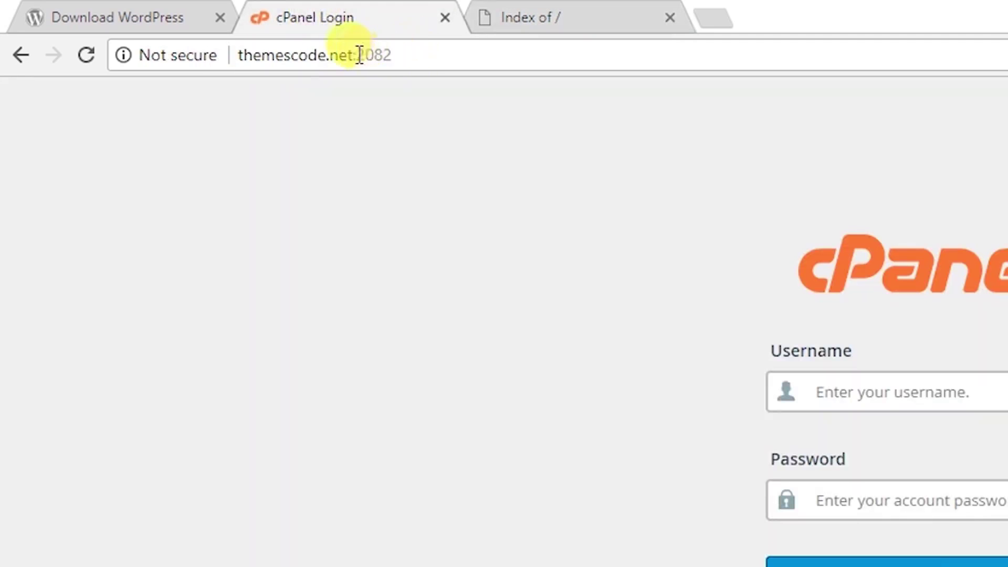
{"action": "left_click_drag", "start_coordinate": [355, 55], "coordinate": [506, 72]}
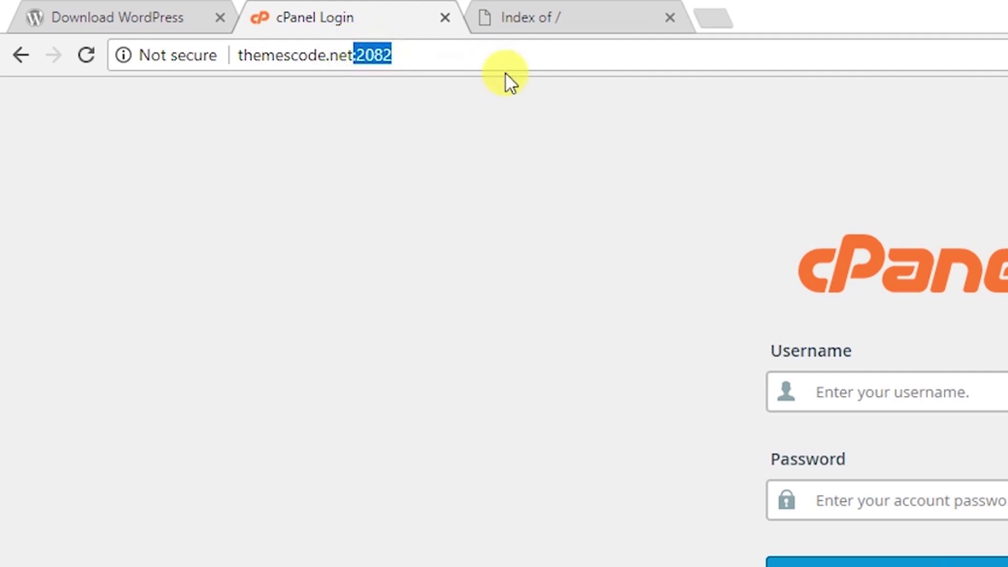
{"action": "key", "text": "BackSpace"}
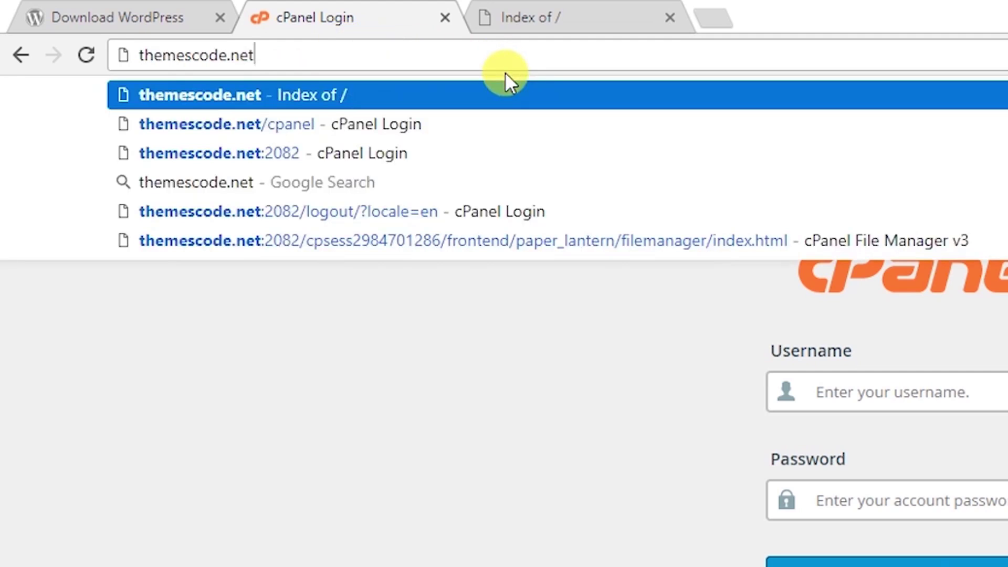
{"action": "type", "text": "/cpanel"}
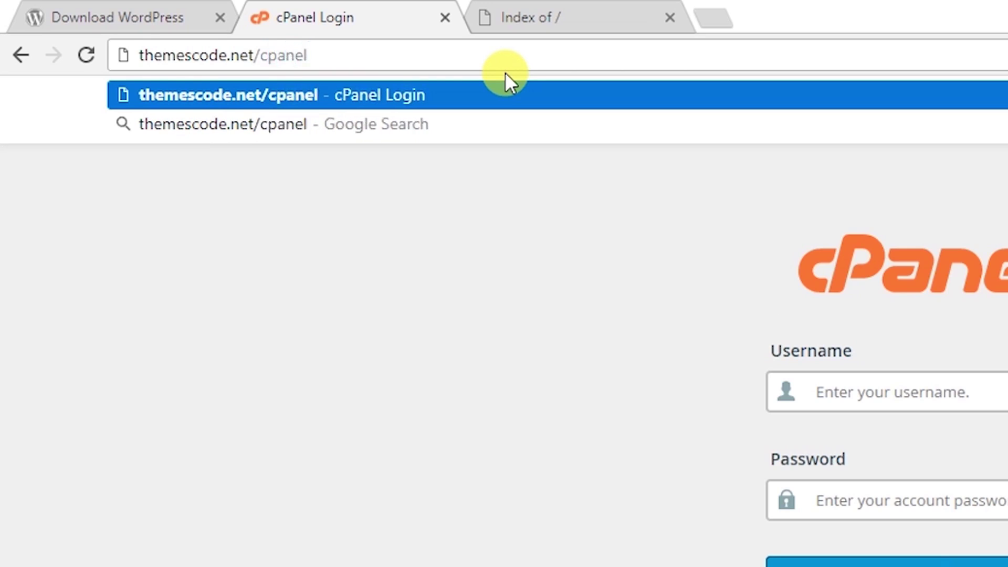
{"action": "key", "text": "Return"}
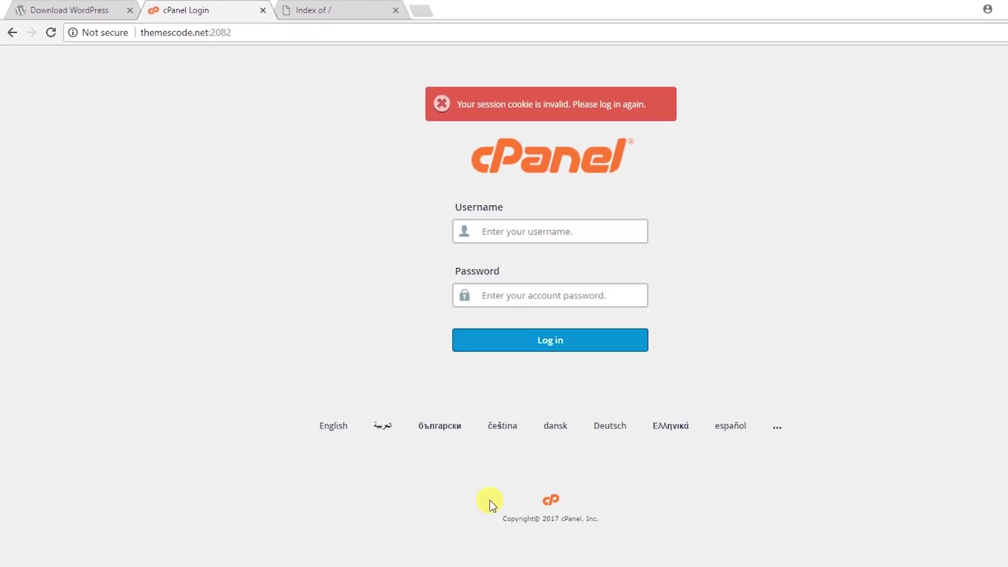
- Switch to Word and select the first checklist item, "Download WordPress CMS"
{"action": "left_click", "coordinate": [479, 555]}
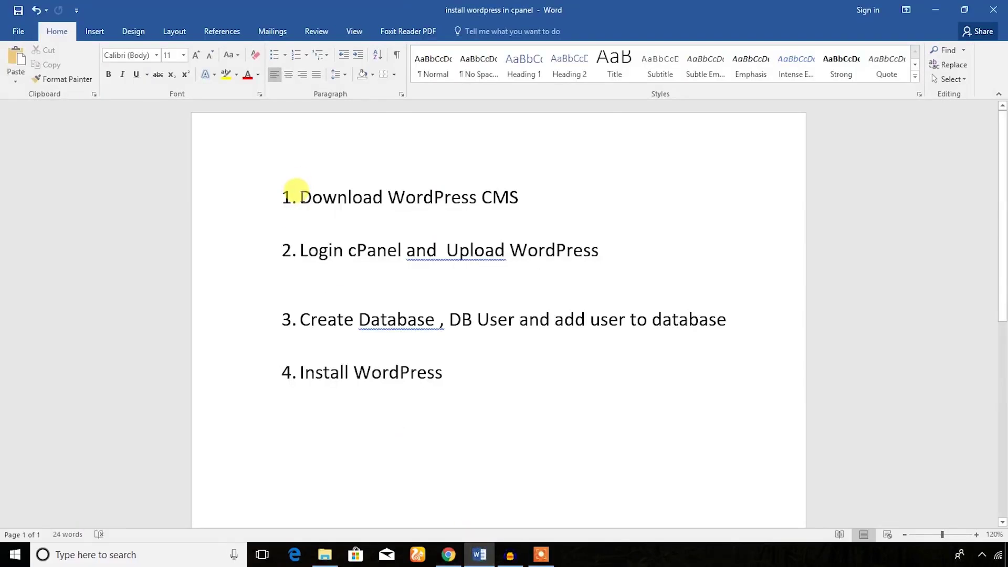
{"action": "left_click_drag", "start_coordinate": [298, 196], "coordinate": [506, 191]}
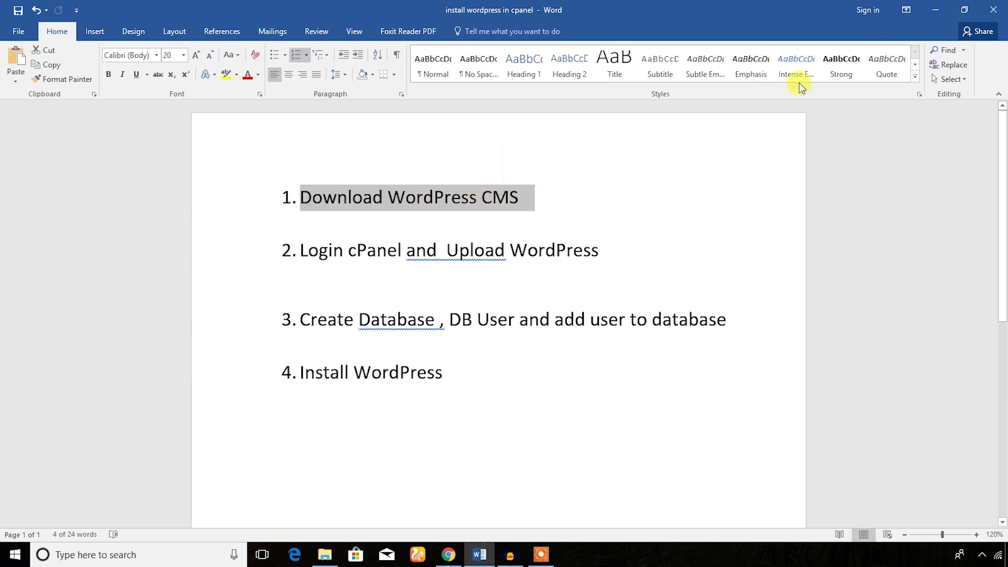
{"action": "left_click", "coordinate": [935, 10]}
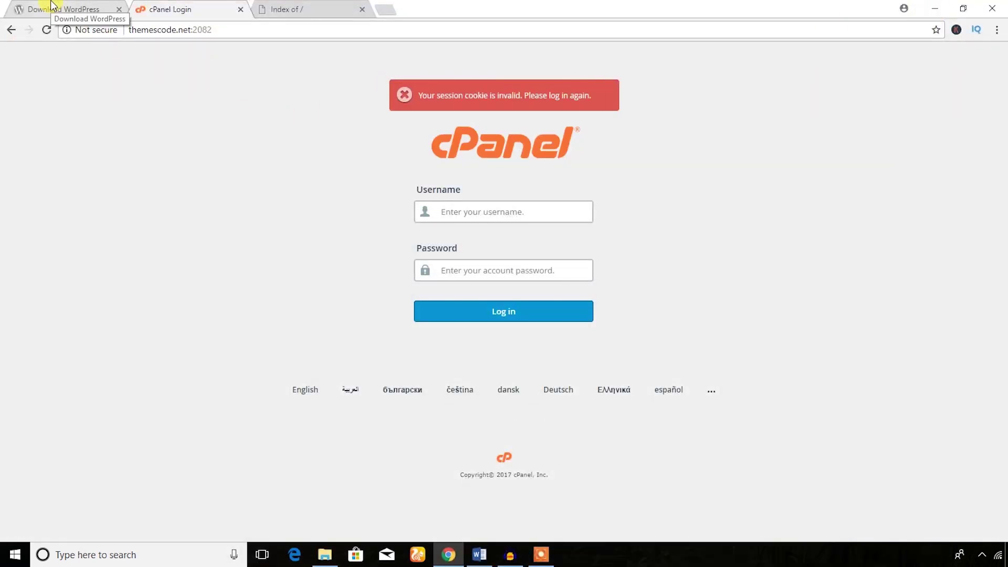
- In Chrome, bring up the wordpress.org/download page and examine its address
{"action": "left_click", "coordinate": [72, 13]}
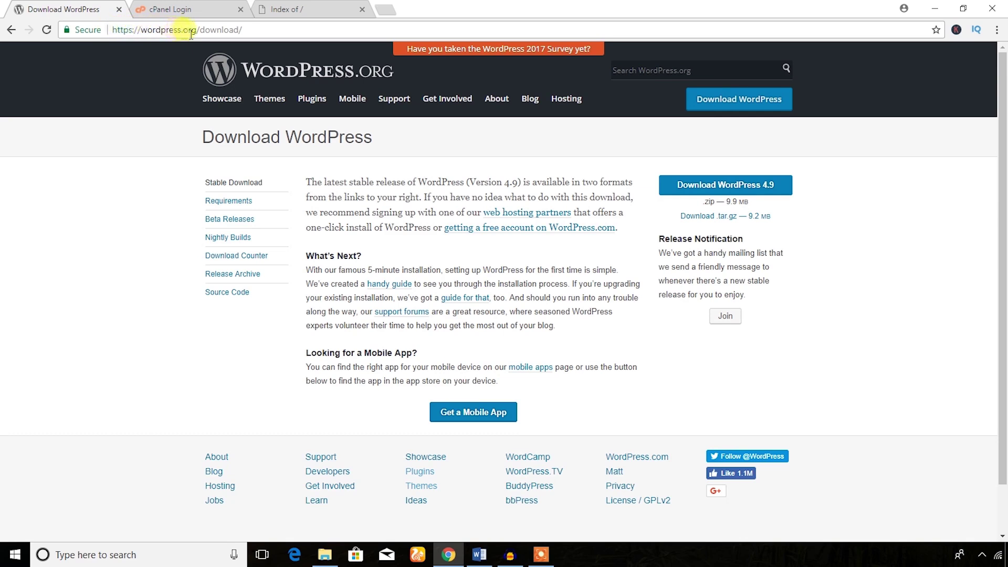
{"action": "left_click_drag", "start_coordinate": [248, 34], "coordinate": [109, 28]}
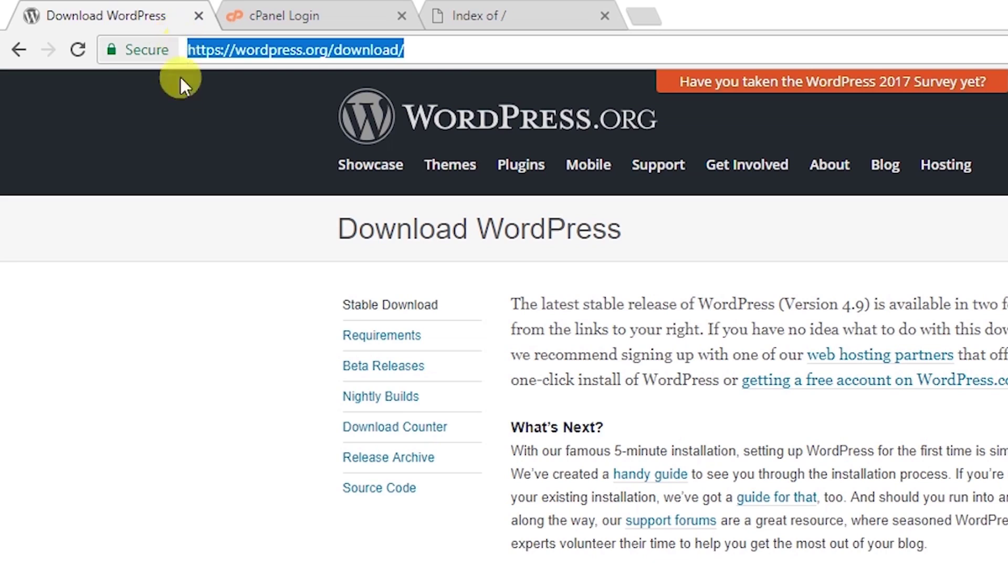
{"action": "left_click", "coordinate": [181, 139]}
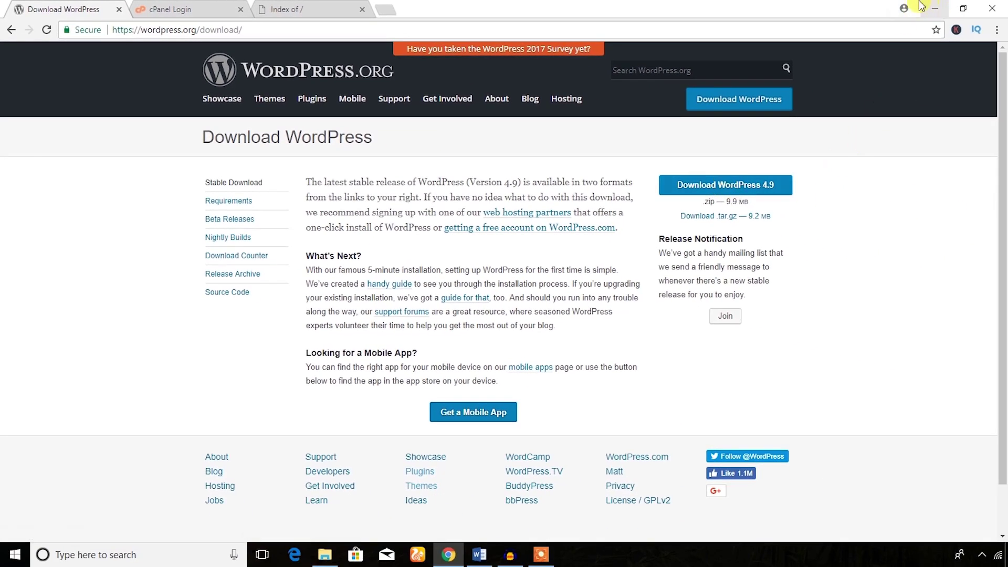
- Switch to the Downloads folder in File Explorer and select the wordpress-4.9 archive
{"action": "left_click", "coordinate": [326, 556]}
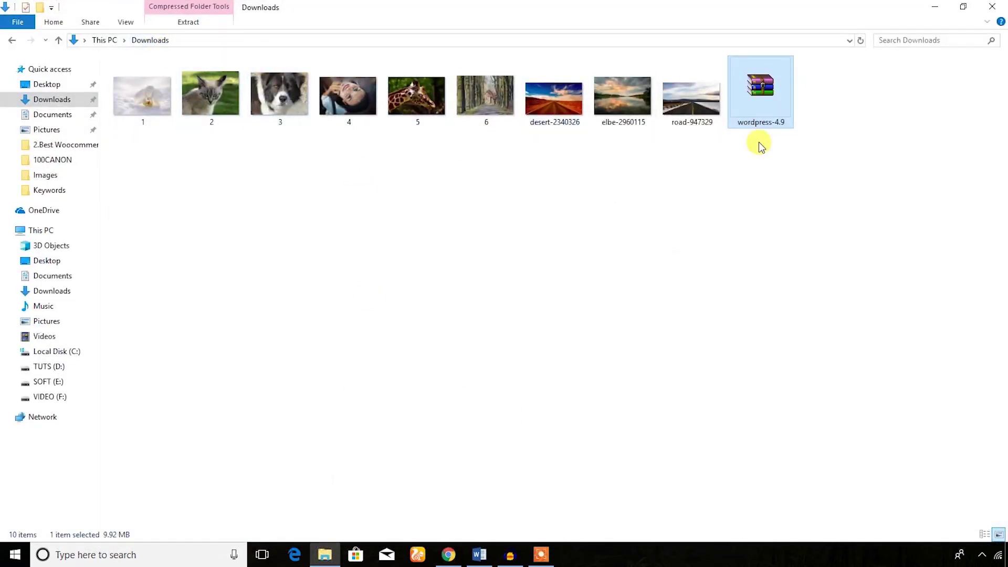
{"action": "left_click", "coordinate": [749, 182]}
{"action": "left_click", "coordinate": [762, 99]}
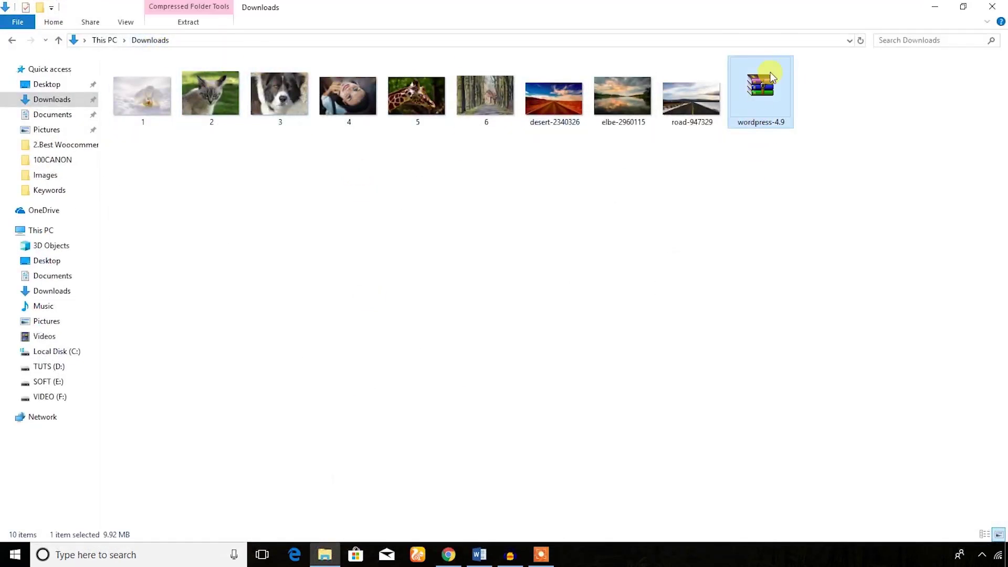
- Switch to Word and color the selected checklist item "Download WordPress CMS" green
{"action": "left_click", "coordinate": [483, 557]}
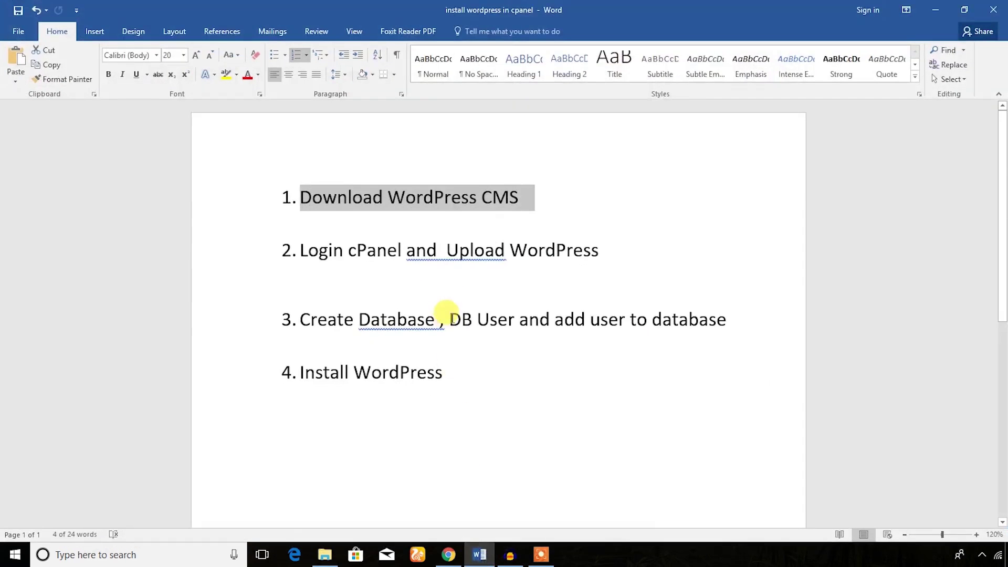
{"action": "left_click", "coordinate": [258, 74]}
{"action": "left_click", "coordinate": [302, 188]}
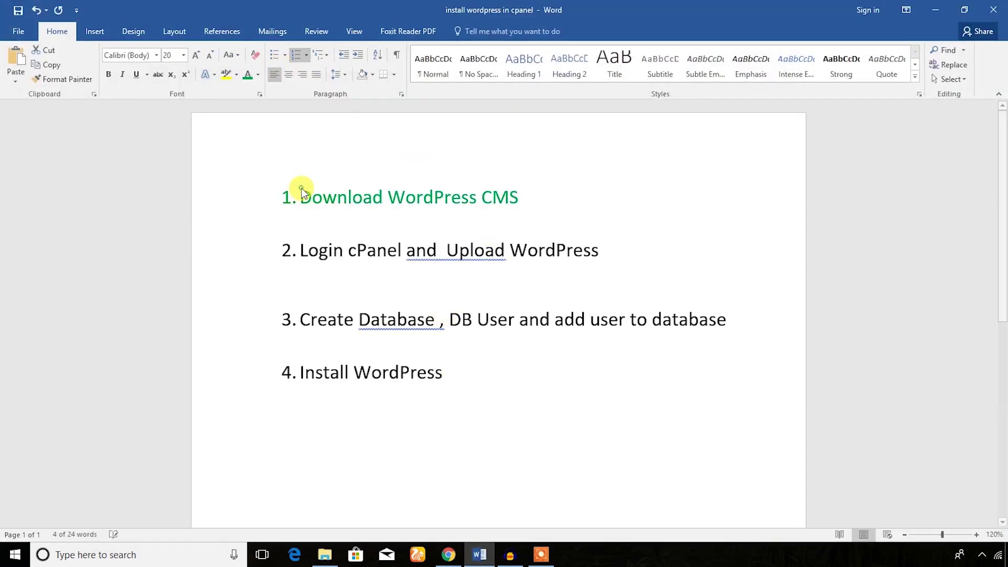
{"action": "left_click", "coordinate": [341, 218]}
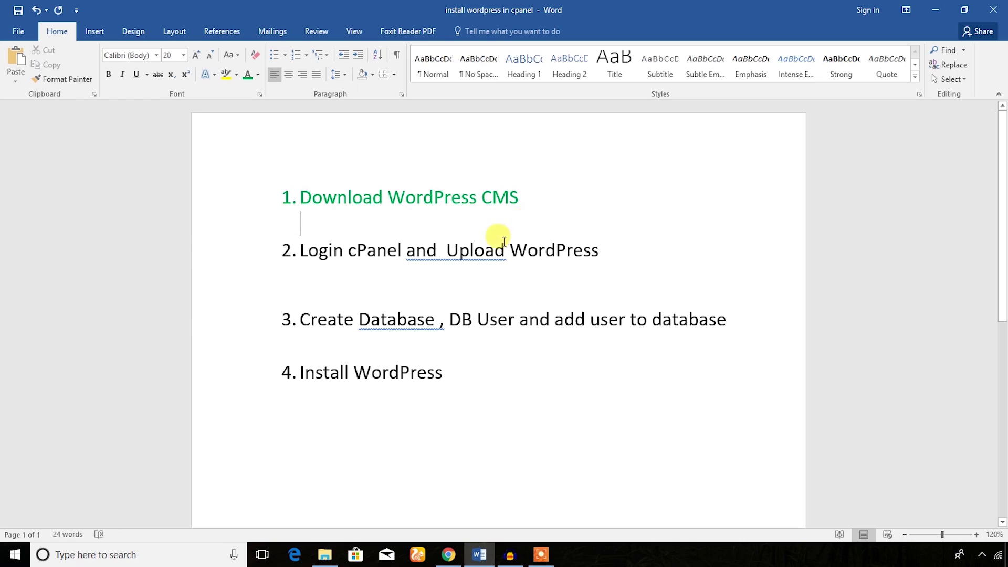
- Review the second checklist item, "Login cPanel and Upload WordPress"
{"action": "left_click_drag", "start_coordinate": [301, 251], "coordinate": [405, 251]}
{"action": "left_click_drag", "start_coordinate": [603, 251], "coordinate": [300, 251]}
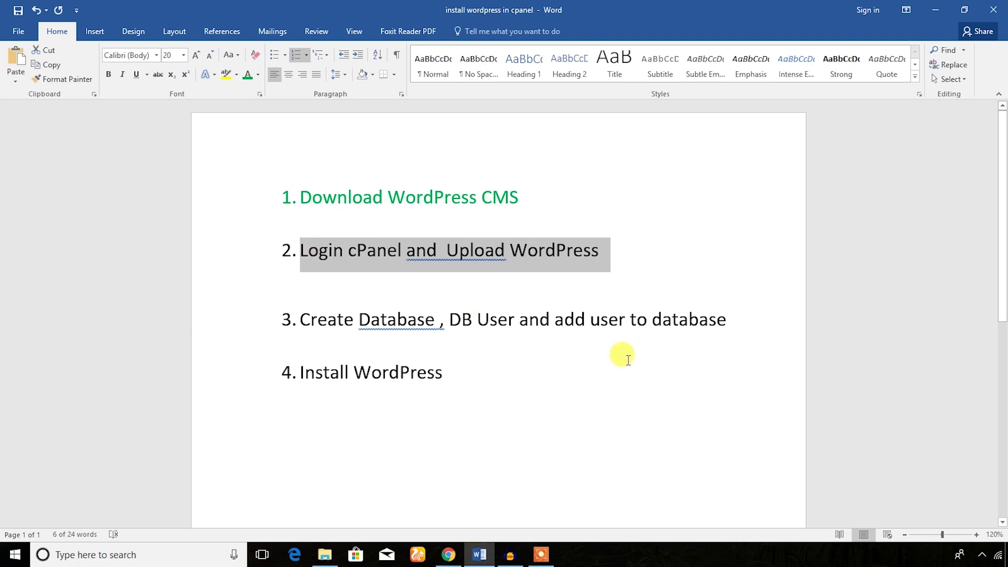
{"action": "left_click", "coordinate": [643, 292]}
- Switch to the cPanel login page in Chrome and log in with the account username and password
{"action": "left_click", "coordinate": [449, 555]}
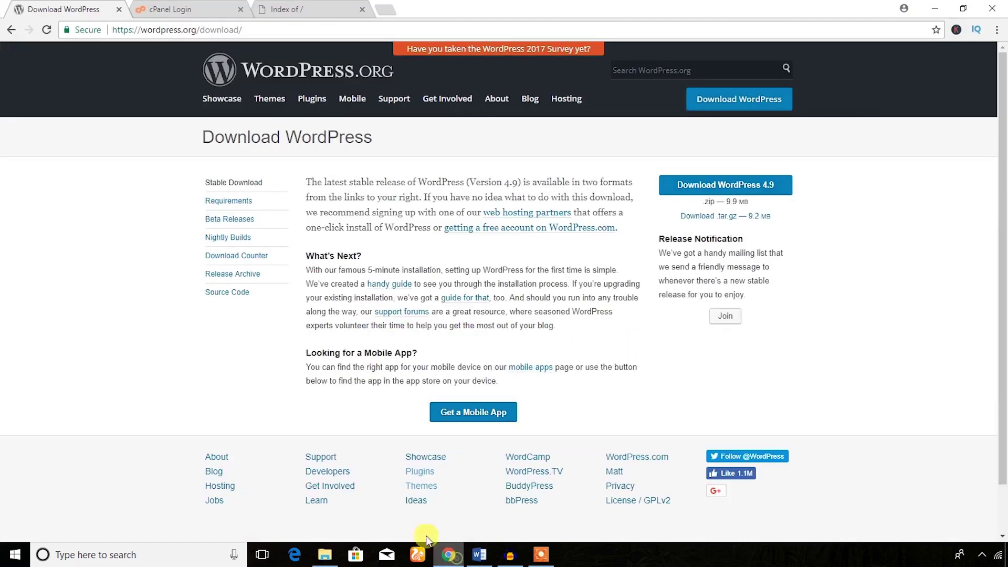
{"action": "left_click", "coordinate": [198, 10]}
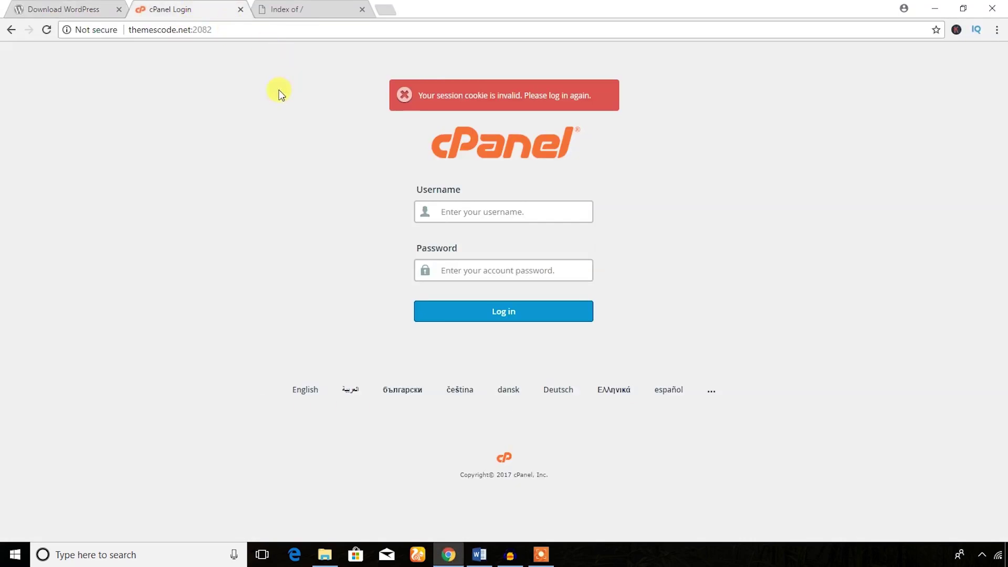
{"action": "left_click", "coordinate": [458, 226]}
{"action": "left_click", "coordinate": [456, 266]}
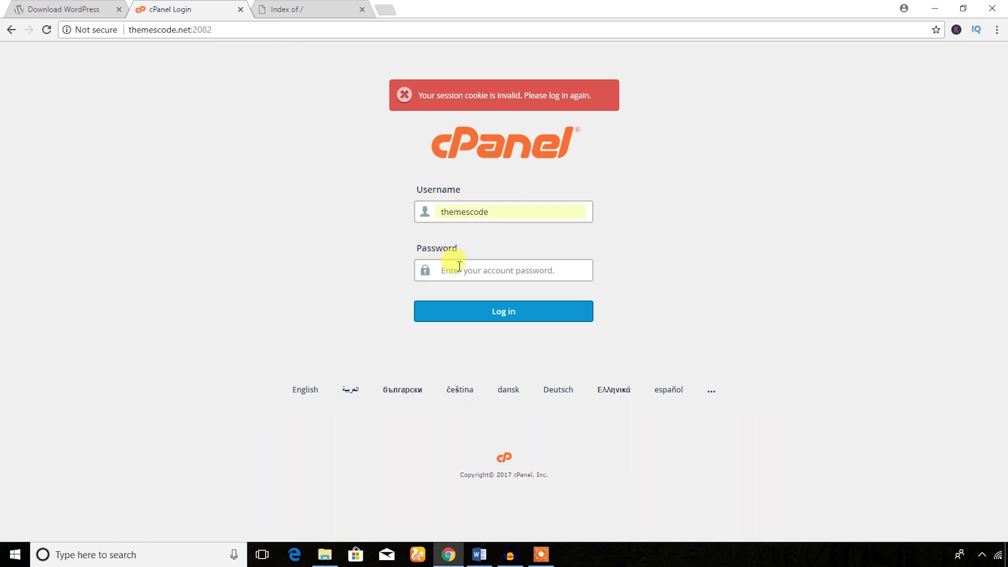
{"action": "key", "text": "ctrl+v"}
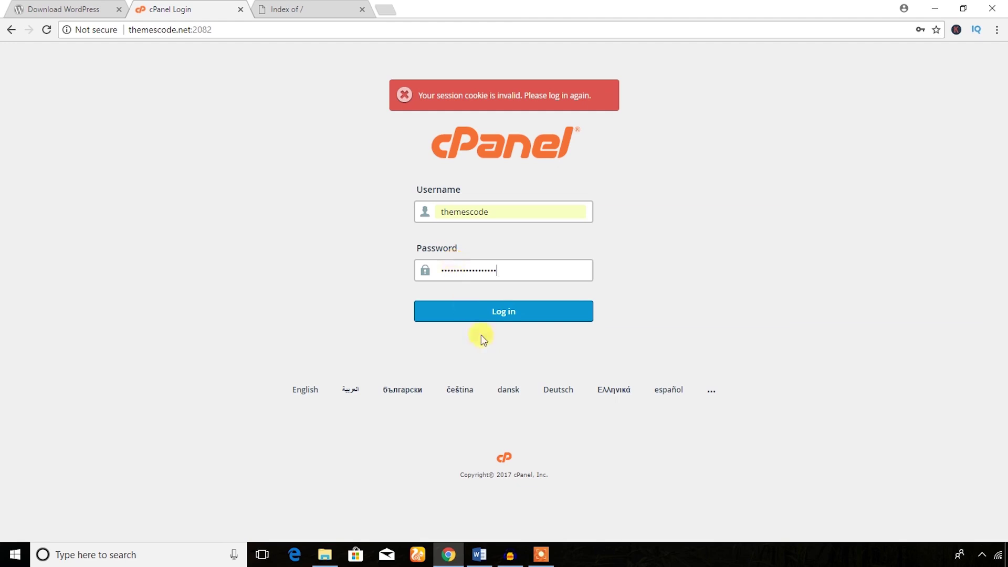
{"action": "left_click", "coordinate": [502, 311]}
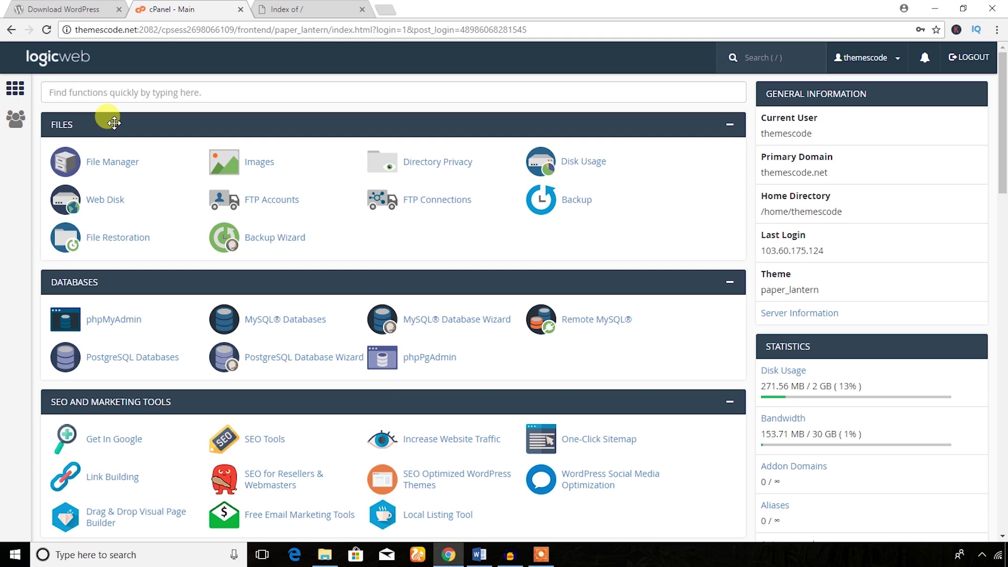
- Look over the cPanel tool sections and revisit the "Upload WordPress" part of the second checklist item in Word
{"action": "scroll", "coordinate": [111, 122], "scroll_direction": "down", "scroll_amount": 1}
{"action": "scroll", "coordinate": [107, 123], "scroll_direction": "up", "scroll_amount": 1}
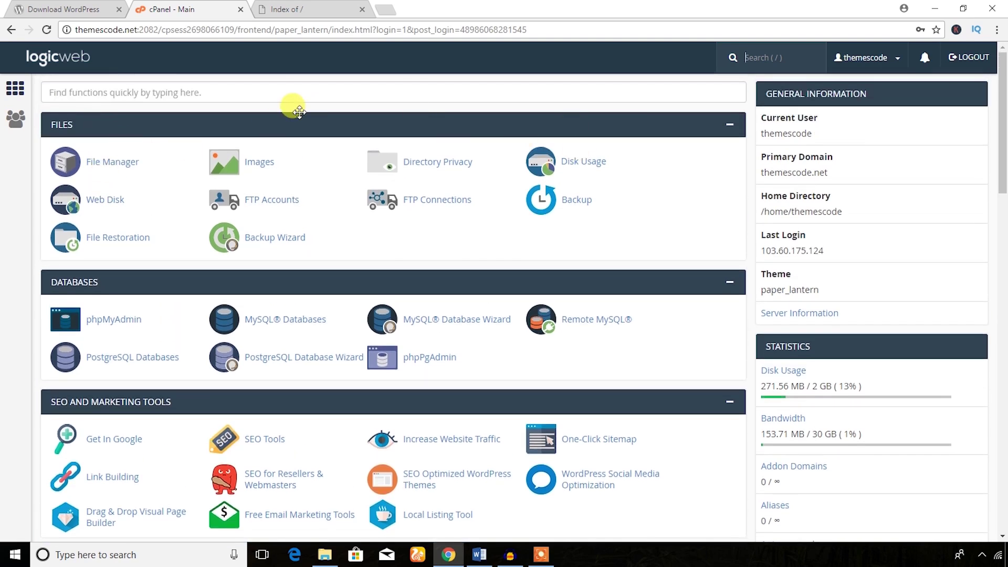
{"action": "scroll", "coordinate": [281, 196], "scroll_direction": "down", "scroll_amount": 3}
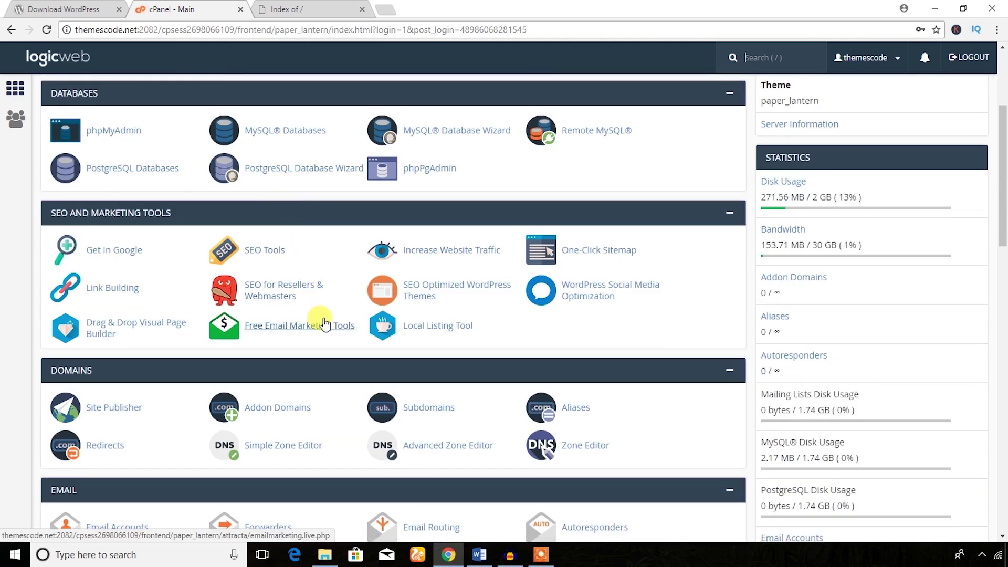
{"action": "scroll", "coordinate": [323, 321], "scroll_direction": "up", "scroll_amount": 3}
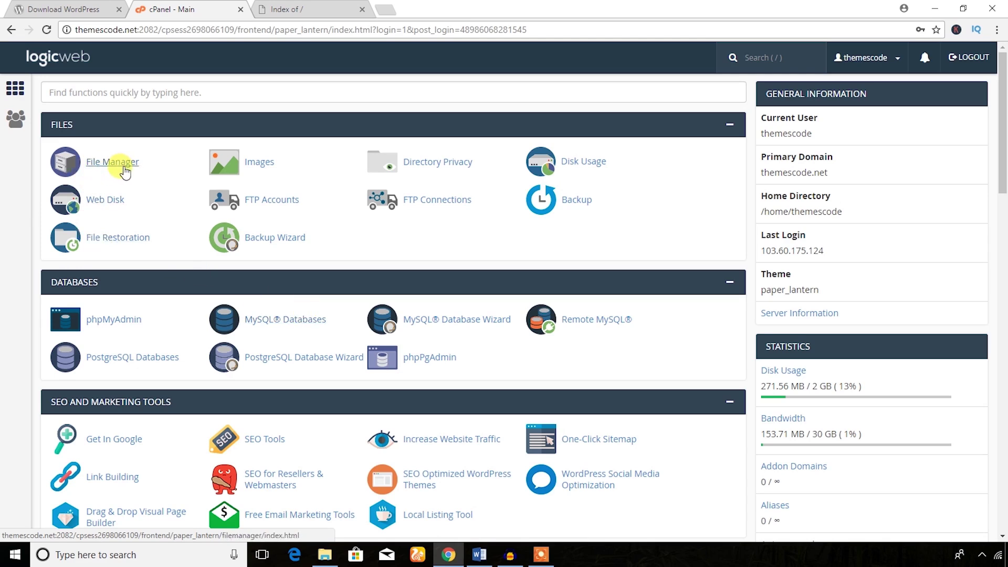
{"action": "left_click", "coordinate": [479, 554]}
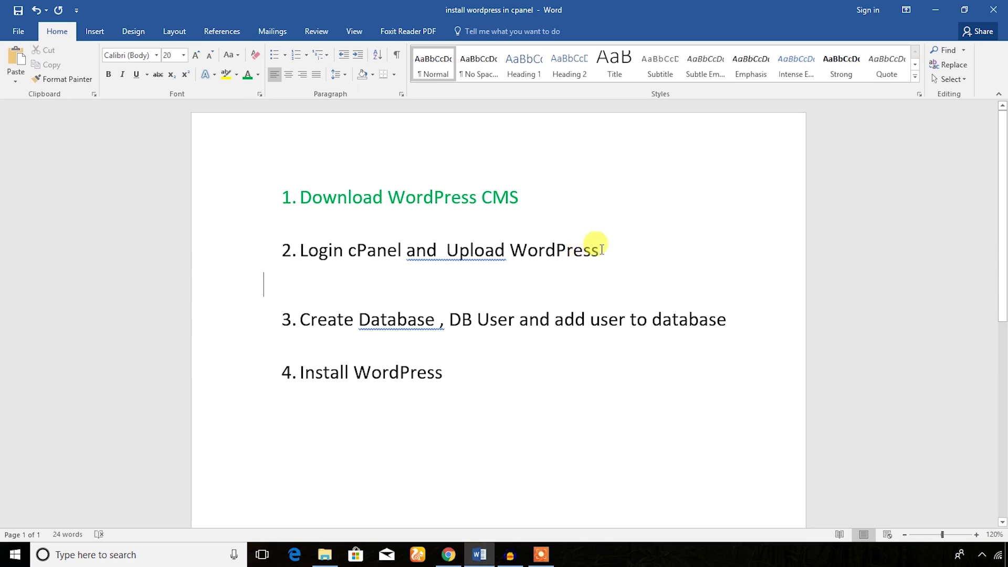
{"action": "left_click_drag", "start_coordinate": [599, 250], "coordinate": [447, 251]}
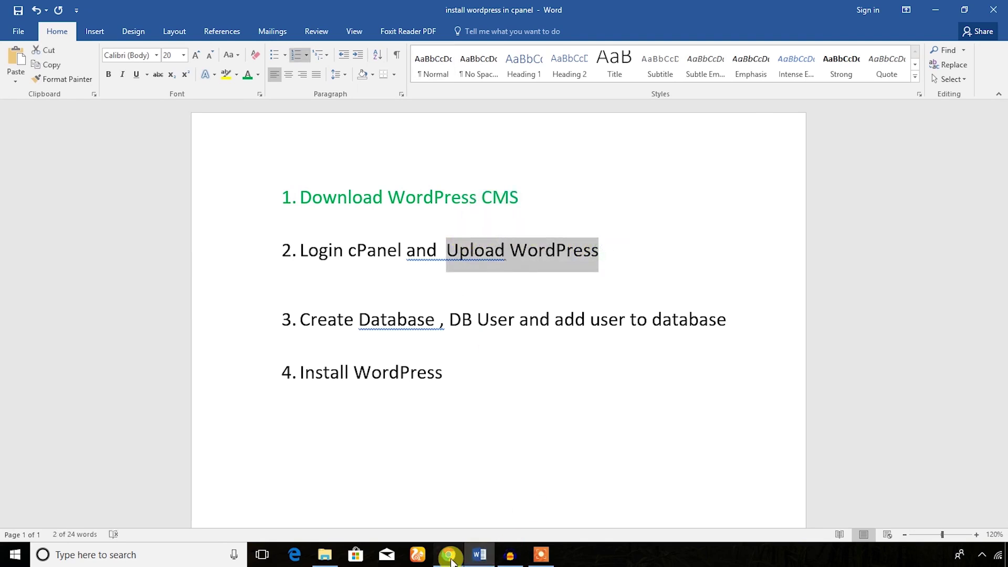
- Switch to cPanel in Chrome, launch File Manager in a new browser tab, and open the public_html folder
{"action": "left_click", "coordinate": [448, 554]}
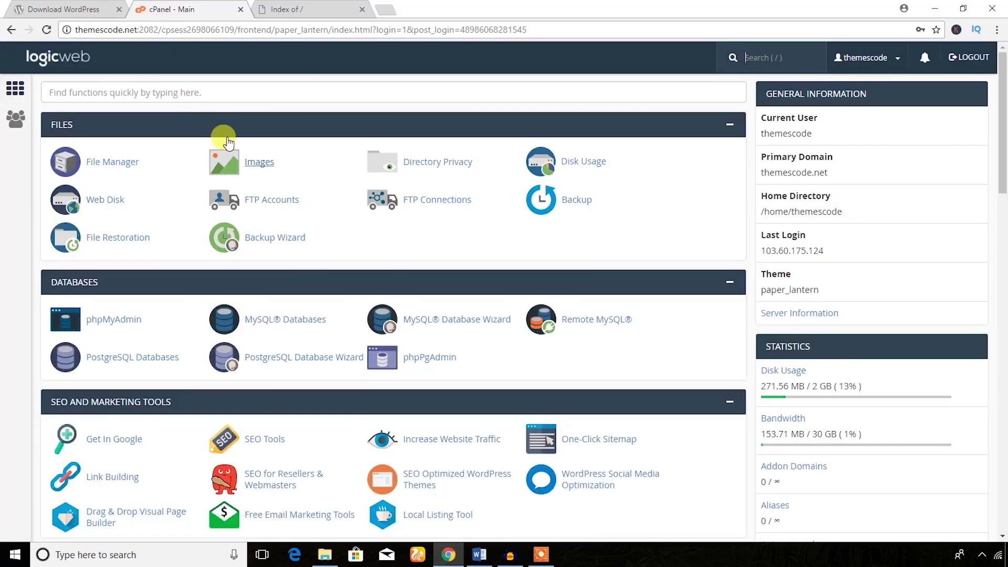
{"action": "right_click", "coordinate": [117, 169]}
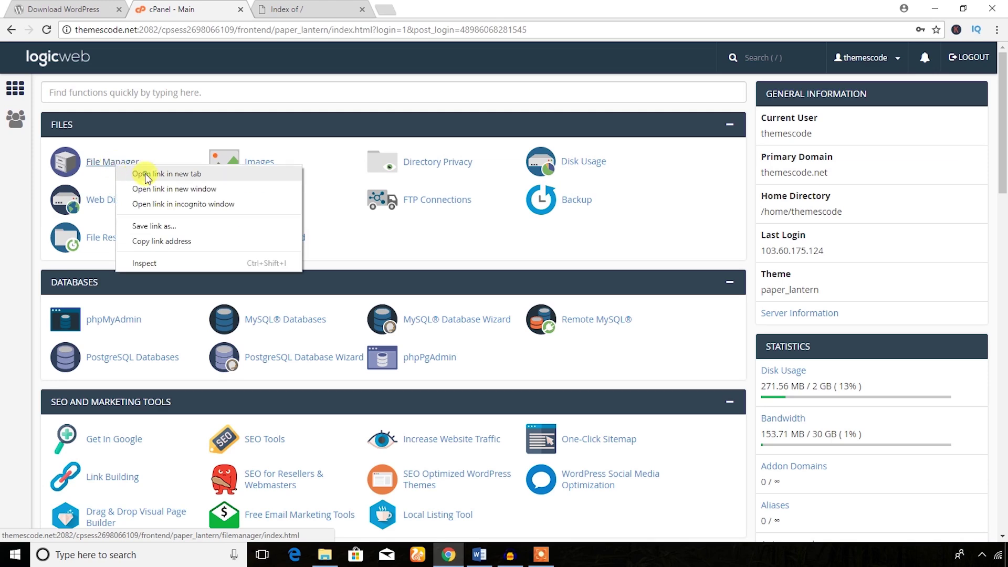
{"action": "left_click", "coordinate": [138, 171]}
{"action": "left_click", "coordinate": [292, 9]}
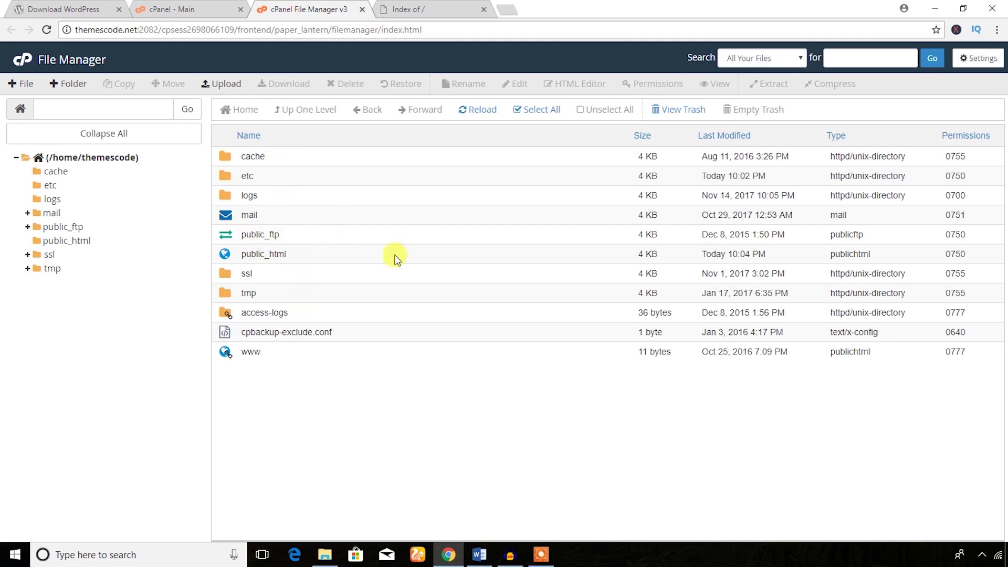
{"action": "left_click", "coordinate": [87, 9]}
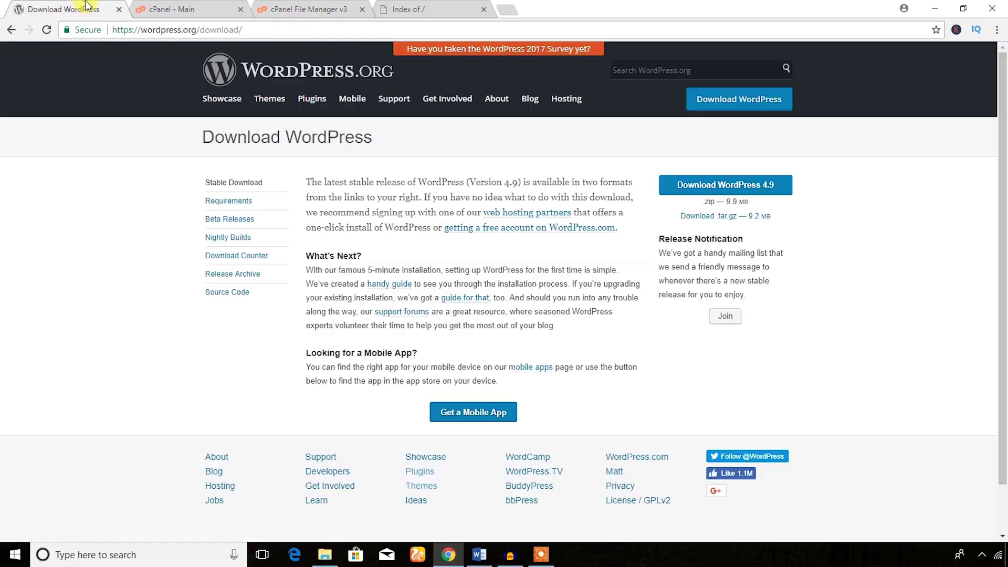
{"action": "left_click", "coordinate": [310, 9]}
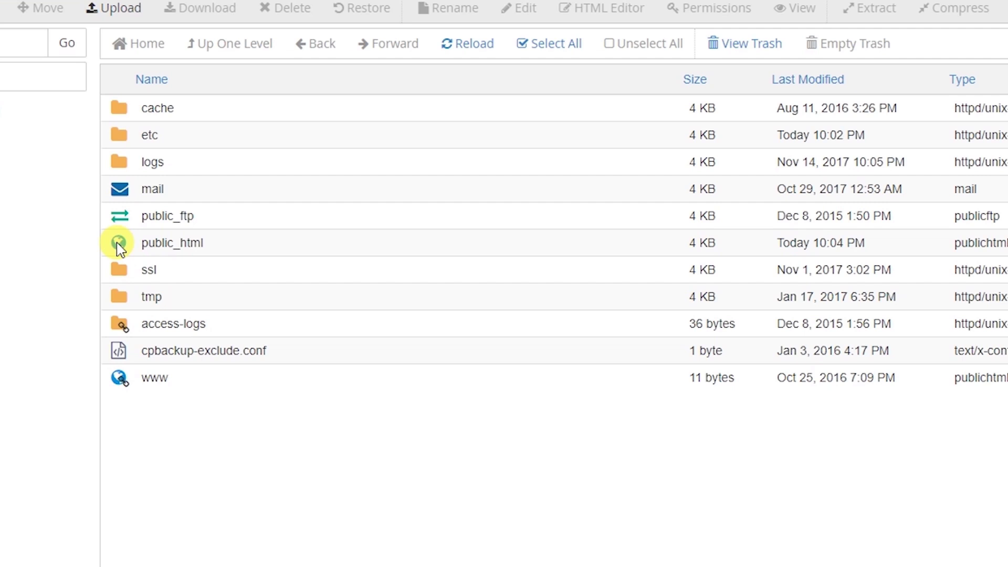
{"action": "double_click", "coordinate": [118, 244]}
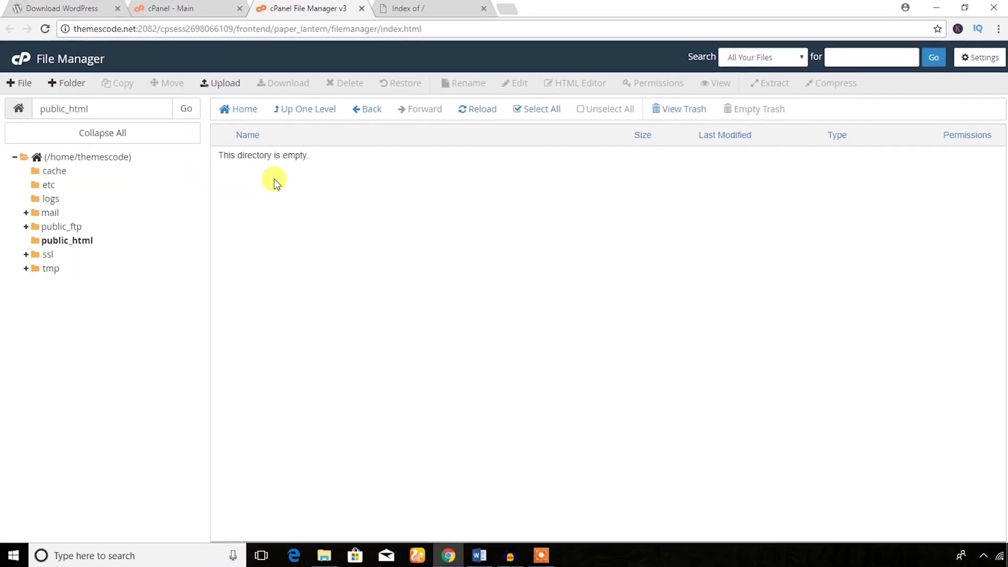
- Upload wordpress-4.9 from the Downloads folder into public_html and reload the file listing
{"action": "left_click", "coordinate": [225, 86]}
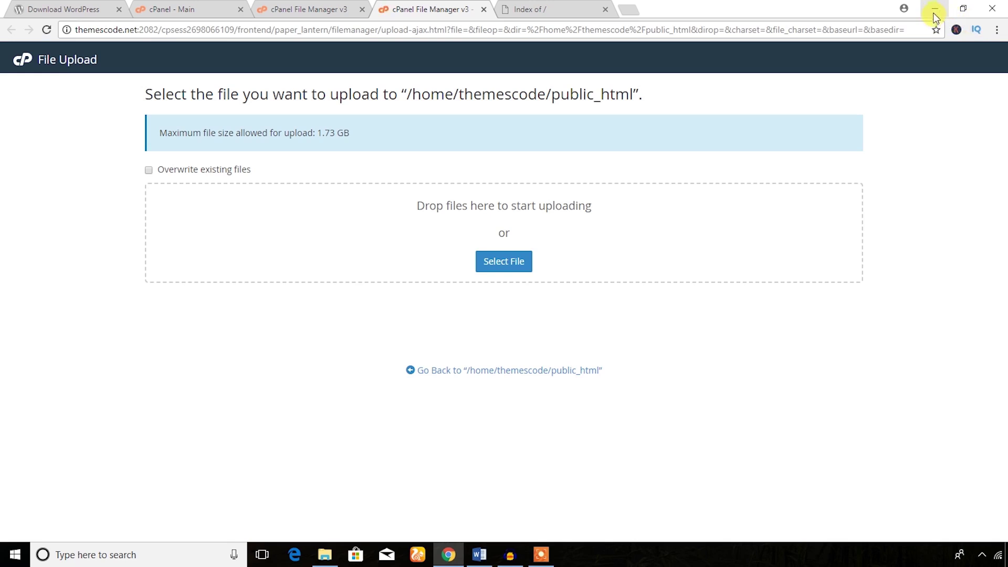
{"action": "left_click", "coordinate": [339, 559]}
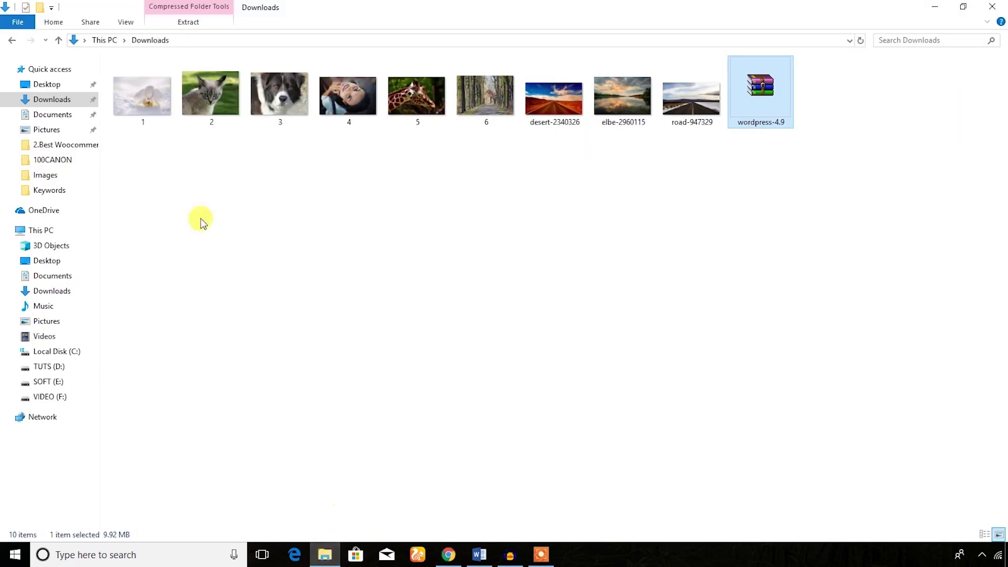
{"action": "left_click_drag", "start_coordinate": [761, 89], "coordinate": [479, 265]}
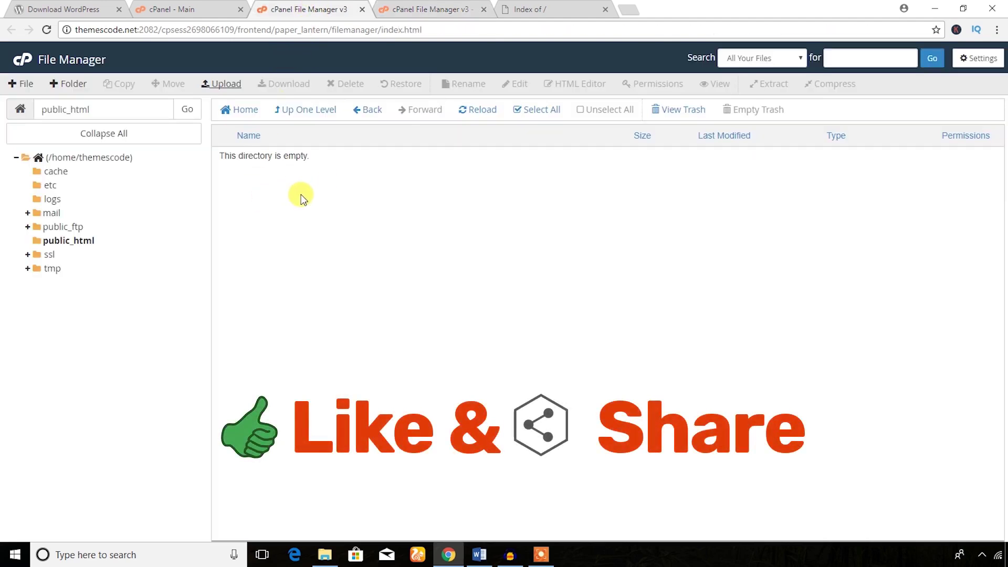
{"action": "left_click", "coordinate": [475, 114]}
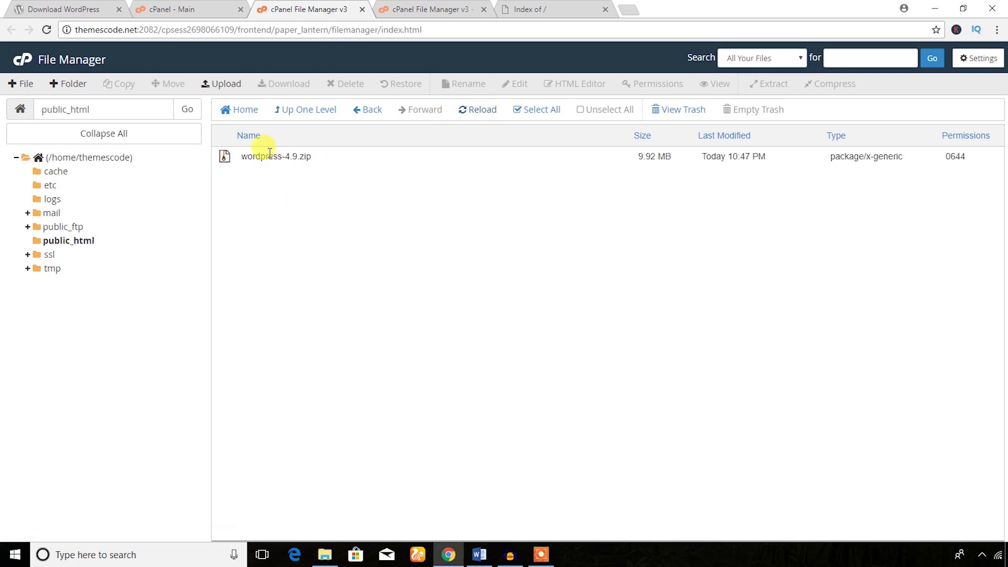
- Extract wordpress-4.9.zip inside public_html and dismiss the extraction results
{"action": "left_click", "coordinate": [229, 159]}
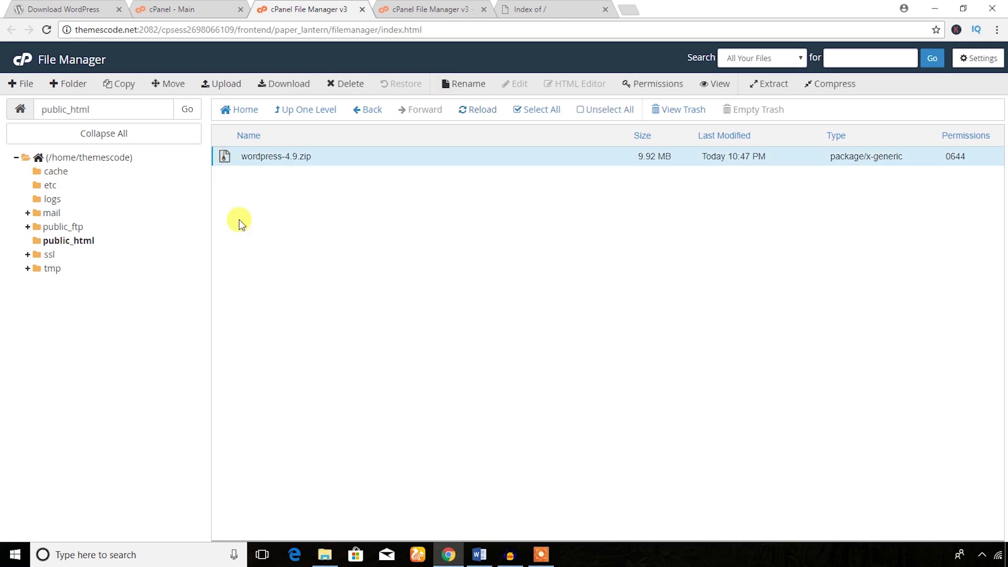
{"action": "right_click", "coordinate": [224, 159]}
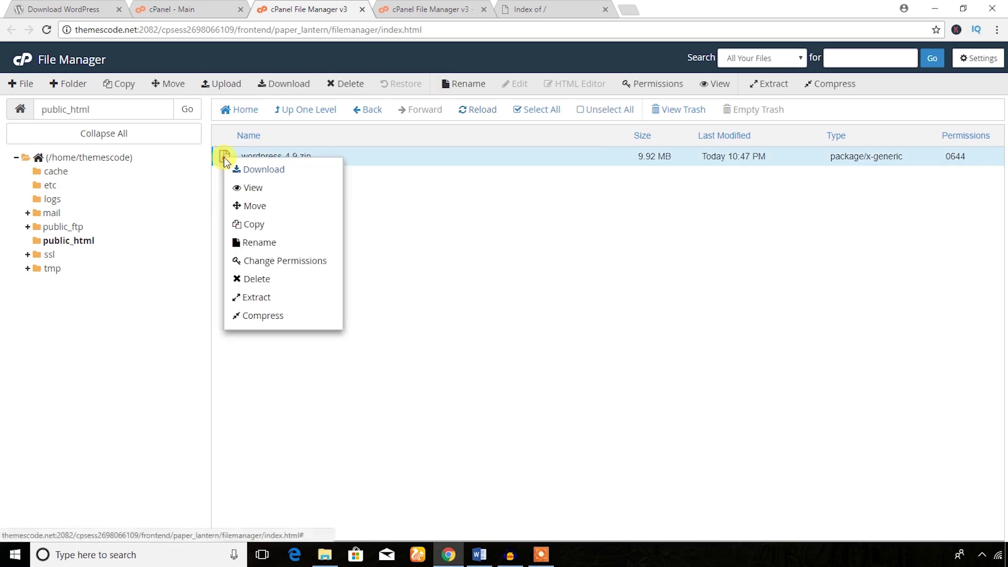
{"action": "left_click", "coordinate": [257, 298]}
{"action": "left_click", "coordinate": [594, 356]}
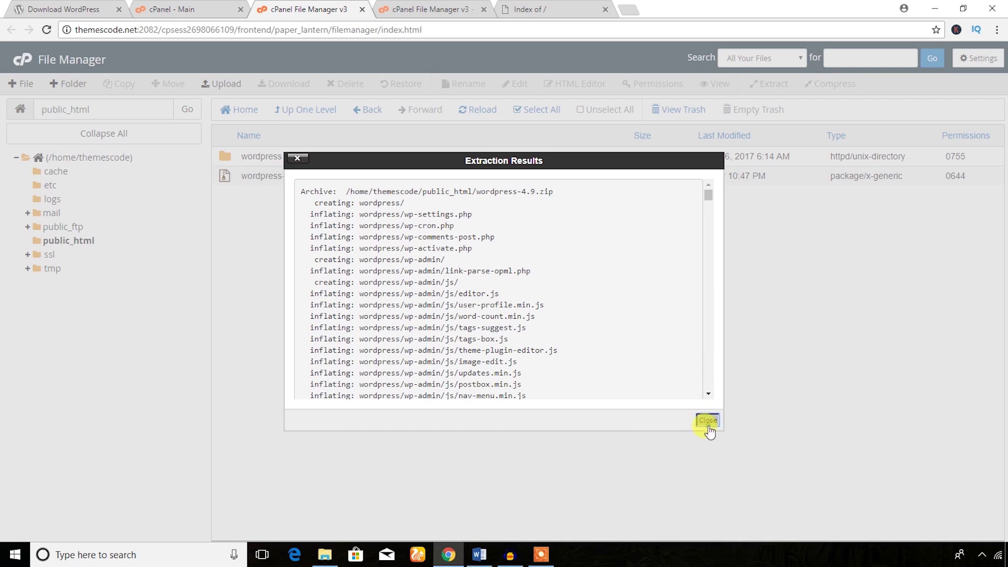
{"action": "left_click", "coordinate": [707, 420]}
- Move all files and folders from the extracted wordpress folder to /public_html/
{"action": "left_click", "coordinate": [227, 158]}
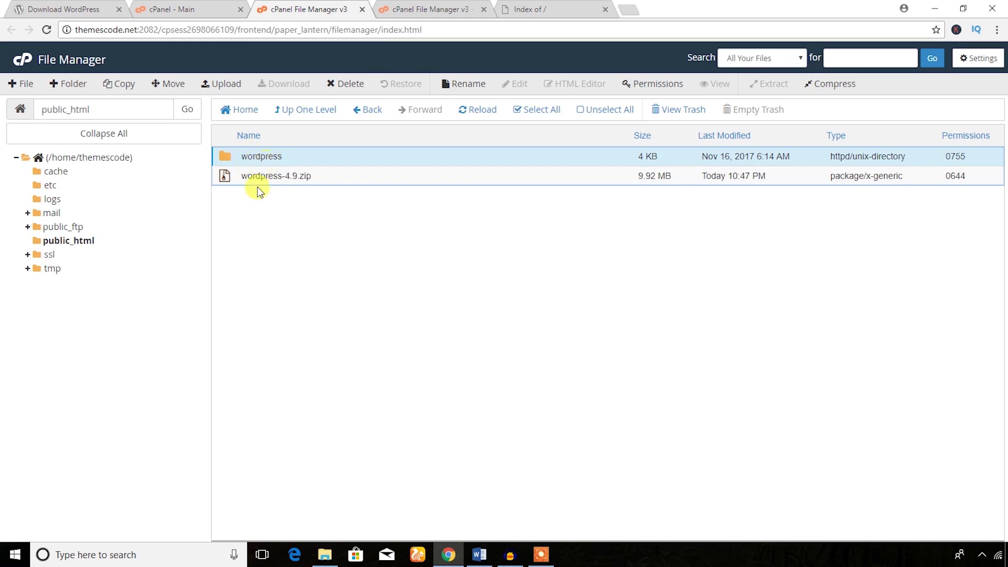
{"action": "double_click", "coordinate": [226, 156]}
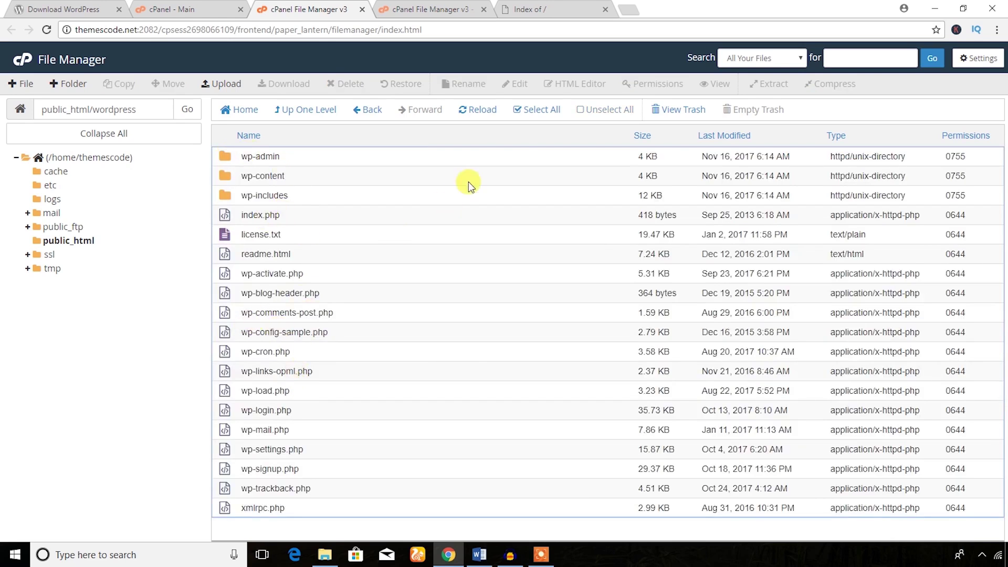
{"action": "left_click", "coordinate": [535, 110]}
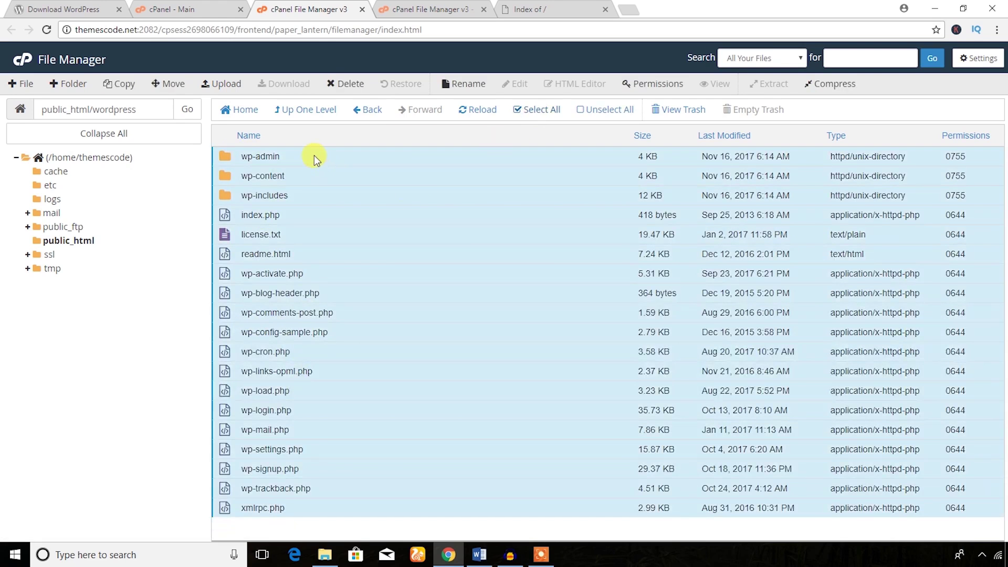
{"action": "right_click", "coordinate": [314, 155]}
{"action": "left_click", "coordinate": [333, 164]}
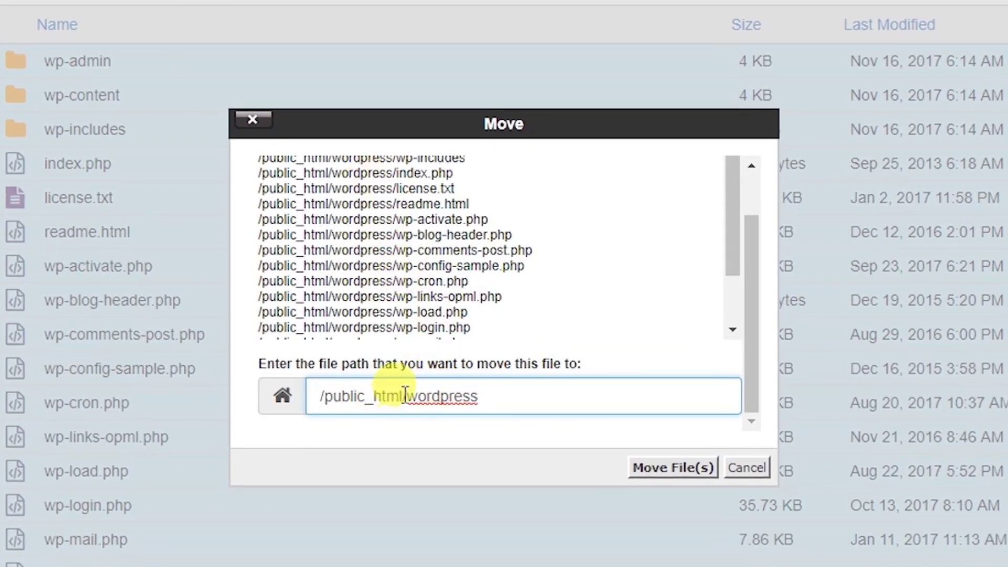
{"action": "left_click_drag", "start_coordinate": [405, 395], "coordinate": [322, 396]}
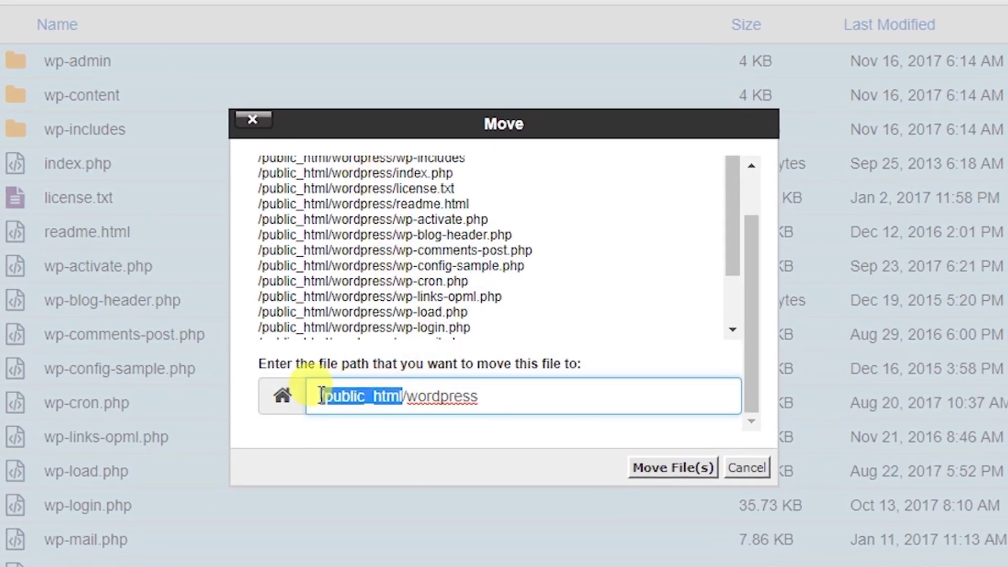
{"action": "left_click", "coordinate": [406, 400]}
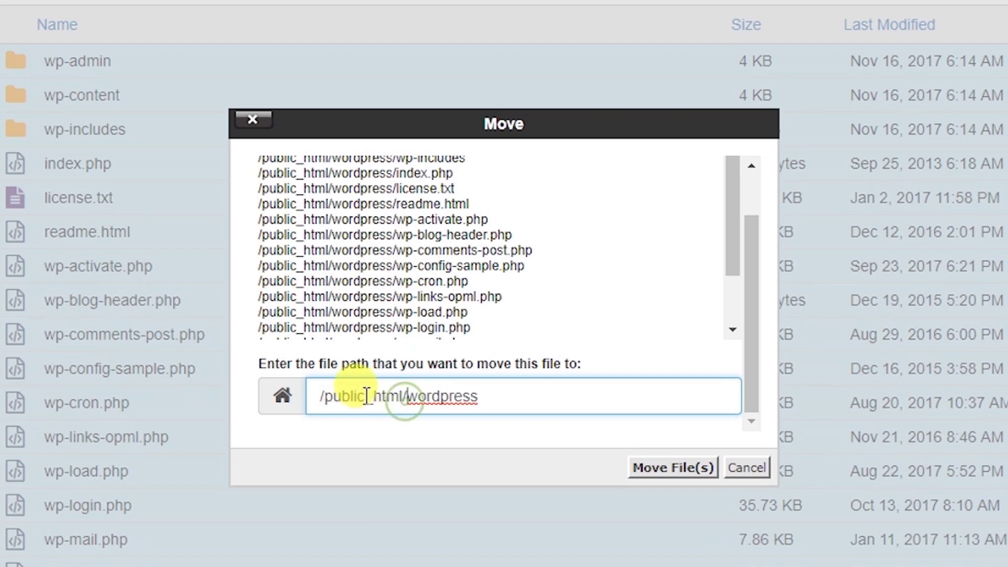
{"action": "left_click_drag", "start_coordinate": [407, 400], "coordinate": [502, 401]}
{"action": "key", "text": "BackSpace"}
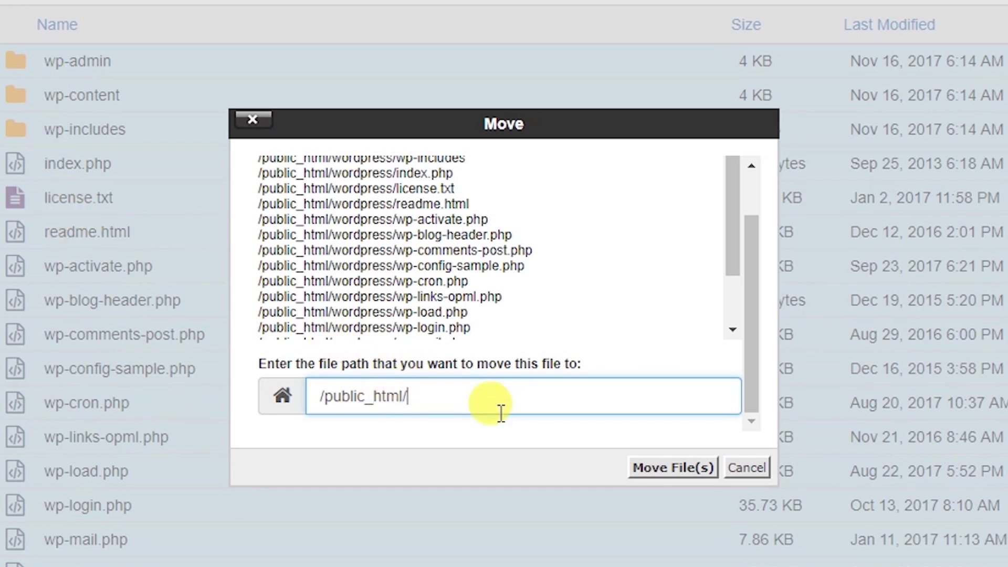
{"action": "left_click", "coordinate": [668, 476]}
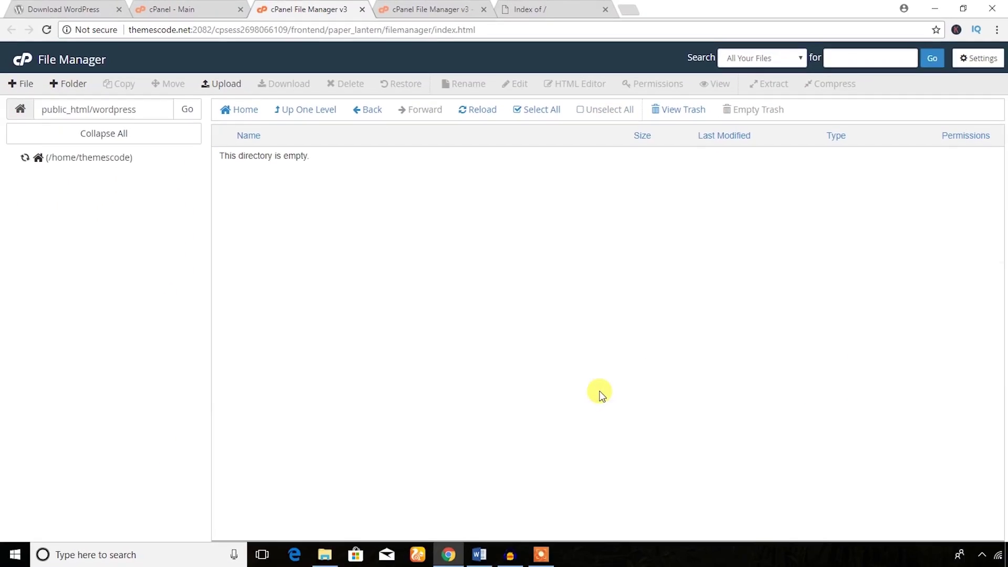
- Return to public_html and move the wordpress-4.9.zip archive to the trash
{"action": "left_click", "coordinate": [305, 111]}
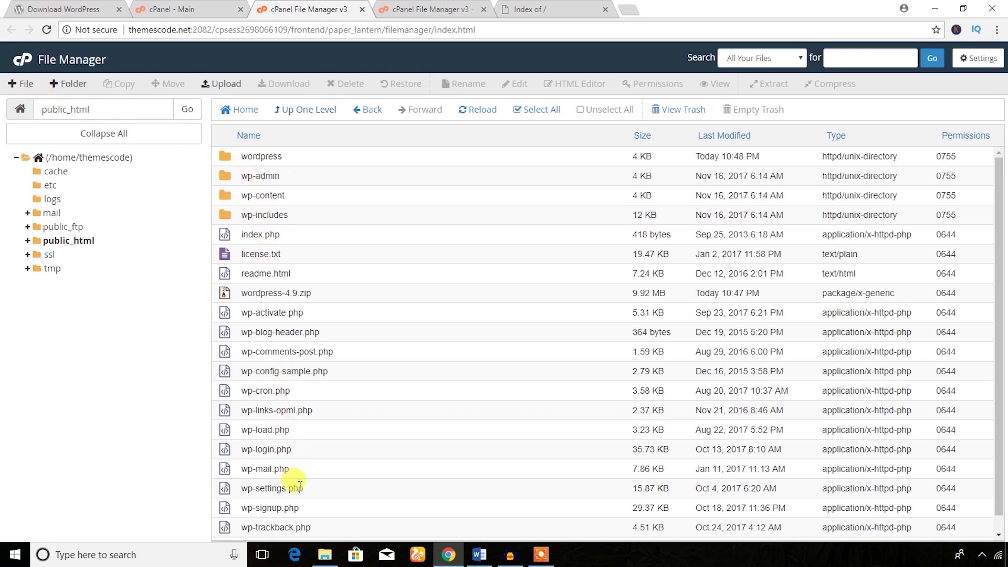
{"action": "left_click", "coordinate": [231, 293]}
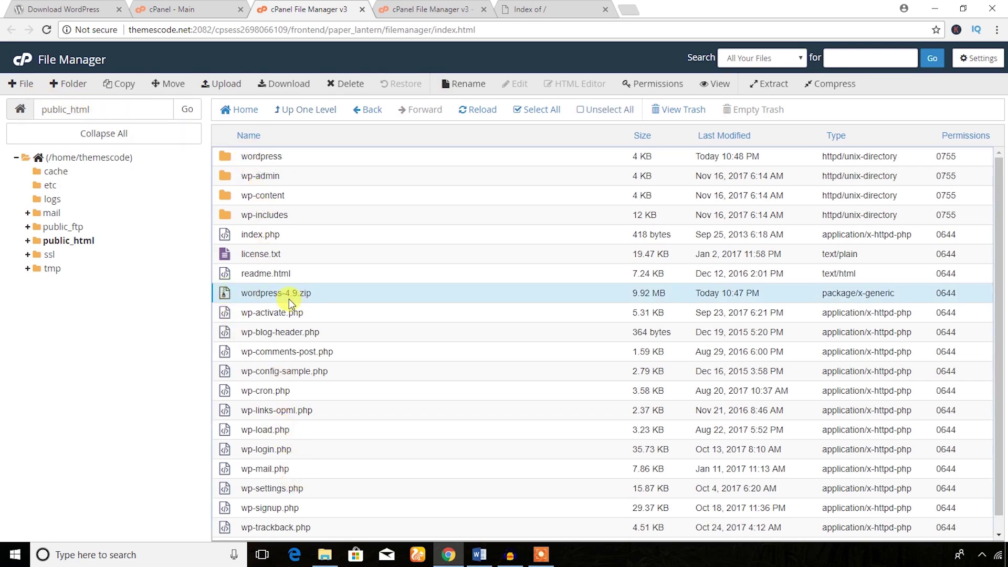
{"action": "left_click_drag", "start_coordinate": [295, 292], "coordinate": [302, 296]}
{"action": "left_click", "coordinate": [351, 85]}
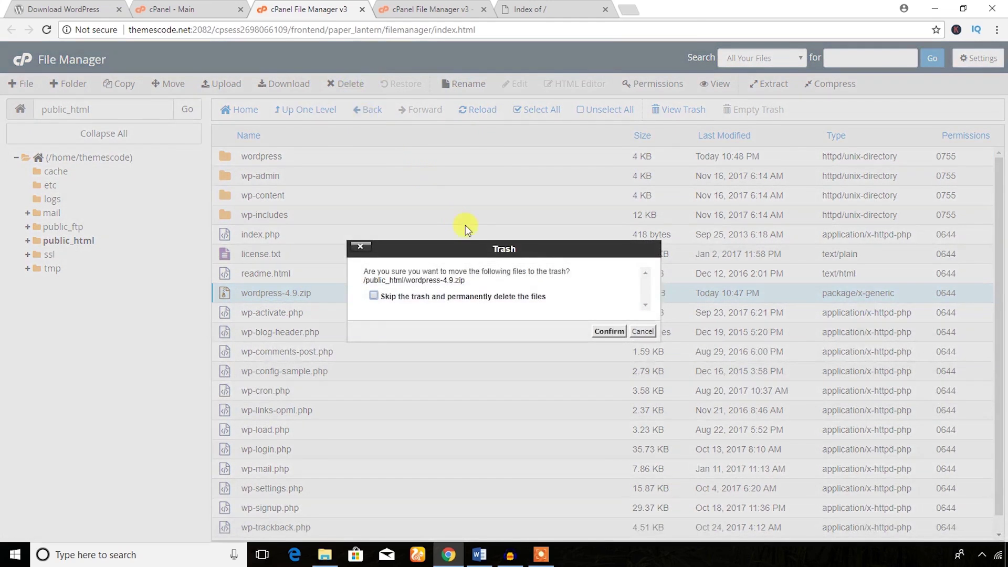
{"action": "left_click", "coordinate": [611, 331]}
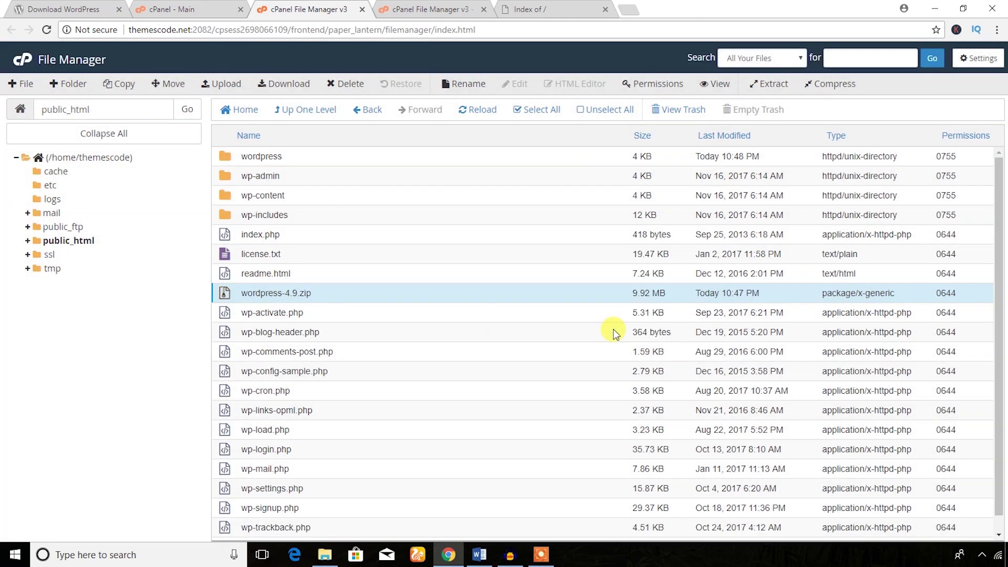
- Move the emptied wordpress folder in public_html to the trash
{"action": "left_click", "coordinate": [230, 160]}
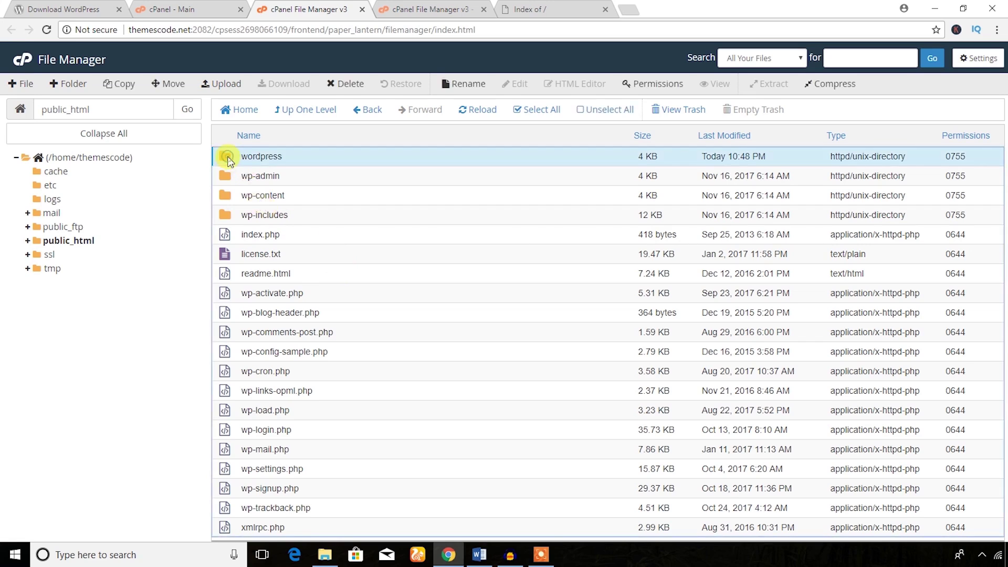
{"action": "left_click", "coordinate": [345, 85]}
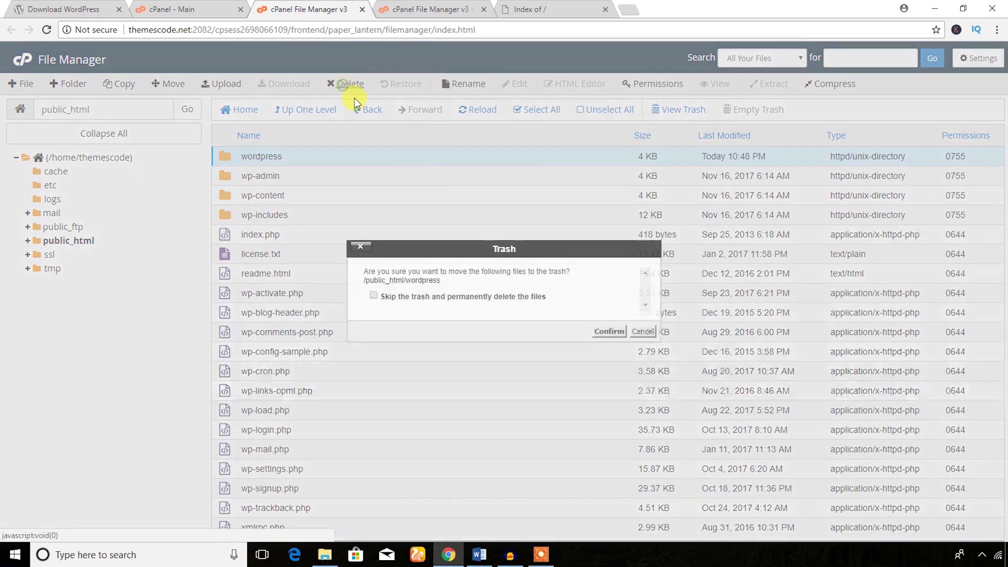
{"action": "left_click", "coordinate": [609, 331]}
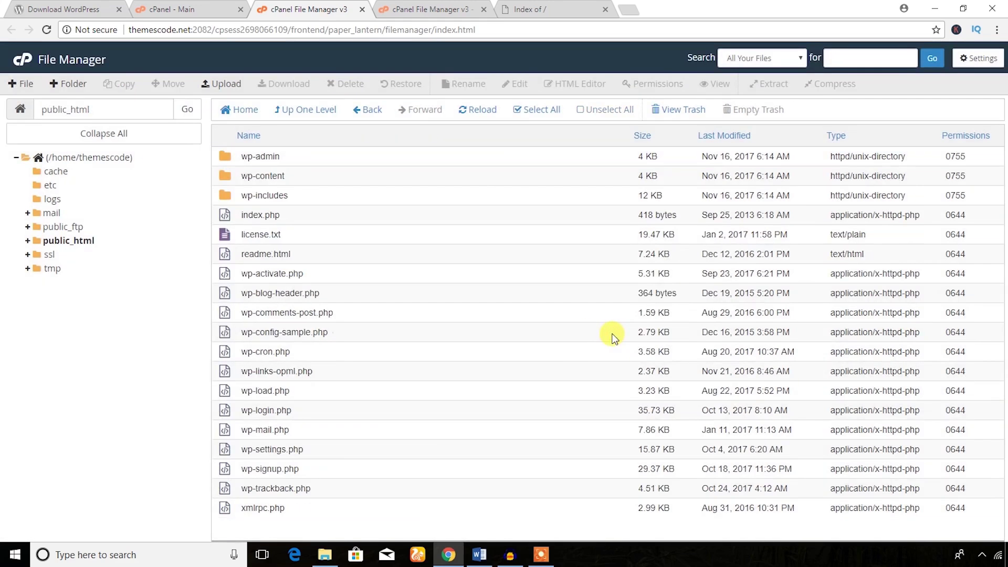
- Switch to Word and color the second checklist item "Login cPanel and Upload WordPress" green
{"action": "left_click", "coordinate": [479, 555]}
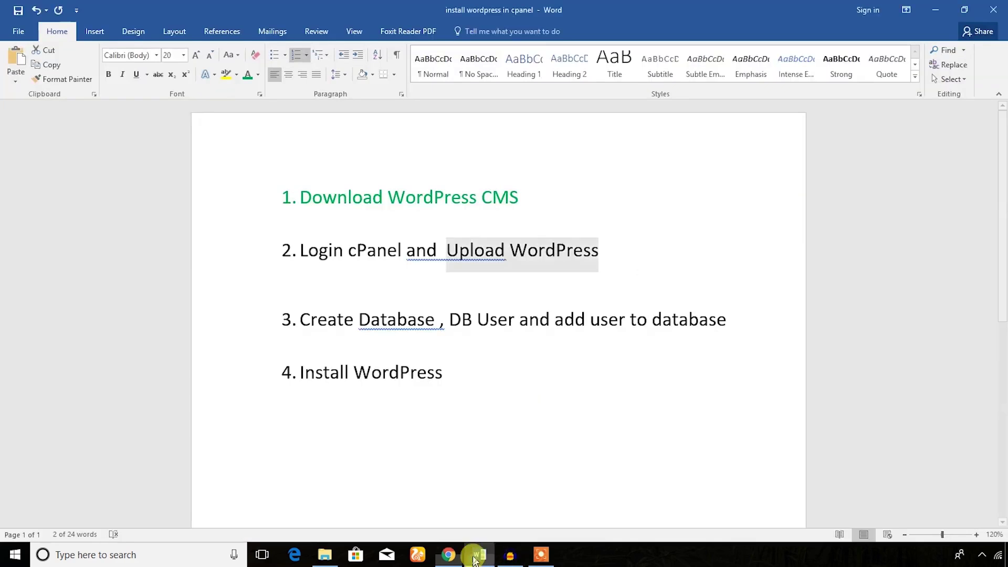
{"action": "left_click", "coordinate": [344, 276]}
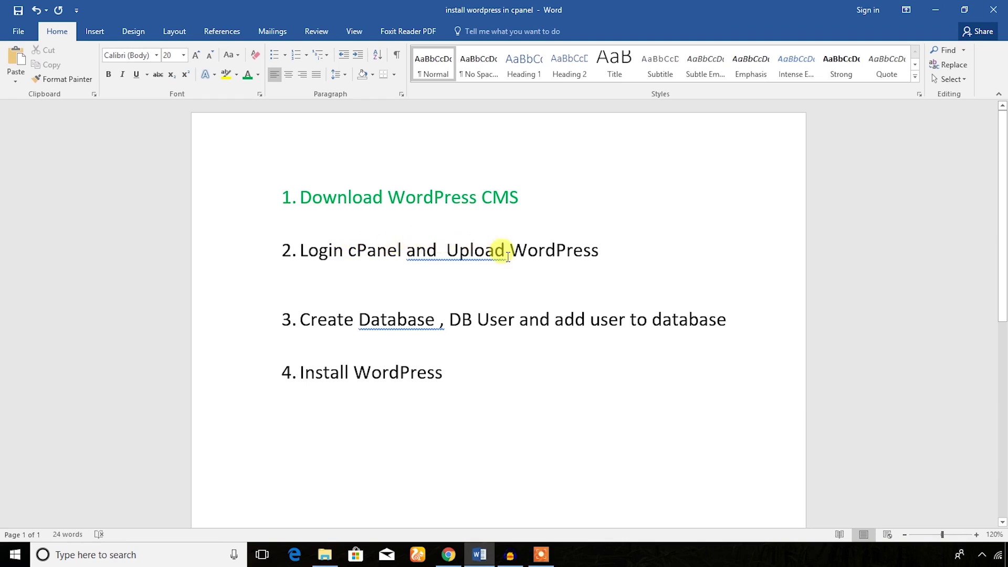
{"action": "left_click_drag", "start_coordinate": [598, 245], "coordinate": [284, 243]}
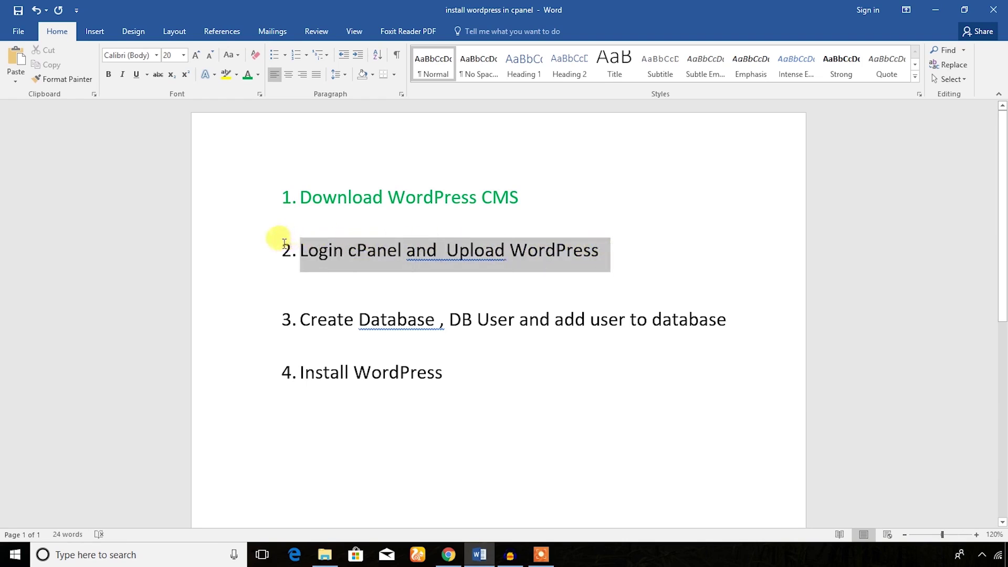
{"action": "left_click", "coordinate": [246, 75]}
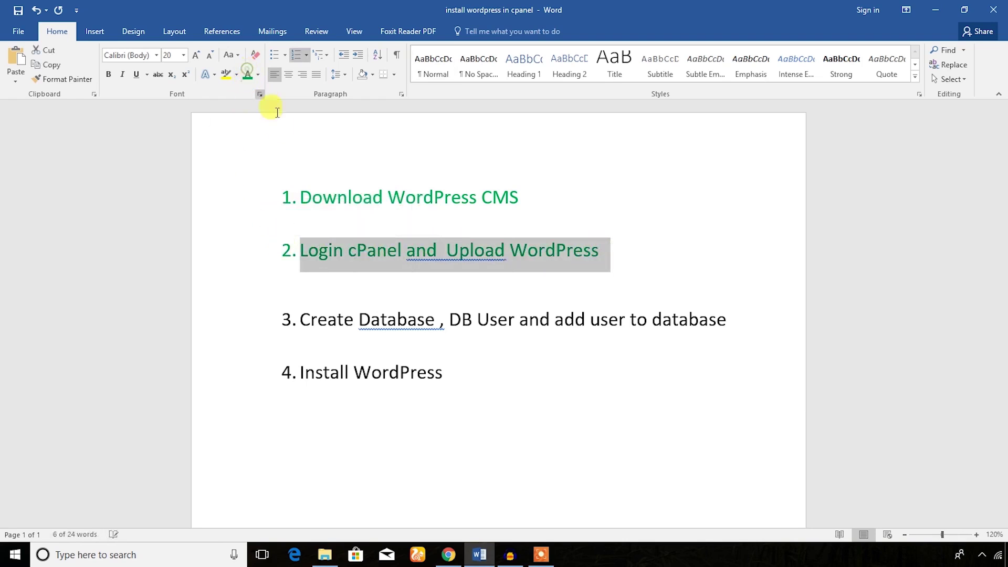
{"action": "left_click", "coordinate": [342, 298]}
- Review the third checklist item about creating the database and its user, and switch back to File Manager in Chrome
{"action": "left_click_drag", "start_coordinate": [299, 315], "coordinate": [412, 317]}
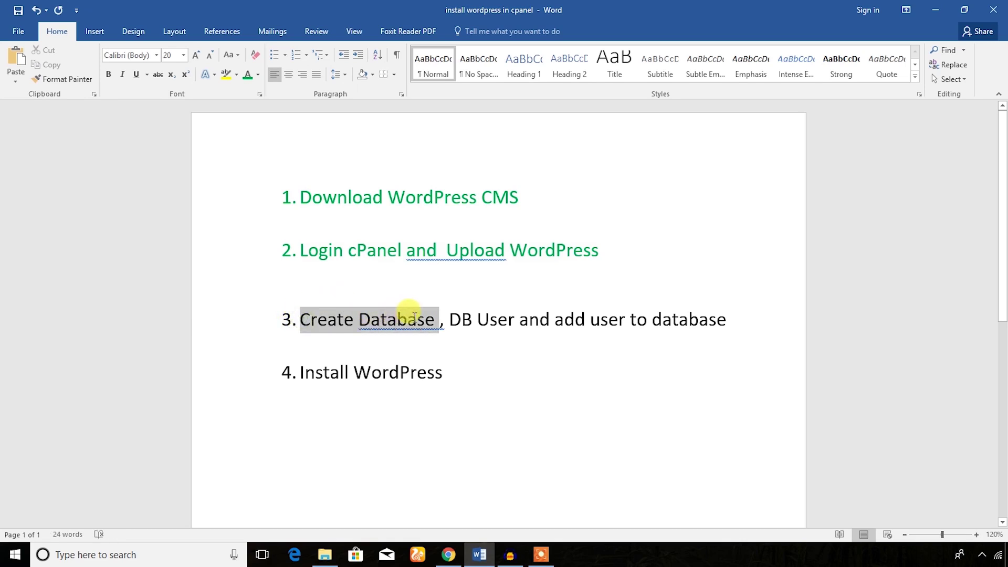
{"action": "left_click", "coordinate": [506, 322]}
{"action": "left_click_drag", "start_coordinate": [738, 321], "coordinate": [304, 321]}
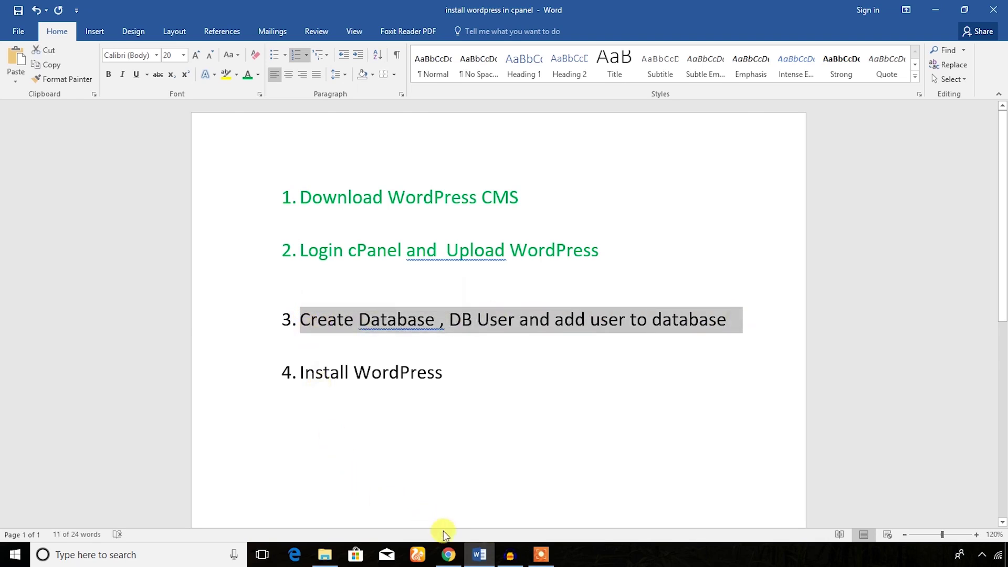
{"action": "left_click", "coordinate": [447, 554]}
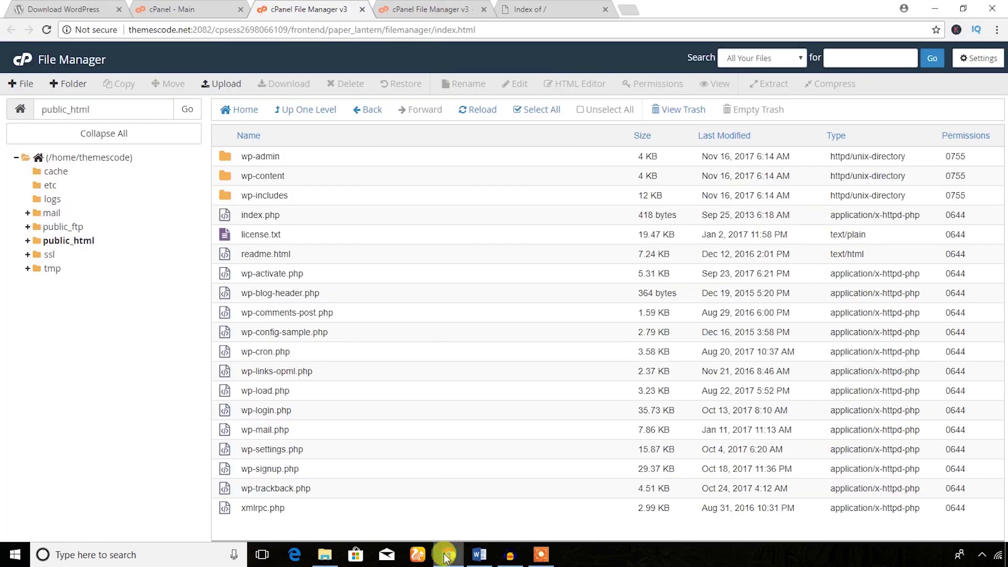
- Return to the cPanel main page and open MySQL Databases in a new browser tab
{"action": "left_click", "coordinate": [141, 8]}
{"action": "scroll", "coordinate": [147, 207], "scroll_direction": "down", "scroll_amount": 2}
{"action": "scroll", "coordinate": [147, 207], "scroll_direction": "down", "scroll_amount": 1}
{"action": "scroll", "coordinate": [147, 207], "scroll_direction": "down", "scroll_amount": 3}
{"action": "scroll", "coordinate": [147, 202], "scroll_direction": "up", "scroll_amount": 3}
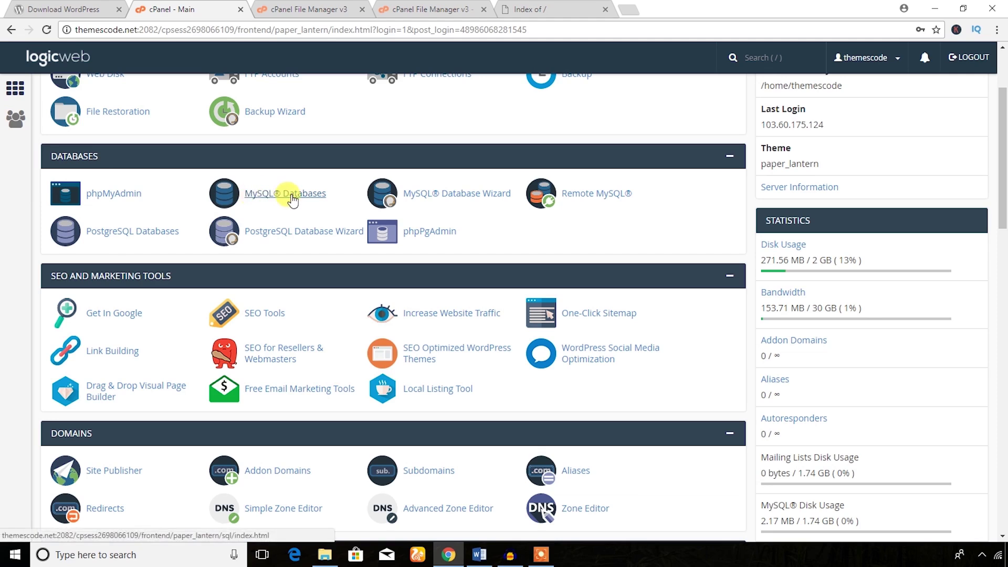
{"action": "right_click", "coordinate": [292, 200]}
{"action": "left_click", "coordinate": [316, 204]}
{"action": "left_click", "coordinate": [305, 8]}
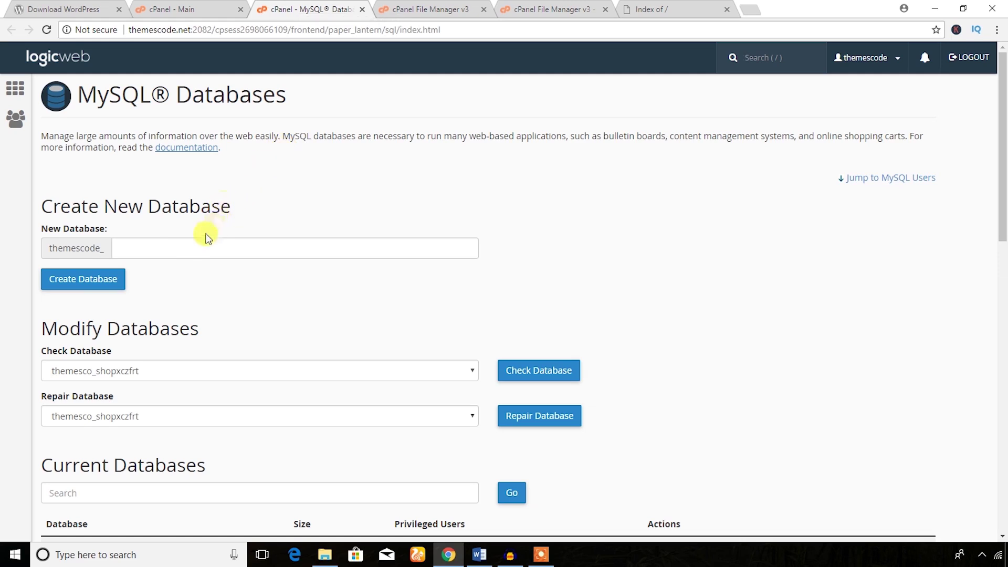
- Create a new MySQL database named dbtestins after the themescode_ prefix
{"action": "left_click", "coordinate": [181, 245]}
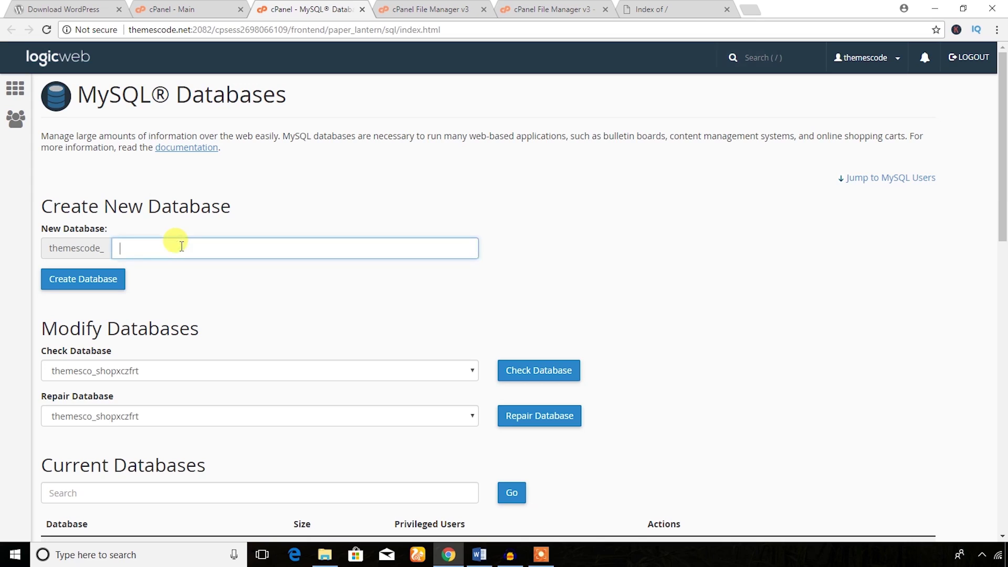
{"action": "type", "text": "dbtestins"}
{"action": "left_click", "coordinate": [84, 279]}
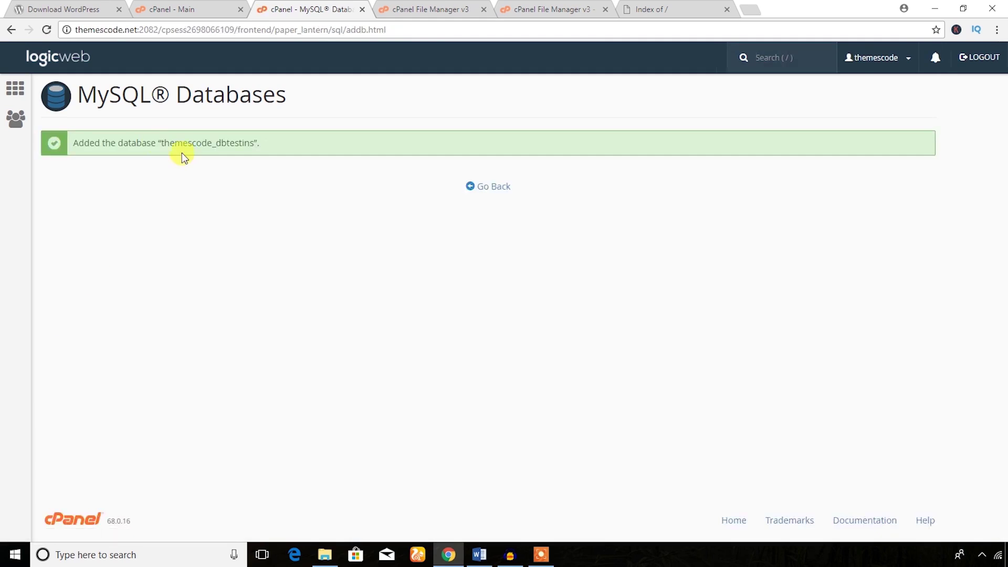
- Copy the full name of the new database and record it in Word below the checklist as "Database : themescode_dbtestins"
{"action": "left_click_drag", "start_coordinate": [163, 145], "coordinate": [255, 141]}
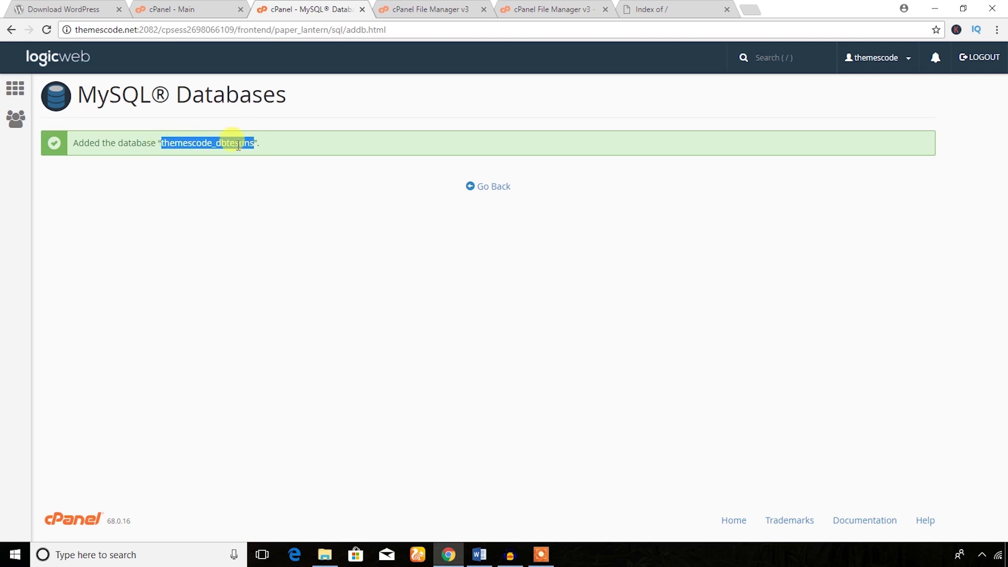
{"action": "right_click", "coordinate": [238, 146]}
{"action": "left_click", "coordinate": [257, 157]}
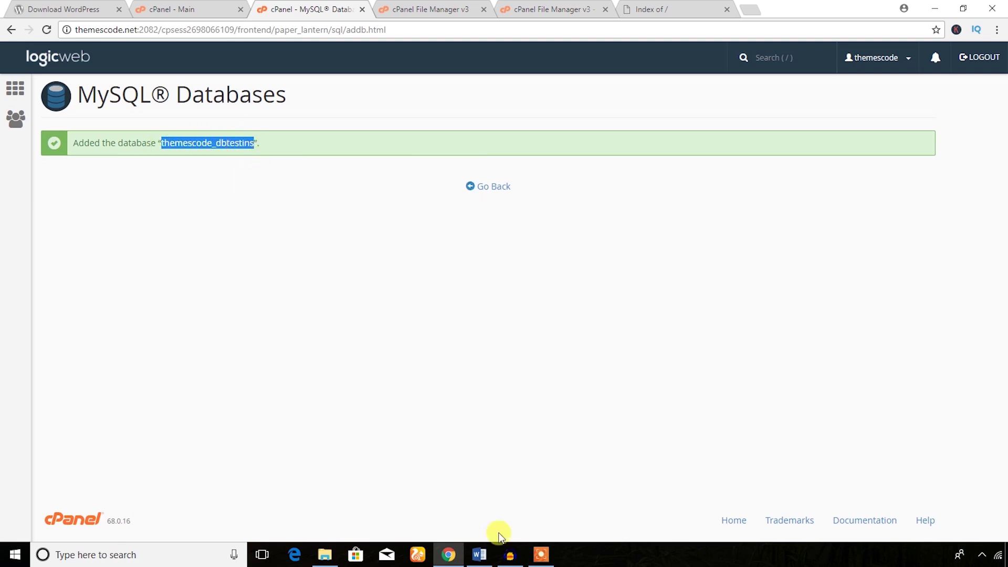
{"action": "left_click", "coordinate": [481, 555]}
{"action": "scroll", "coordinate": [410, 446], "scroll_direction": "down", "scroll_amount": 3}
{"action": "left_click", "coordinate": [378, 332]}
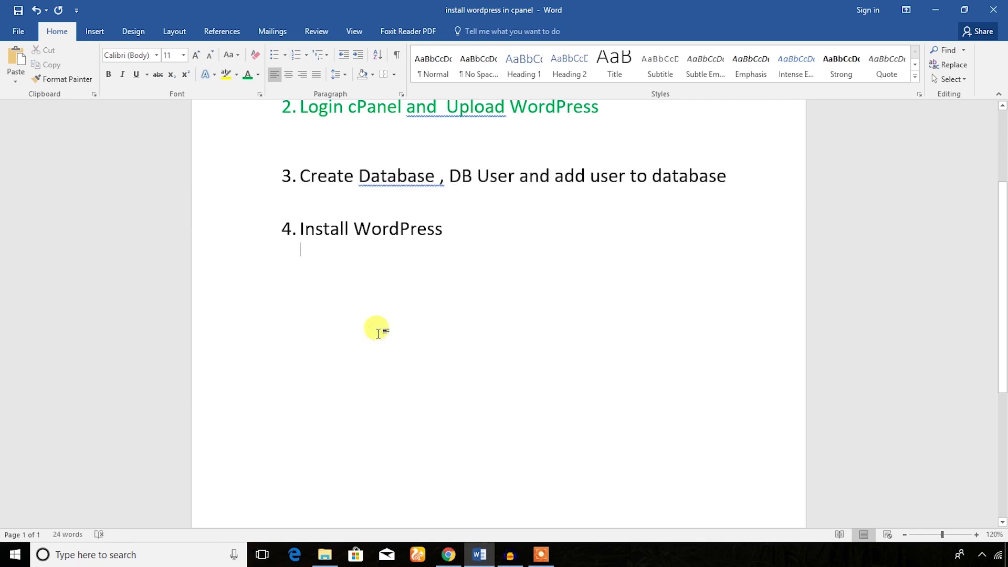
{"action": "key", "text": "Return"}
{"action": "type", "text": "Da"}
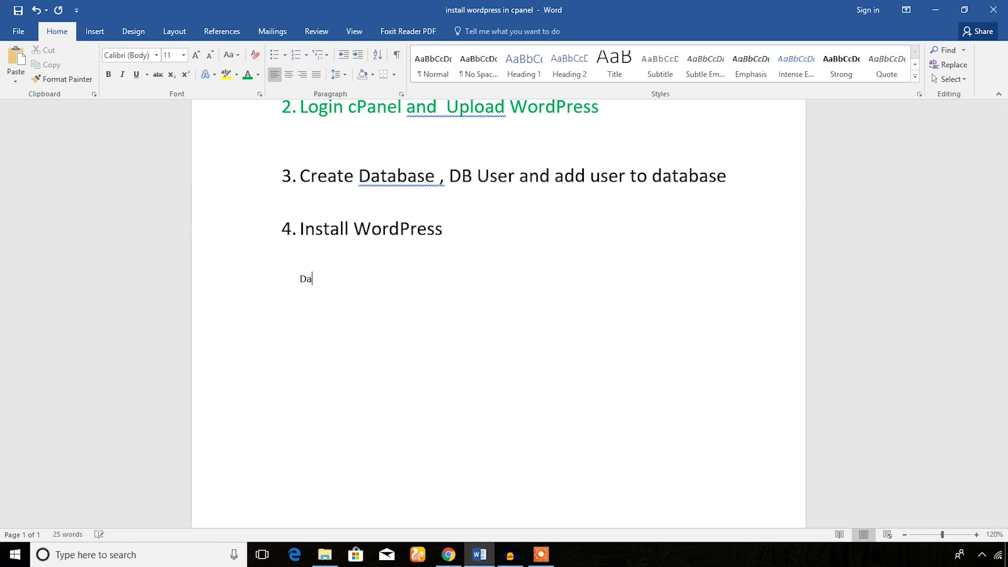
{"action": "type", "text": "tabase :"}
{"action": "key", "text": "ctrl+v"}
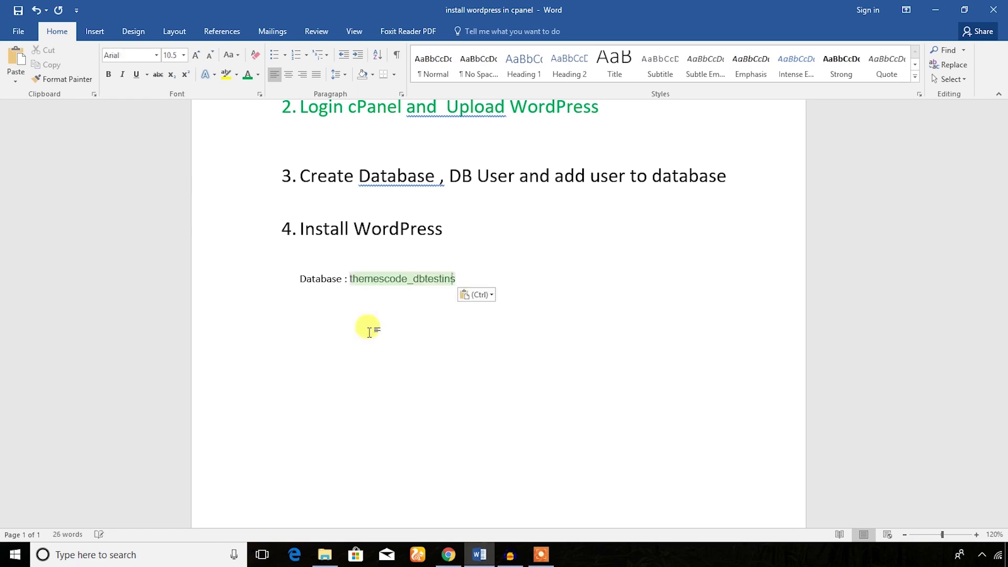
- Keep only the text of the pasted database name and add a new line below it
{"action": "left_click", "coordinate": [490, 294]}
{"action": "left_click", "coordinate": [505, 327]}
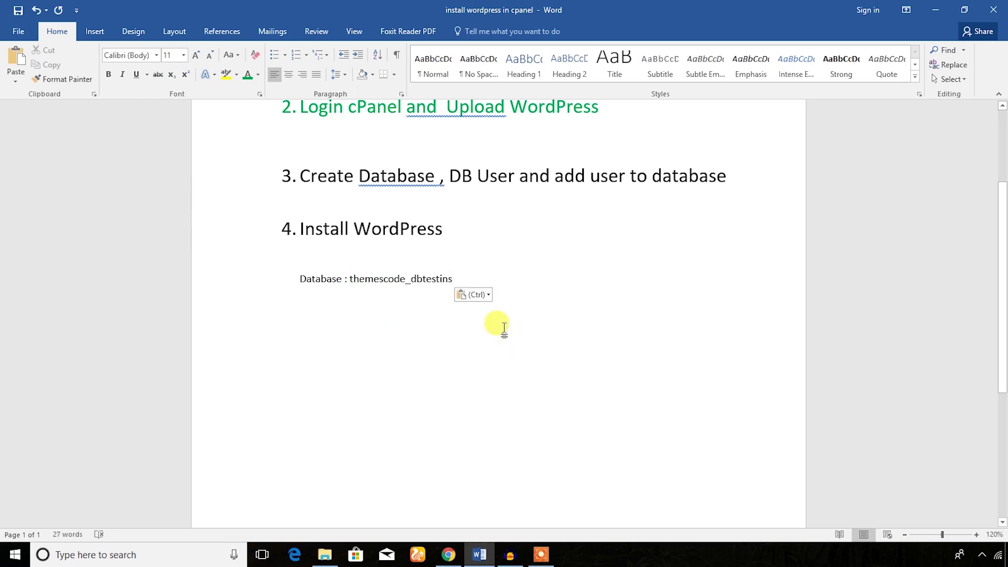
{"action": "key", "text": "Return"}
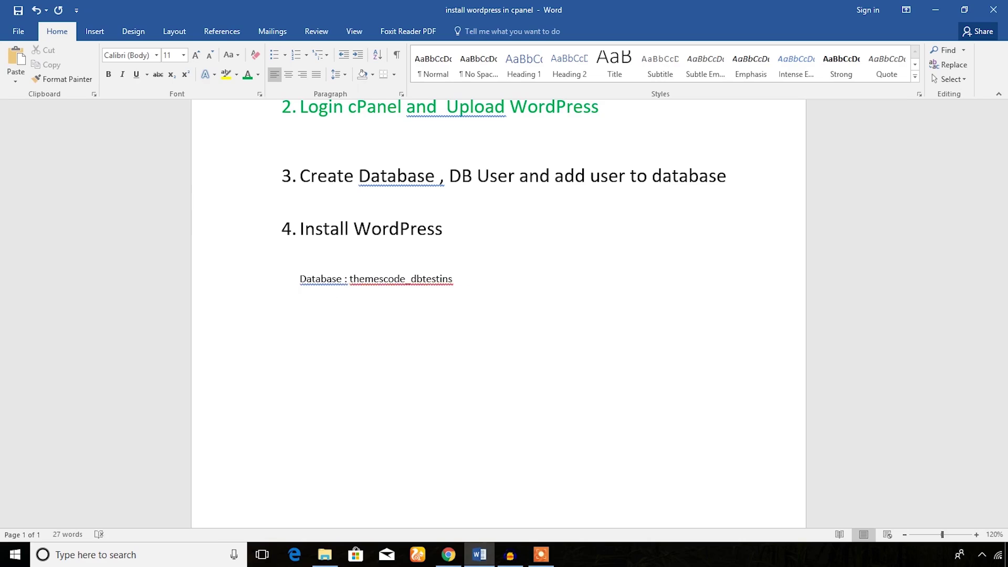
- Switch to MySQL Databases in Chrome and enter usrtest as the username of a new MySQL user
{"action": "left_click", "coordinate": [448, 553]}
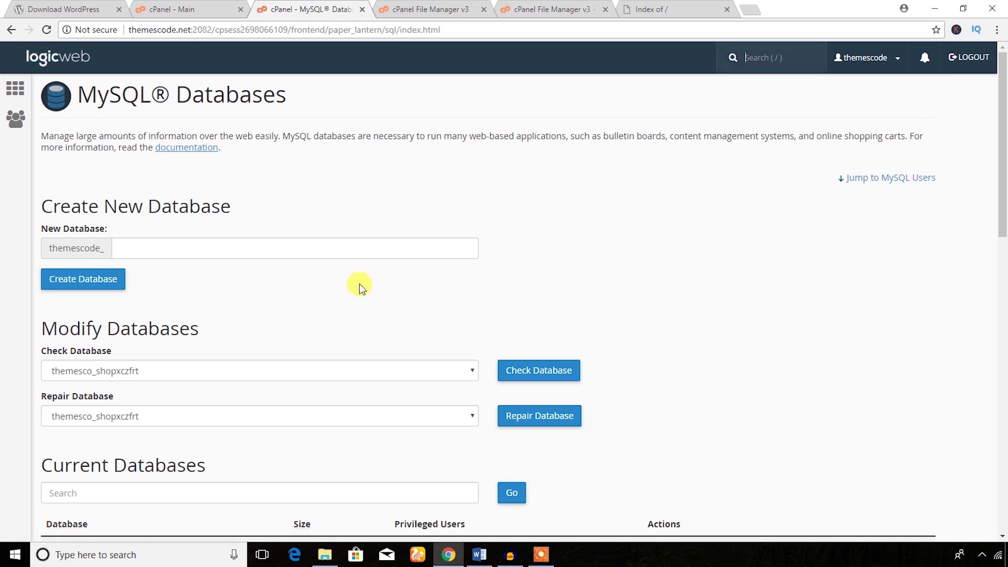
{"action": "scroll", "coordinate": [387, 272], "scroll_direction": "down", "scroll_amount": 9}
{"action": "left_click", "coordinate": [140, 352]}
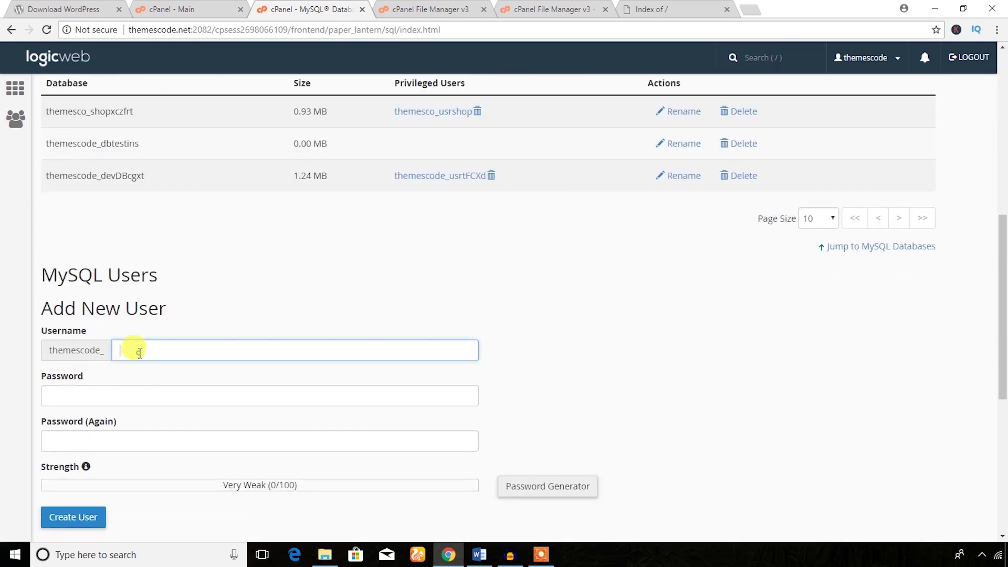
{"action": "scroll", "coordinate": [139, 353], "scroll_direction": "down", "scroll_amount": 6}
{"action": "type", "text": "usrtest"}
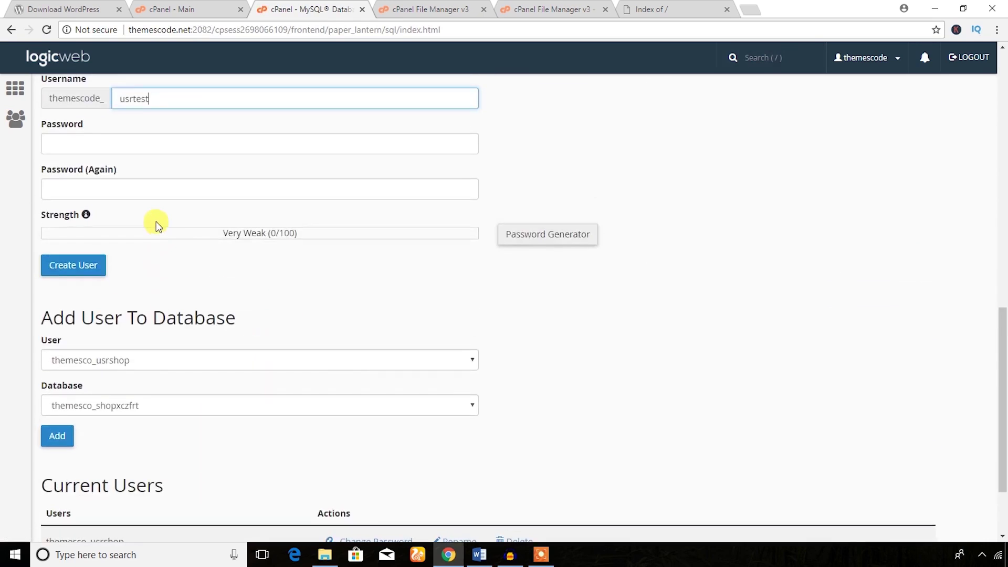
- Generate a password for the new MySQL user, copy it, confirm it is saved, and use it in both password fields
{"action": "left_click", "coordinate": [552, 238]}
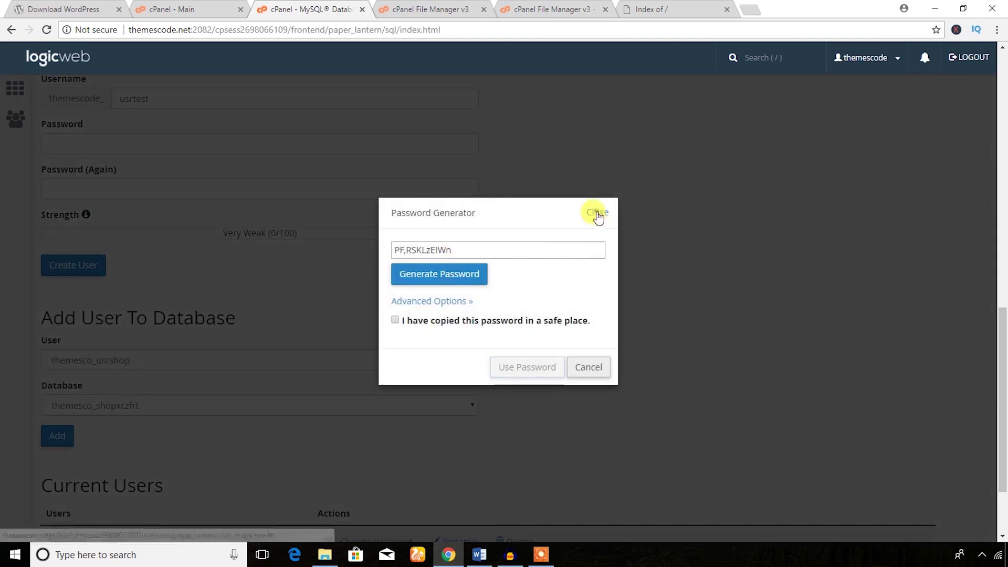
{"action": "left_click", "coordinate": [686, 245]}
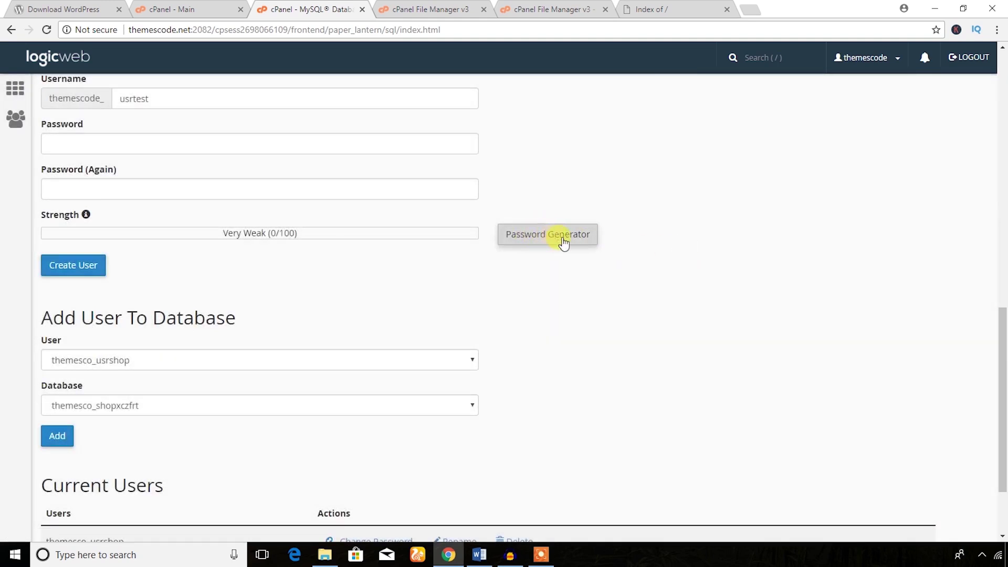
{"action": "left_click", "coordinate": [546, 240]}
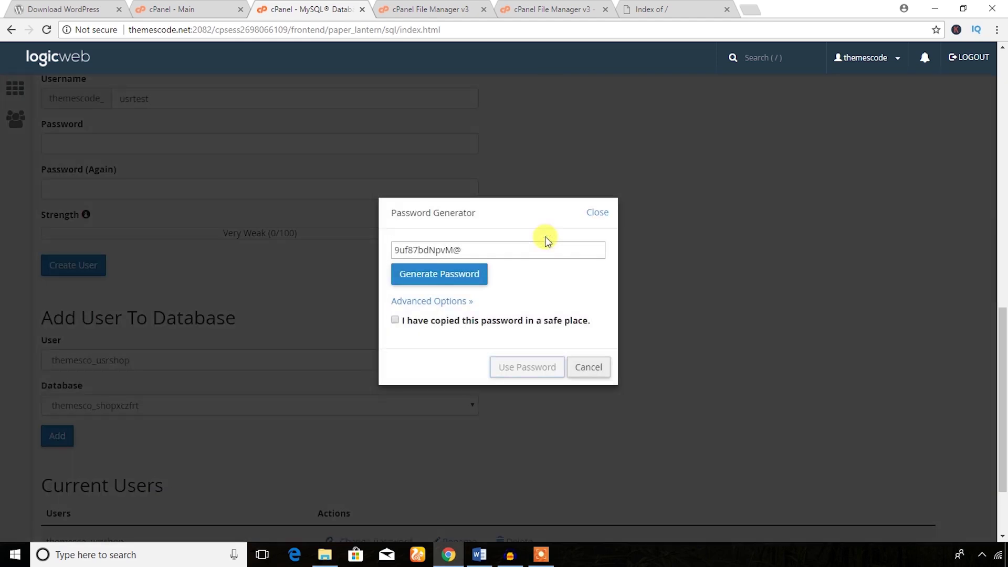
{"action": "triple_click", "coordinate": [452, 250]}
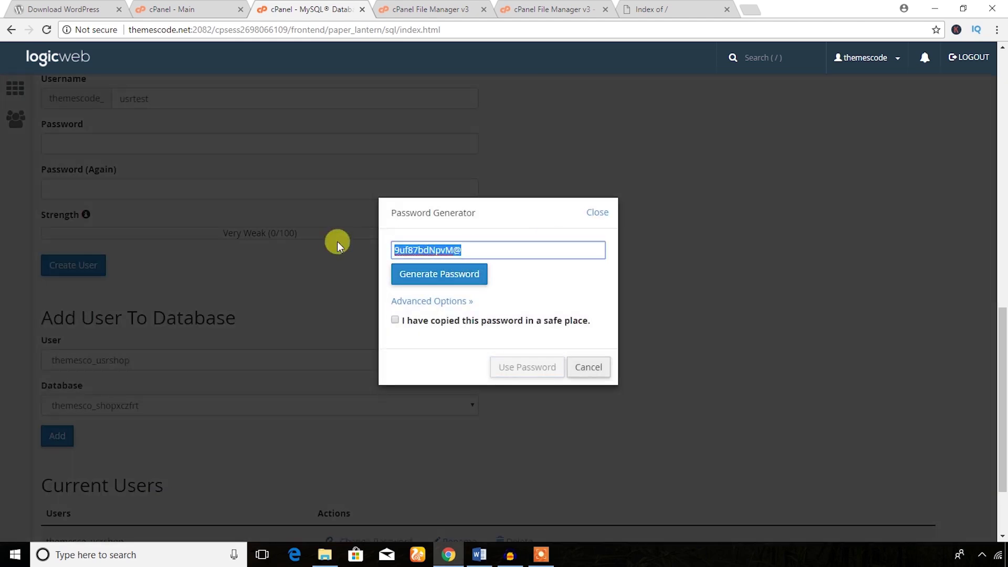
{"action": "right_click", "coordinate": [438, 246]}
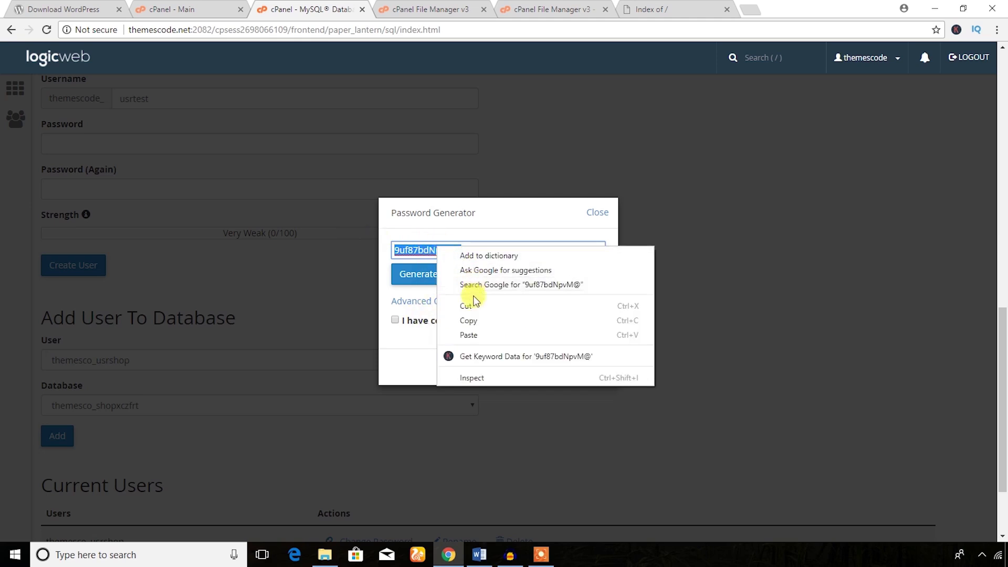
{"action": "left_click", "coordinate": [473, 318]}
{"action": "left_click", "coordinate": [395, 319]}
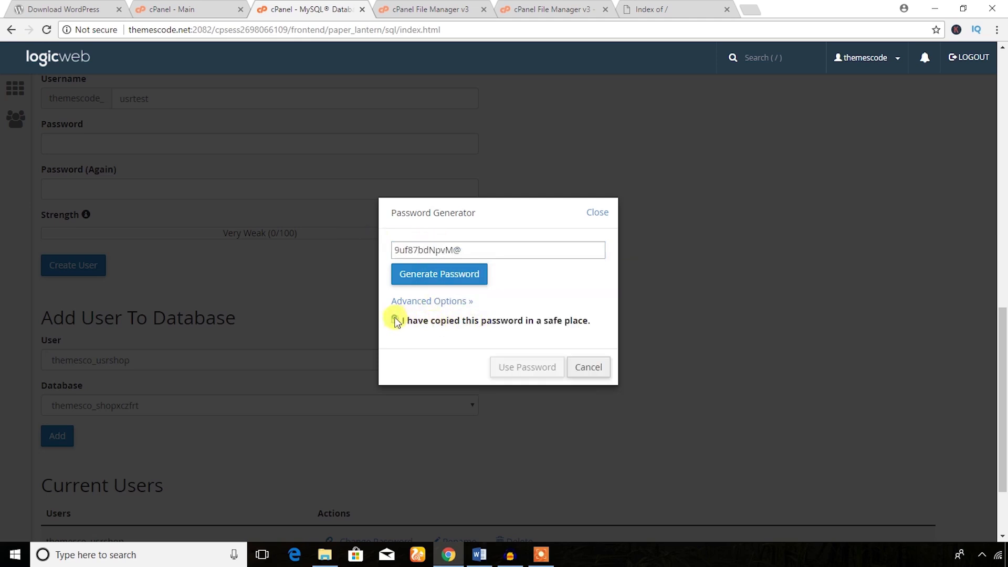
{"action": "left_click", "coordinate": [523, 366]}
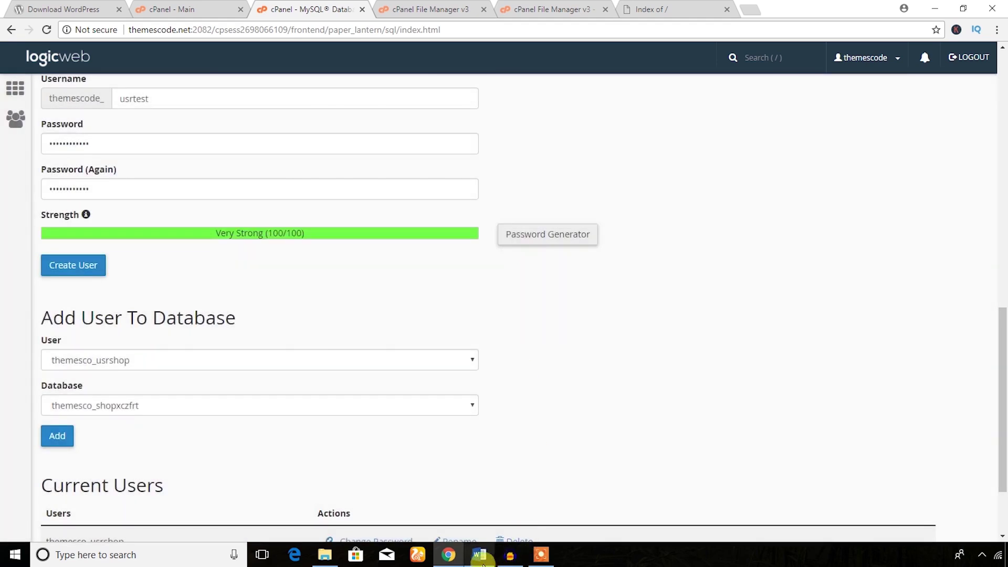
- Switch to Word and add a "Password:" line with the copied database user password below the database name
{"action": "left_click", "coordinate": [479, 554]}
{"action": "key", "text": "Return"}
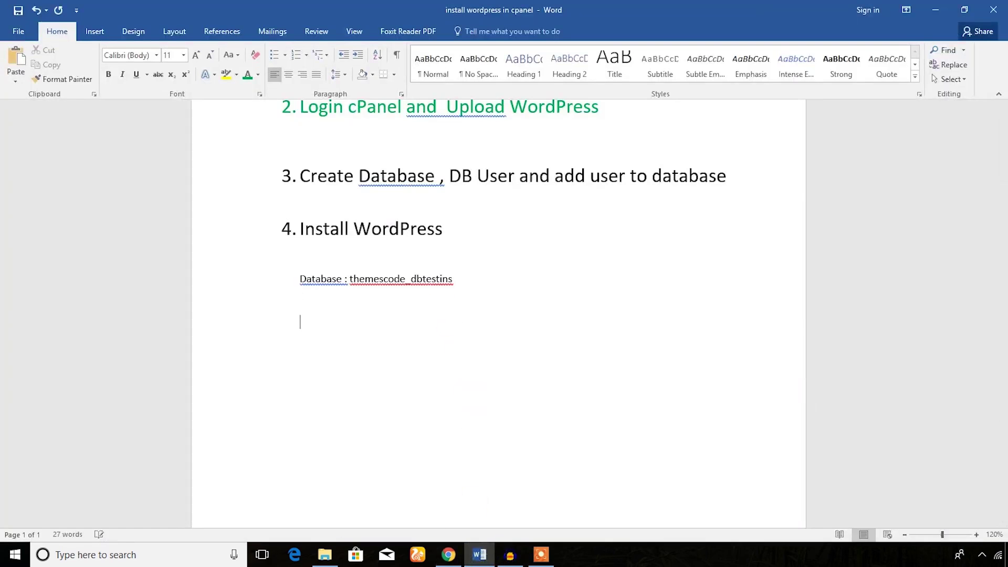
{"action": "type", "text": "Password:"}
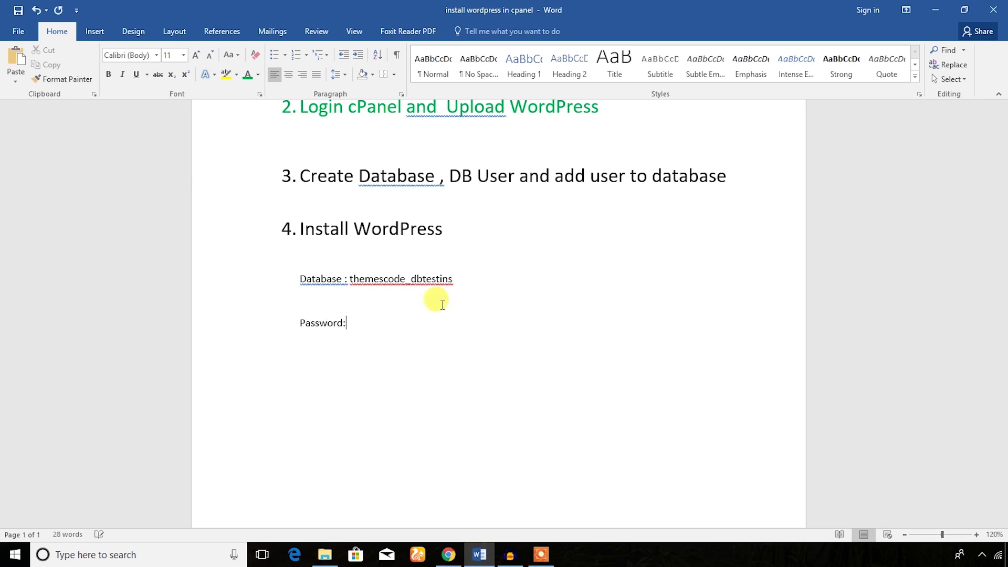
{"action": "key", "text": "ctrl+v"}
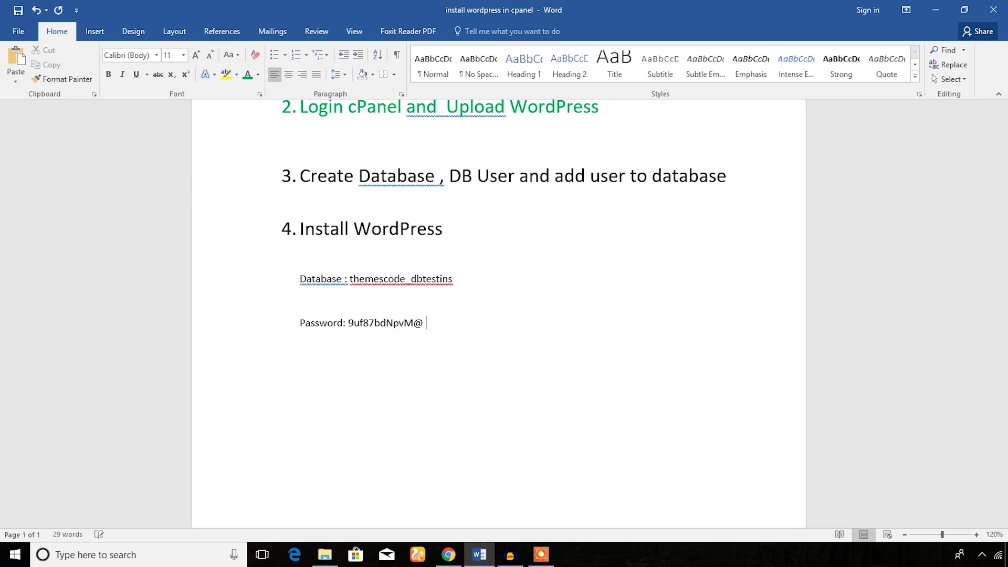
- Switch to Chrome, create the MySQL user, and copy its full name from the confirmation
{"action": "left_click", "coordinate": [448, 554]}
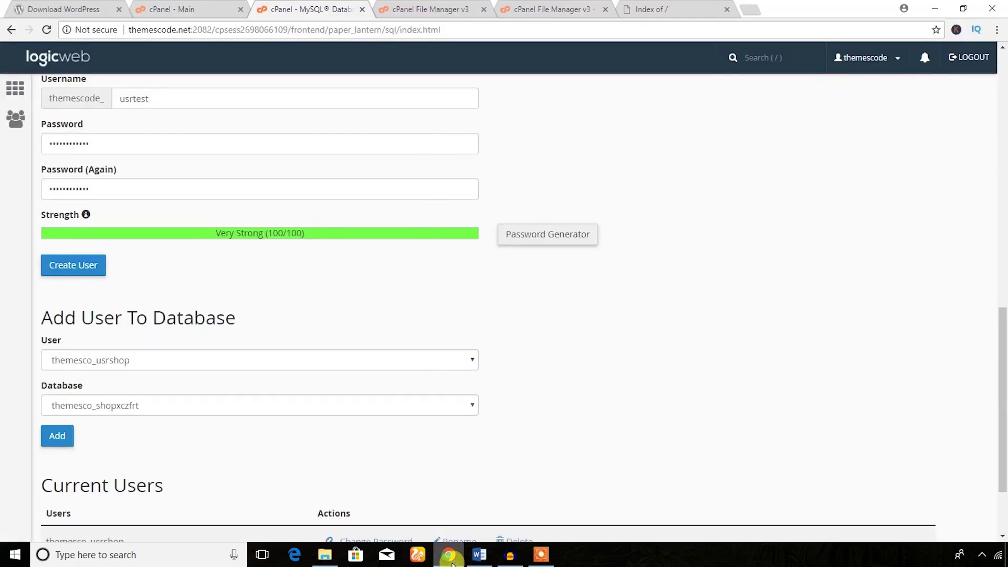
{"action": "scroll", "coordinate": [188, 263], "scroll_direction": "up", "scroll_amount": 2}
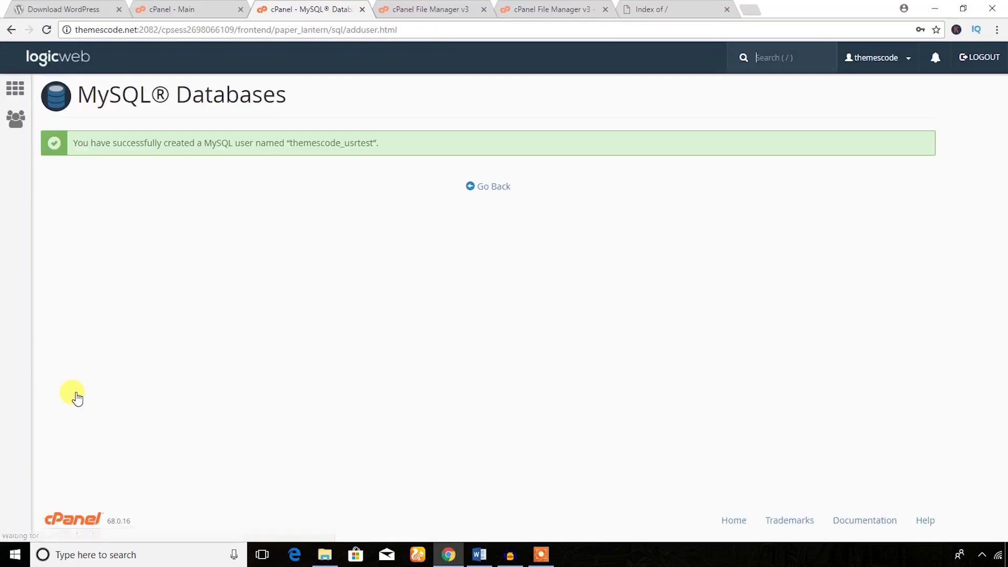
{"action": "left_click_drag", "start_coordinate": [373, 143], "coordinate": [292, 142]}
{"action": "right_click", "coordinate": [292, 142]}
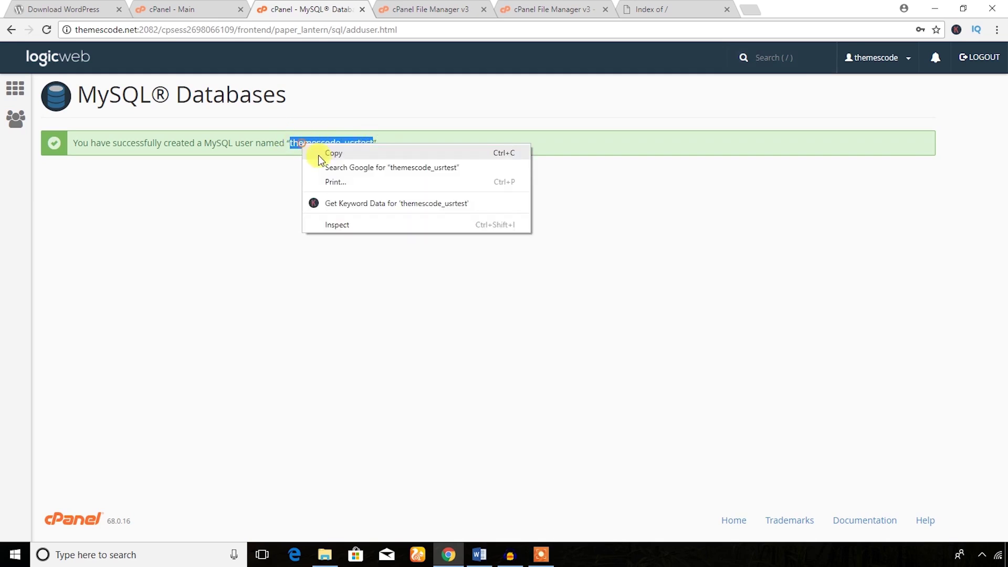
{"action": "left_click", "coordinate": [318, 152]}
- In Word, add the line "DB user : themescode_usrtest" above the password line, keeping only the text of the pasted name
{"action": "left_click", "coordinate": [482, 557]}
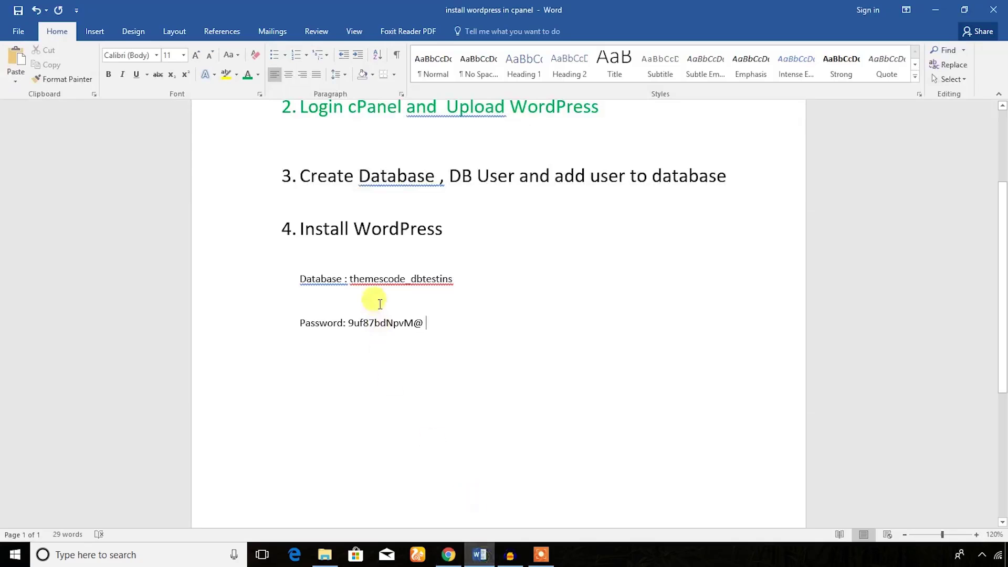
{"action": "key", "text": "Return"}
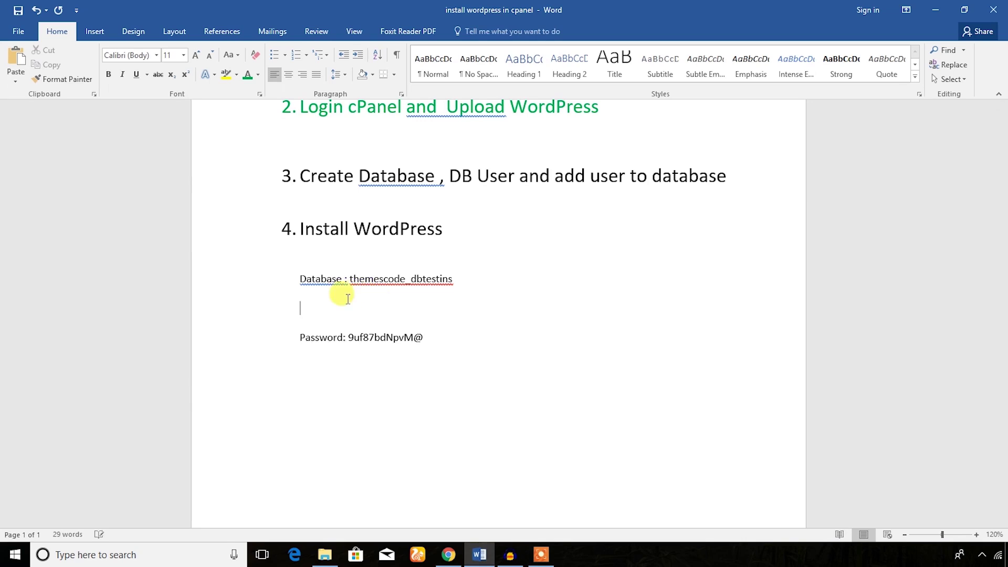
{"action": "type", "text": "DB user :"}
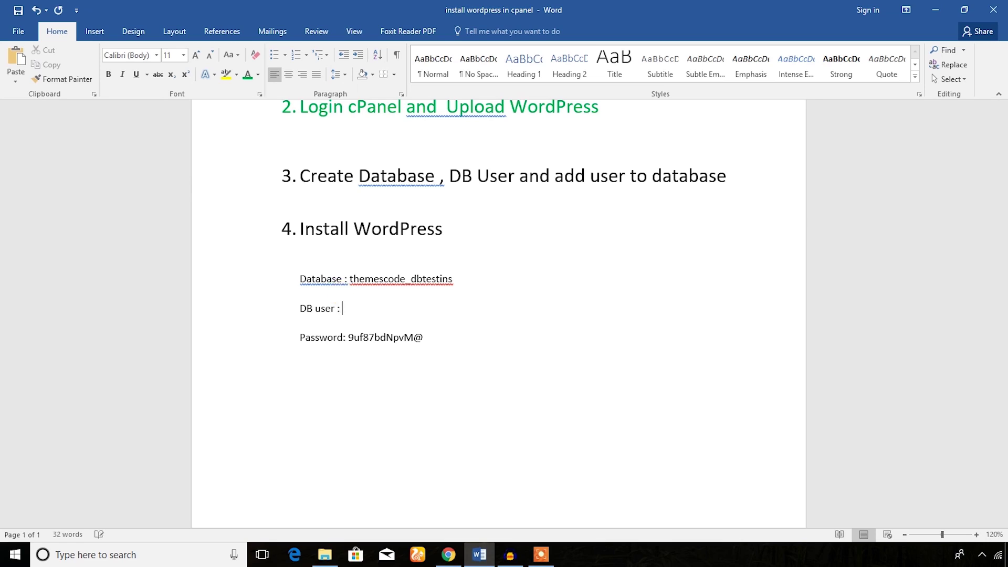
{"action": "key", "text": "ctrl+v"}
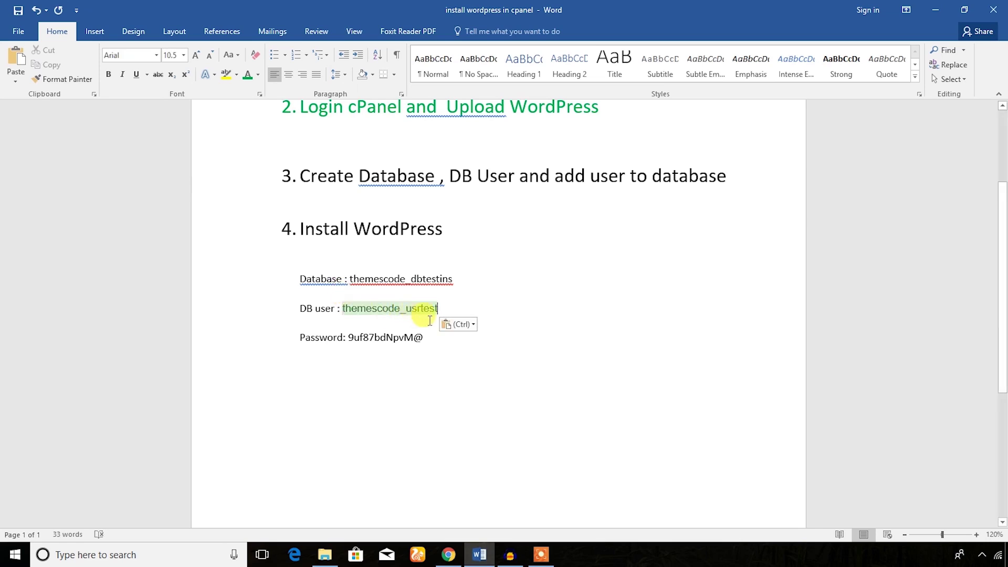
{"action": "left_click", "coordinate": [473, 324]}
{"action": "left_click", "coordinate": [488, 358]}
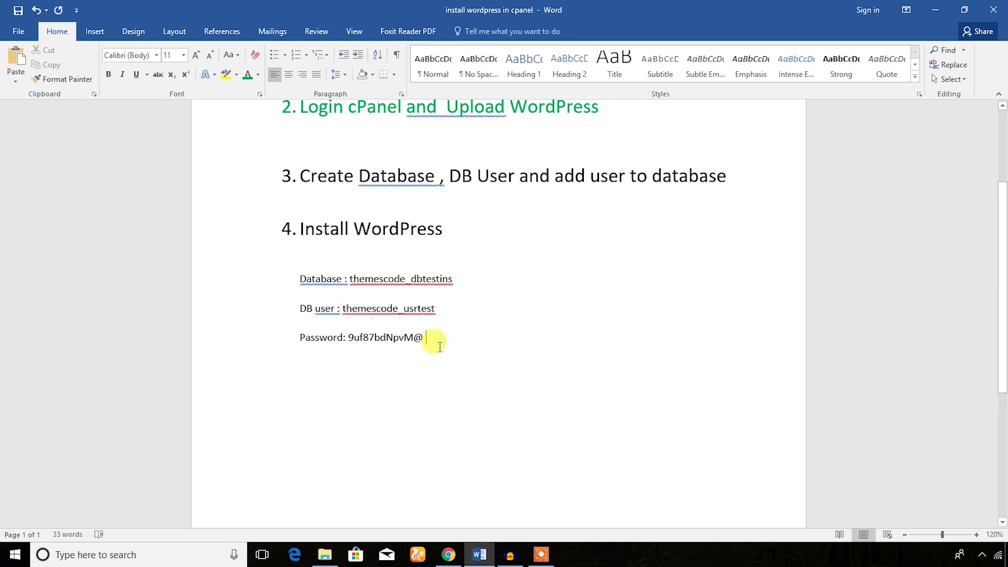
- Review the "add user to database" part of the third checklist item, and switch back to MySQL Databases in Chrome
{"action": "scroll", "coordinate": [440, 346], "scroll_direction": "up", "scroll_amount": 3}
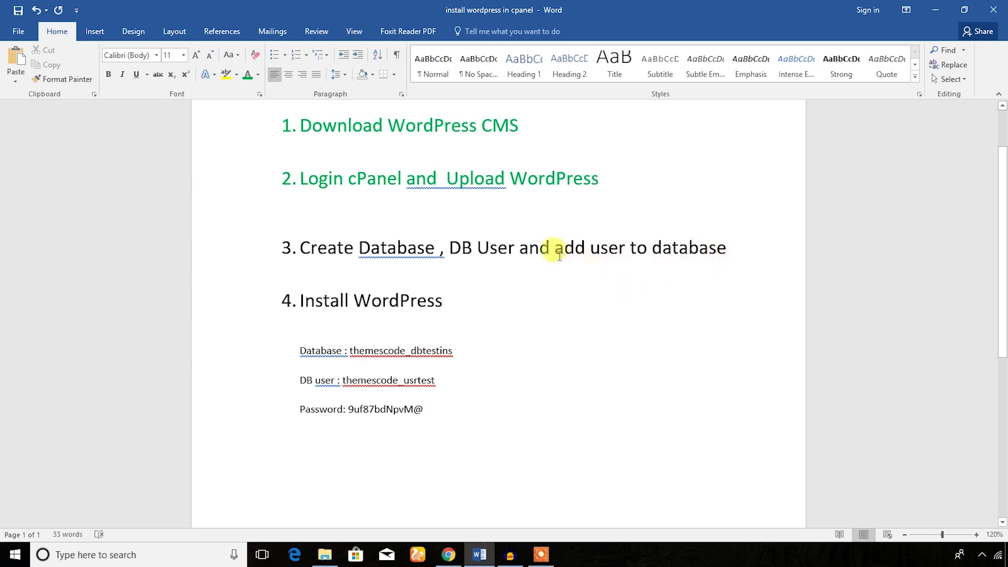
{"action": "left_click_drag", "start_coordinate": [556, 251], "coordinate": [729, 248]}
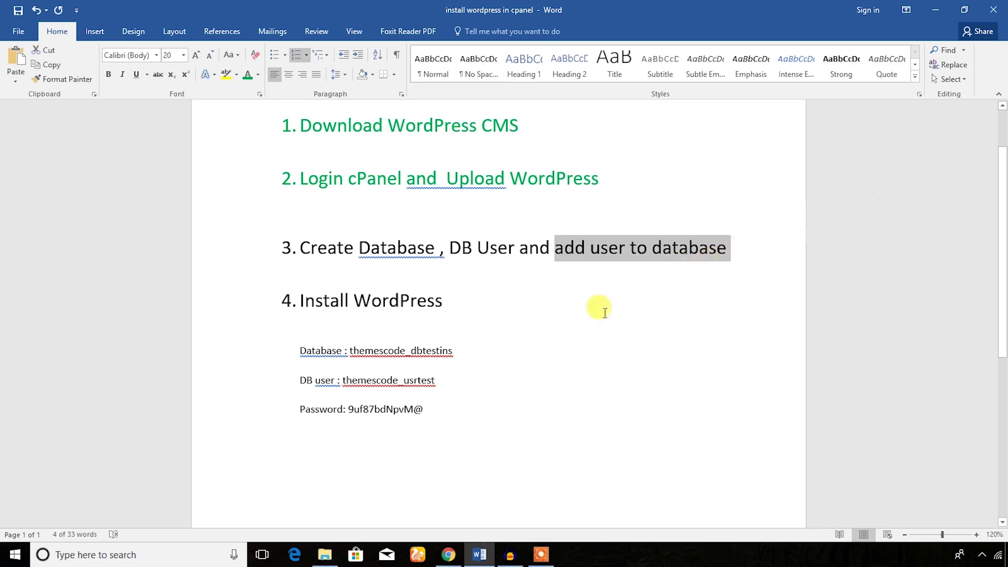
{"action": "left_click", "coordinate": [565, 334]}
{"action": "left_click", "coordinate": [448, 553]}
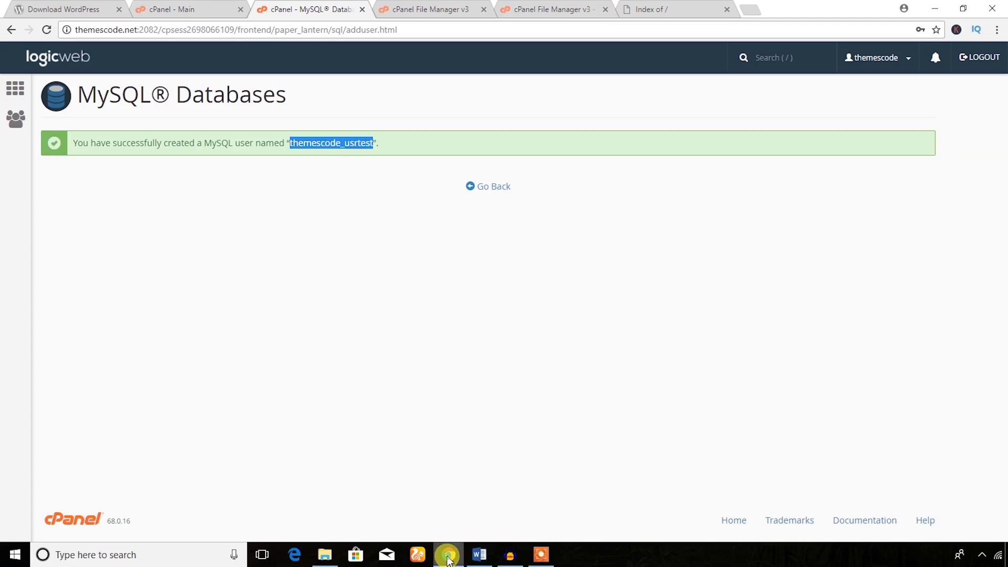
- Go back to the MySQL Databases page and locate the Add User To Database section
{"action": "left_click", "coordinate": [351, 214]}
{"action": "left_click", "coordinate": [492, 189]}
{"action": "scroll", "coordinate": [308, 239], "scroll_direction": "down", "scroll_amount": 7}
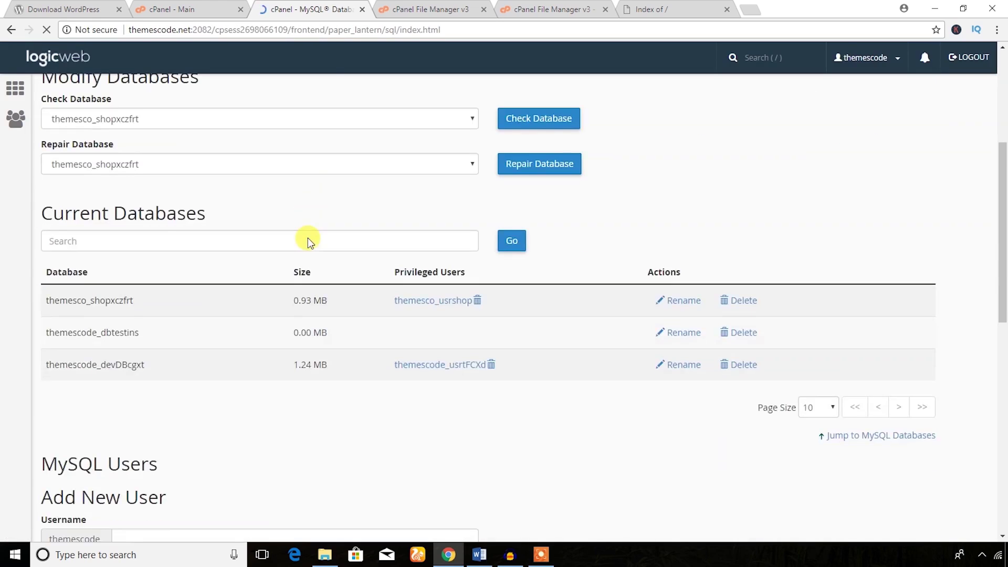
{"action": "scroll", "coordinate": [307, 238], "scroll_direction": "up", "scroll_amount": 7}
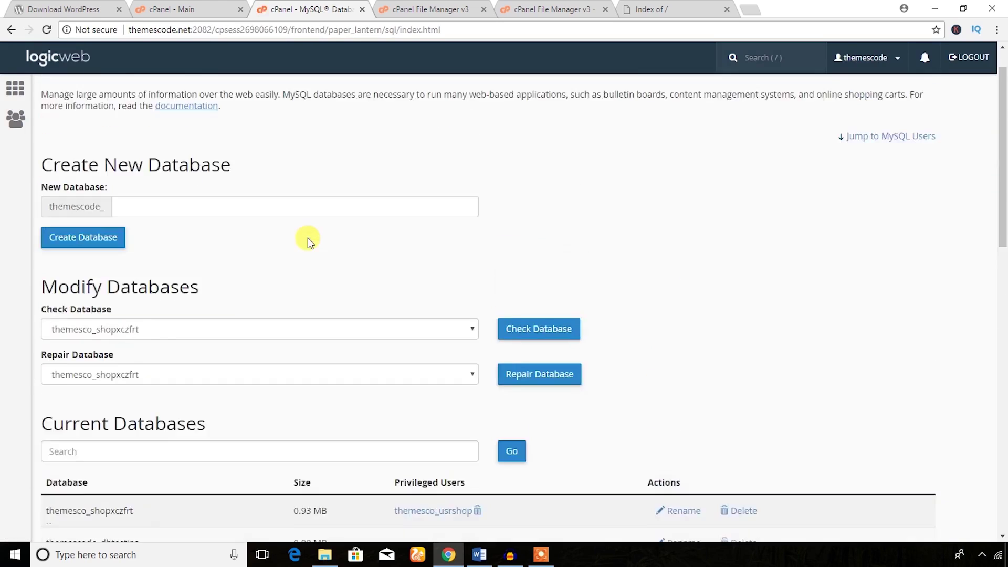
{"action": "scroll", "coordinate": [309, 238], "scroll_direction": "down", "scroll_amount": 3}
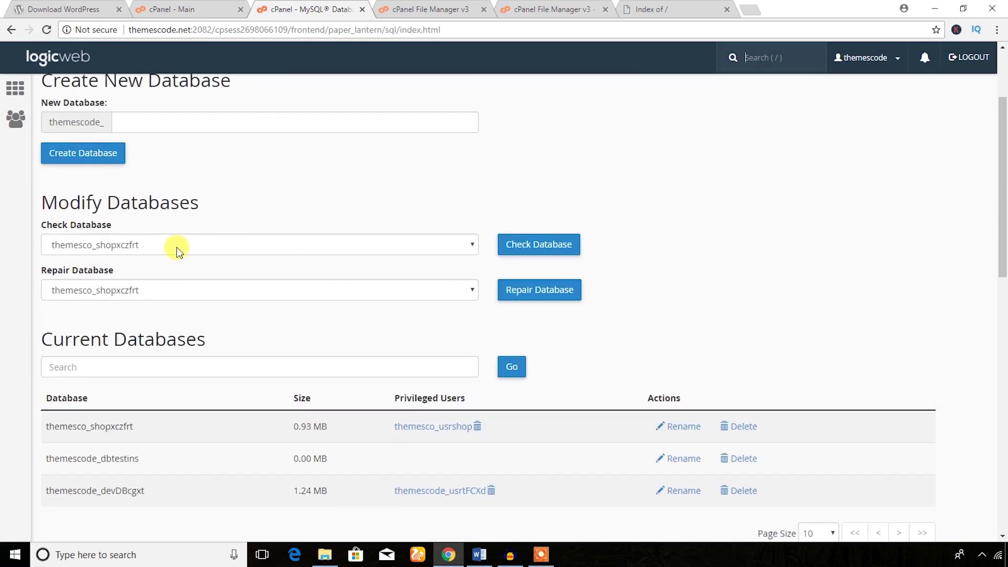
{"action": "scroll", "coordinate": [182, 252], "scroll_direction": "down", "scroll_amount": 3}
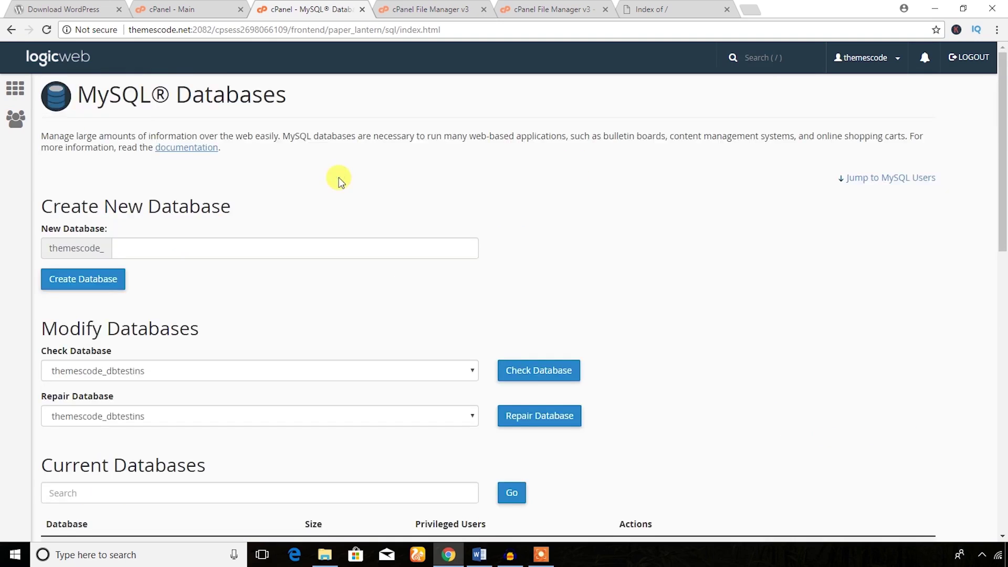
{"action": "scroll", "coordinate": [339, 178], "scroll_direction": "down", "scroll_amount": 1}
{"action": "scroll", "coordinate": [339, 181], "scroll_direction": "down", "scroll_amount": 10}
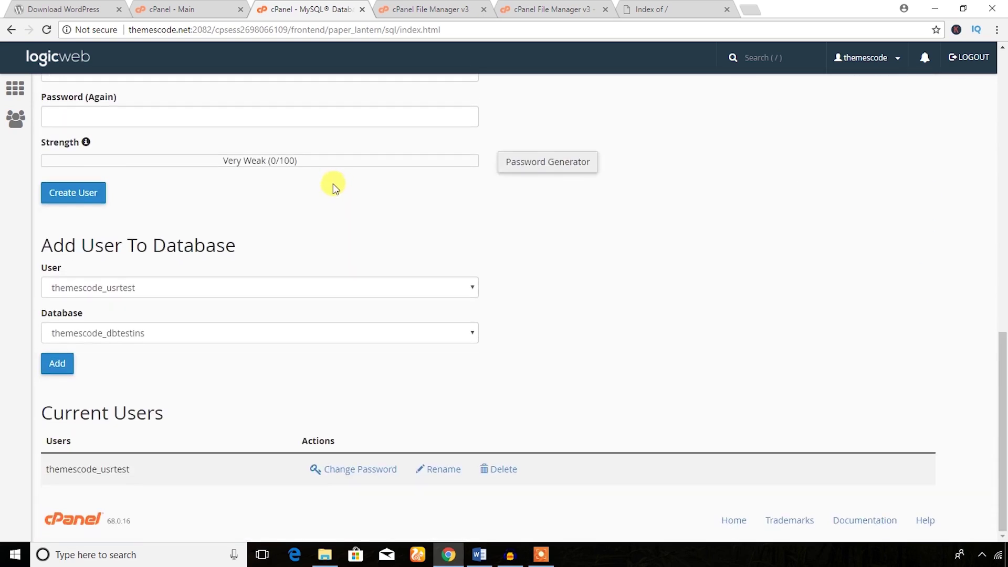
{"action": "left_click_drag", "start_coordinate": [46, 247], "coordinate": [254, 244]}
{"action": "left_click", "coordinate": [260, 243]}
- Save the notes in Word, return to Chrome, and add the user themescode_usrtest to the database themescode_dbtestins
{"action": "left_click", "coordinate": [479, 555]}
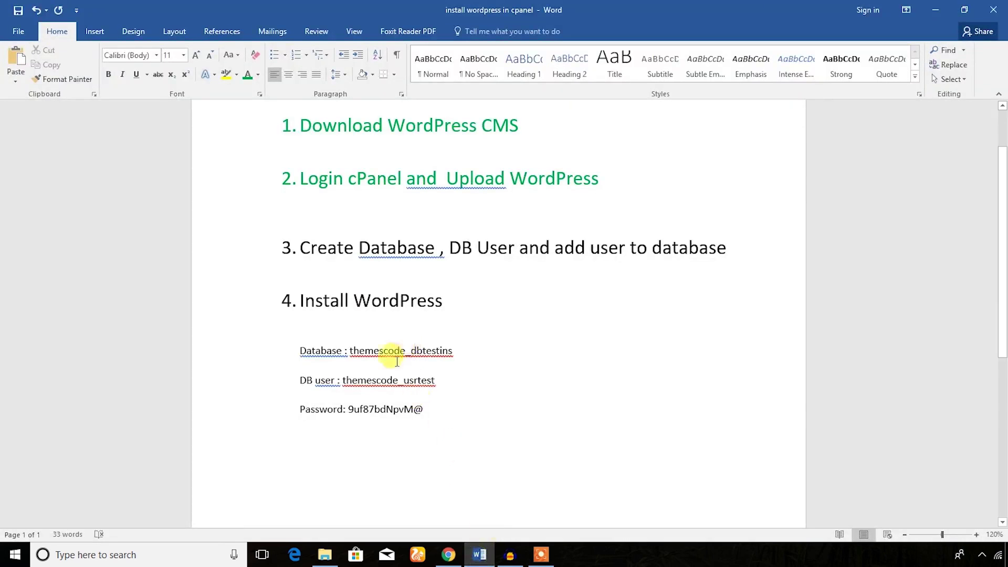
{"action": "key", "text": "ctrl+s"}
{"action": "left_click", "coordinate": [937, 15]}
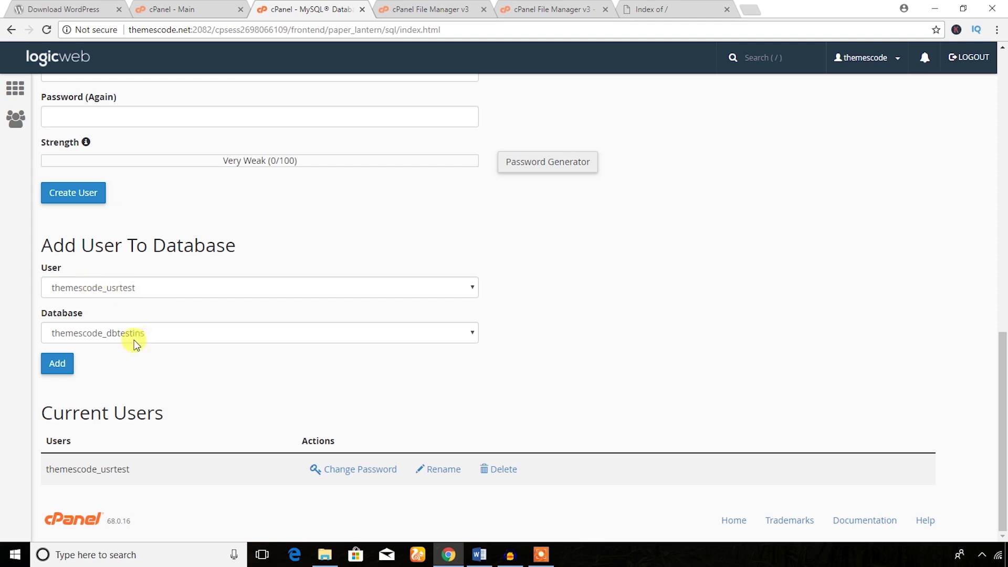
{"action": "left_click", "coordinate": [58, 364]}
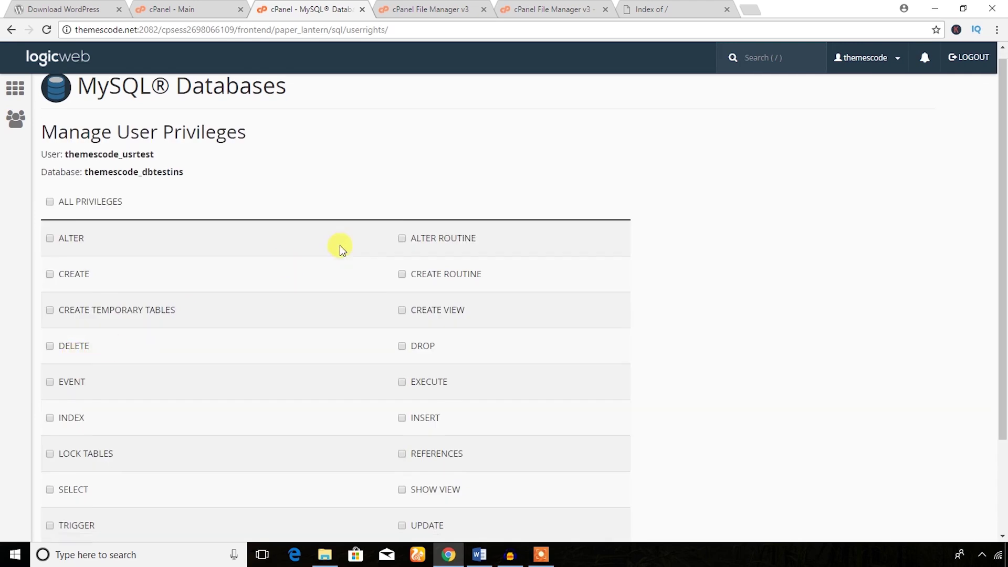
- Grant themescode_usrtest all privileges except DROP on the database themescode_dbtestins and save the changes
{"action": "scroll", "coordinate": [339, 244], "scroll_direction": "down", "scroll_amount": 3}
{"action": "scroll", "coordinate": [89, 141], "scroll_direction": "up", "scroll_amount": 3}
{"action": "left_click", "coordinate": [49, 210]}
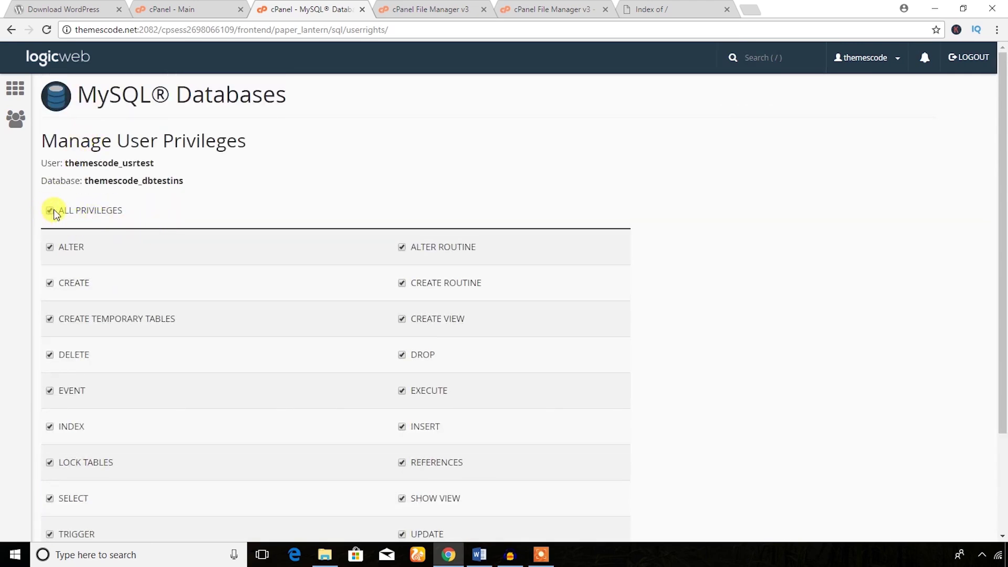
{"action": "left_click", "coordinate": [49, 210]}
{"action": "scroll", "coordinate": [106, 219], "scroll_direction": "down", "scroll_amount": 3}
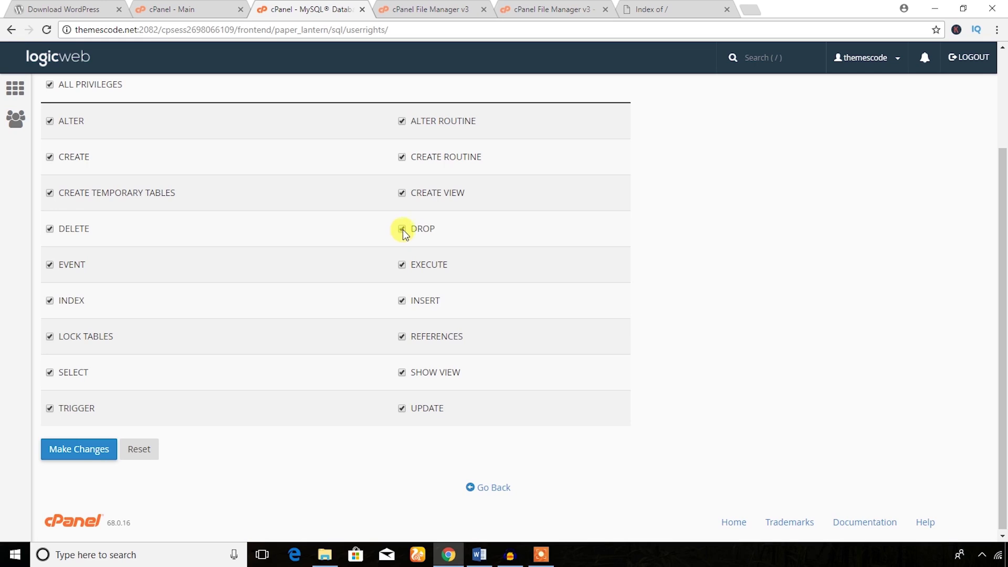
{"action": "left_click", "coordinate": [402, 229]}
{"action": "left_click", "coordinate": [72, 452]}
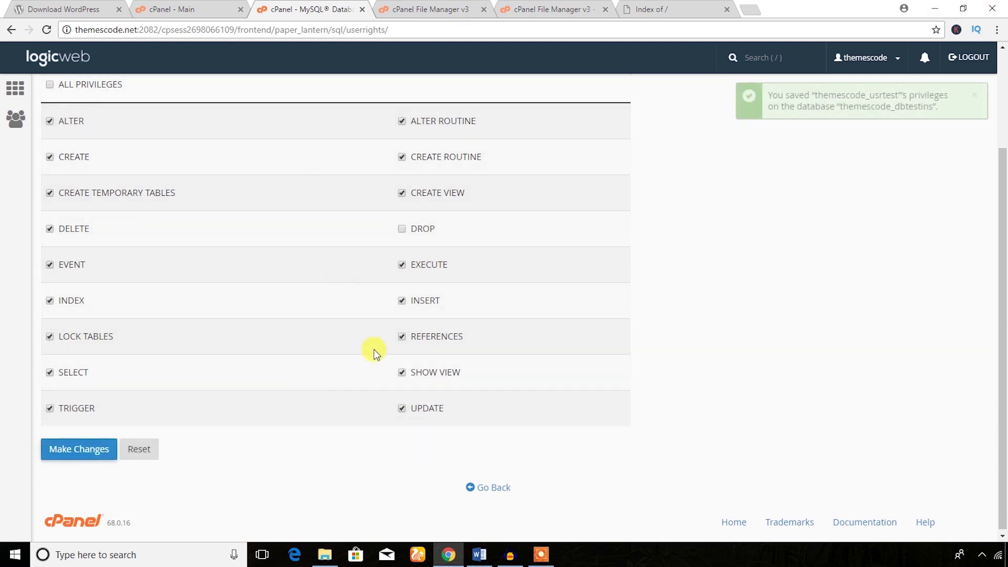
{"action": "scroll", "coordinate": [624, 220], "scroll_direction": "up", "scroll_amount": 3}
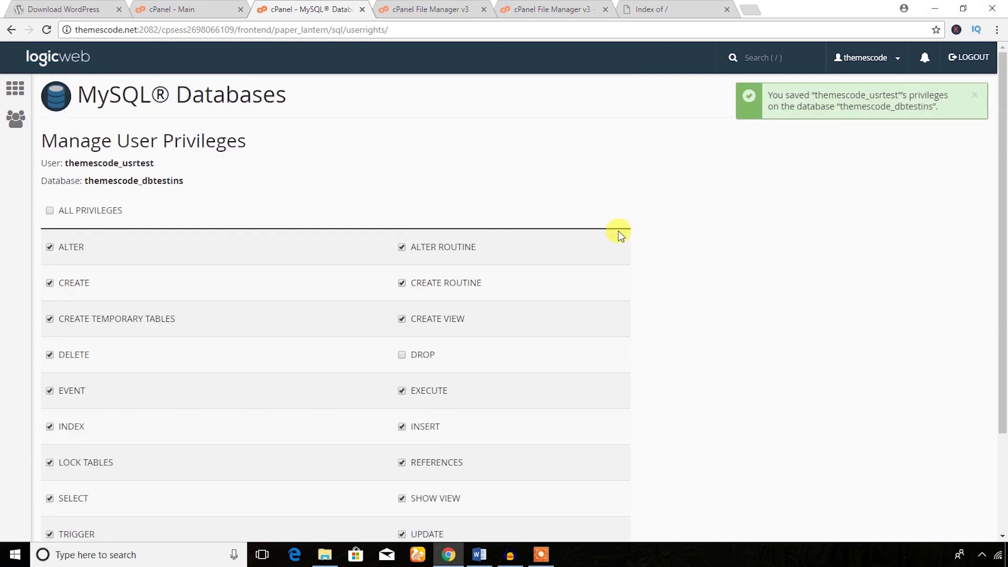
{"action": "scroll", "coordinate": [453, 202], "scroll_direction": "down", "scroll_amount": 3}
{"action": "scroll", "coordinate": [453, 201], "scroll_direction": "up", "scroll_amount": 3}
- Reload themescode.net in its existing browser tab to launch the WordPress setup
{"action": "left_click", "coordinate": [186, 9]}
{"action": "left_click", "coordinate": [650, 11]}
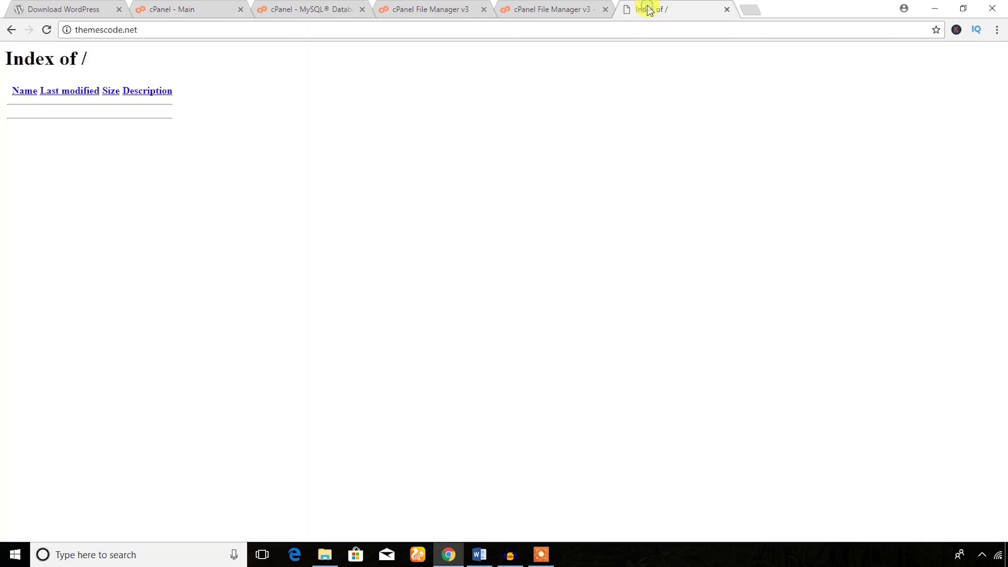
{"action": "left_click_drag", "start_coordinate": [170, 30], "coordinate": [8, 27]}
{"action": "left_click", "coordinate": [165, 31]}
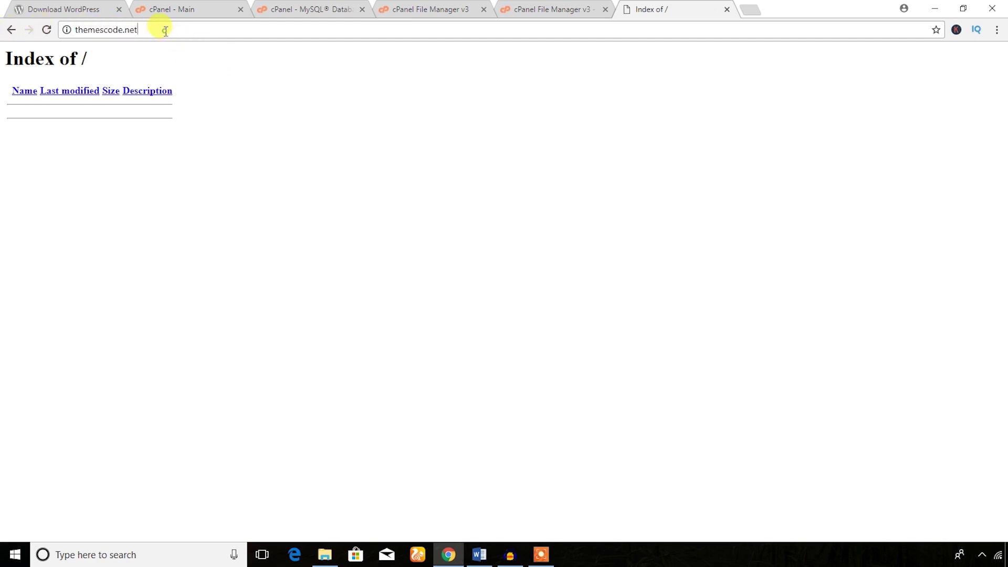
{"action": "key", "text": "Return"}
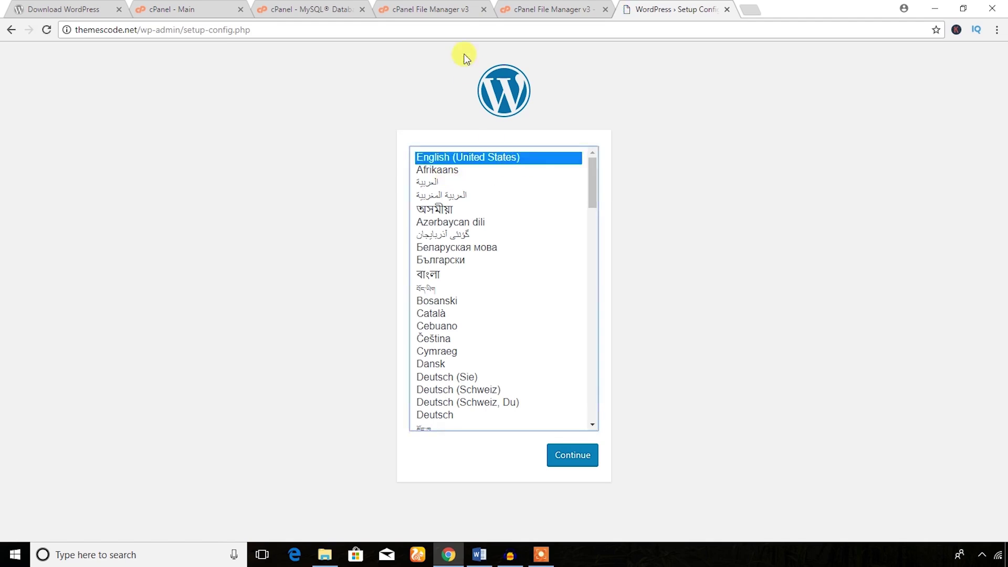
- Check the WordPress files in the public_html folder in File Manager and return to the WordPress setup page
{"action": "left_click", "coordinate": [428, 8]}
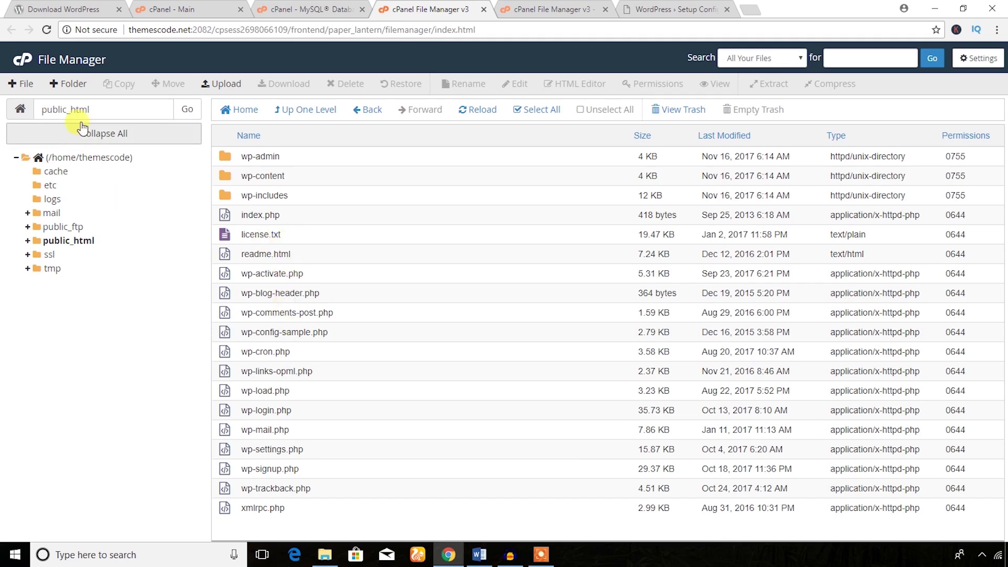
{"action": "double_click", "coordinate": [40, 110]}
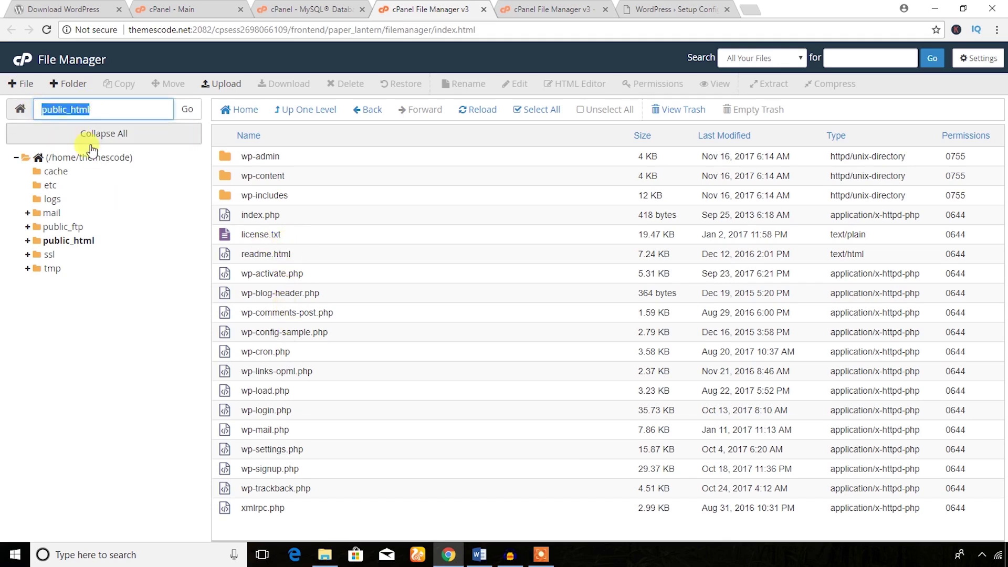
{"action": "left_click", "coordinate": [695, 6]}
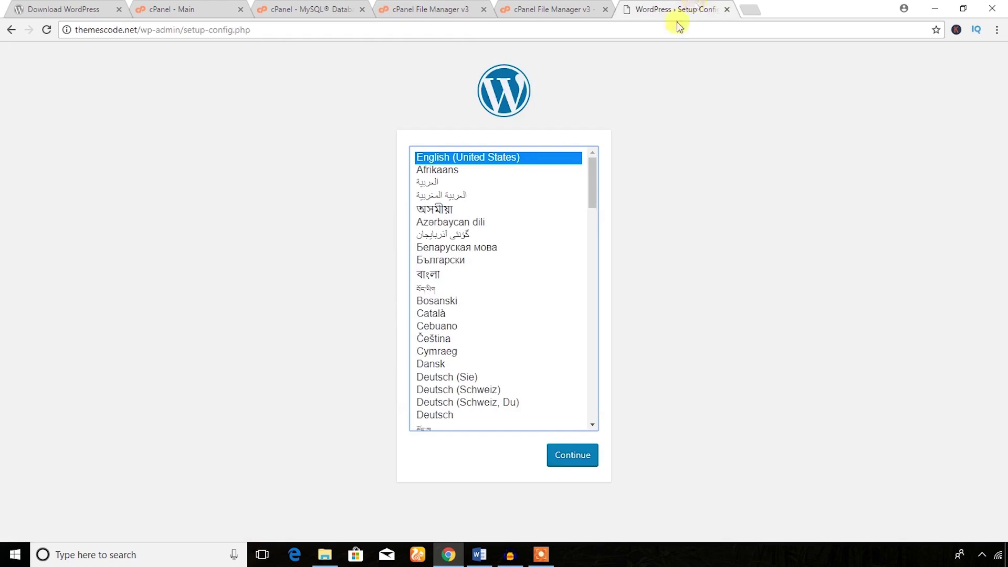
- Choose English (United States) as the WordPress installation language and continue
{"action": "left_click", "coordinate": [320, 166]}
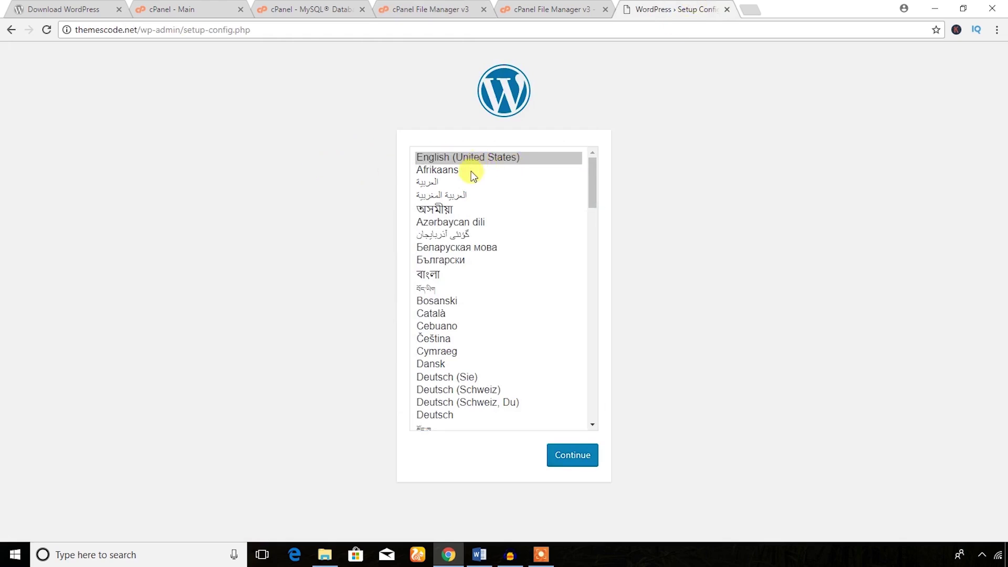
{"action": "left_click", "coordinate": [449, 170]}
{"action": "left_click", "coordinate": [447, 159]}
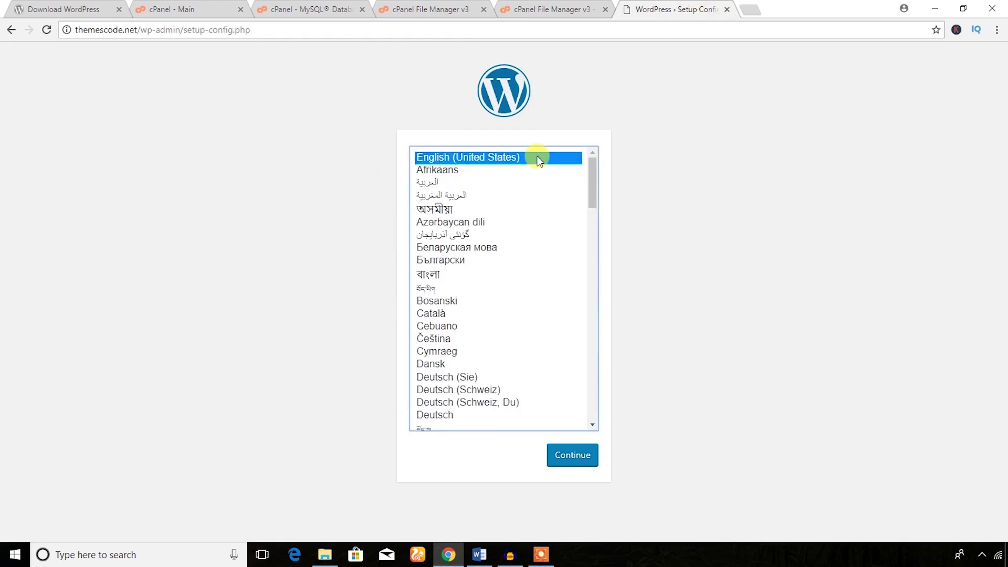
{"action": "left_click", "coordinate": [573, 460]}
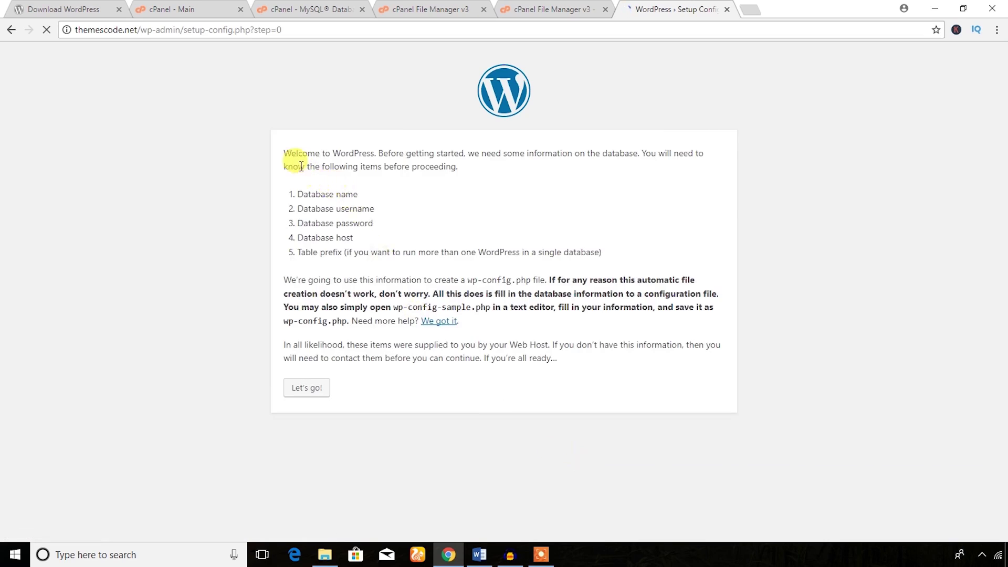
- Review the database items required by the WordPress welcome page and compare them with the details noted in Word
{"action": "left_click_drag", "start_coordinate": [287, 157], "coordinate": [379, 154]}
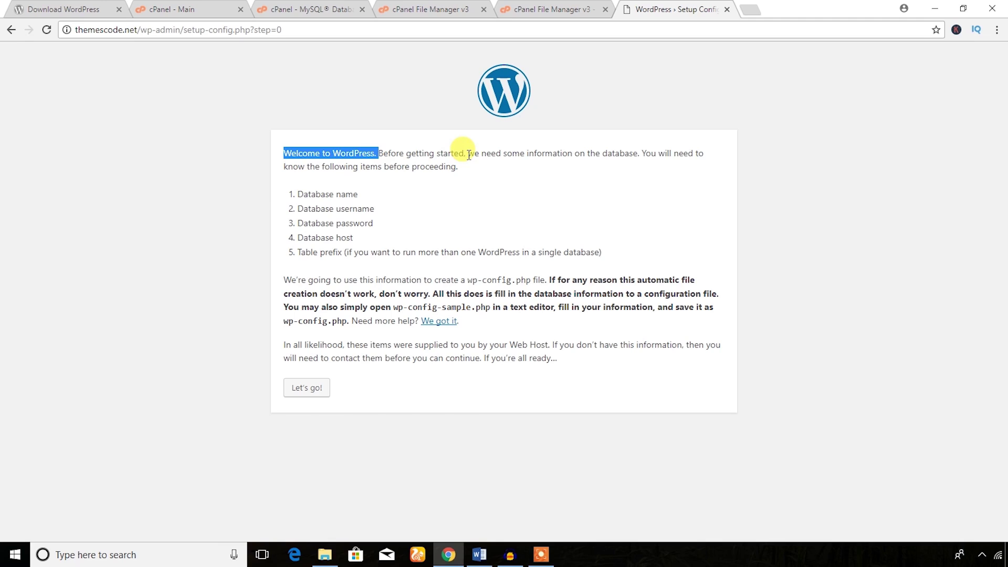
{"action": "left_click", "coordinate": [457, 208]}
{"action": "mouse_move", "coordinate": [308, 194]}
{"action": "left_mouse_down"}
{"action": "mouse_move", "coordinate": [374, 211]}
{"action": "mouse_move", "coordinate": [297, 210]}
{"action": "left_mouse_up"}
{"action": "left_click", "coordinate": [386, 228]}
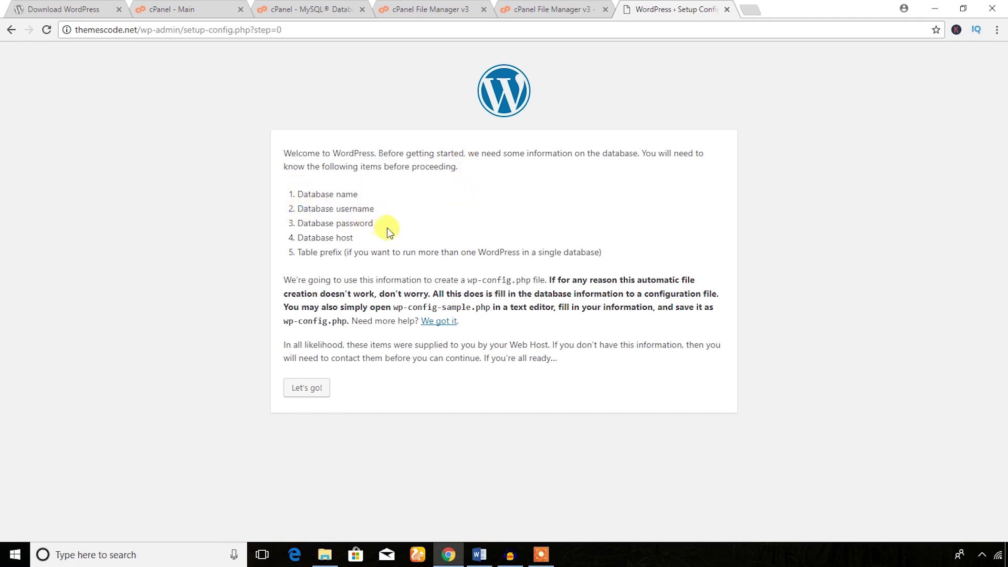
{"action": "left_click_drag", "start_coordinate": [386, 228], "coordinate": [293, 227]}
{"action": "left_click_drag", "start_coordinate": [354, 239], "coordinate": [297, 238]}
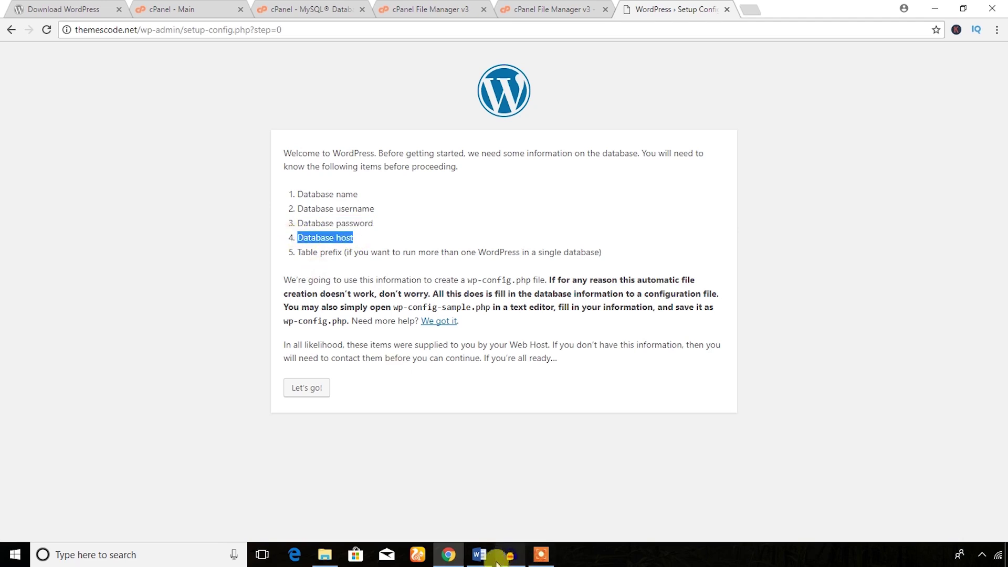
{"action": "left_click", "coordinate": [479, 556]}
{"action": "left_click_drag", "start_coordinate": [303, 345], "coordinate": [414, 412]}
{"action": "left_click", "coordinate": [480, 412]}
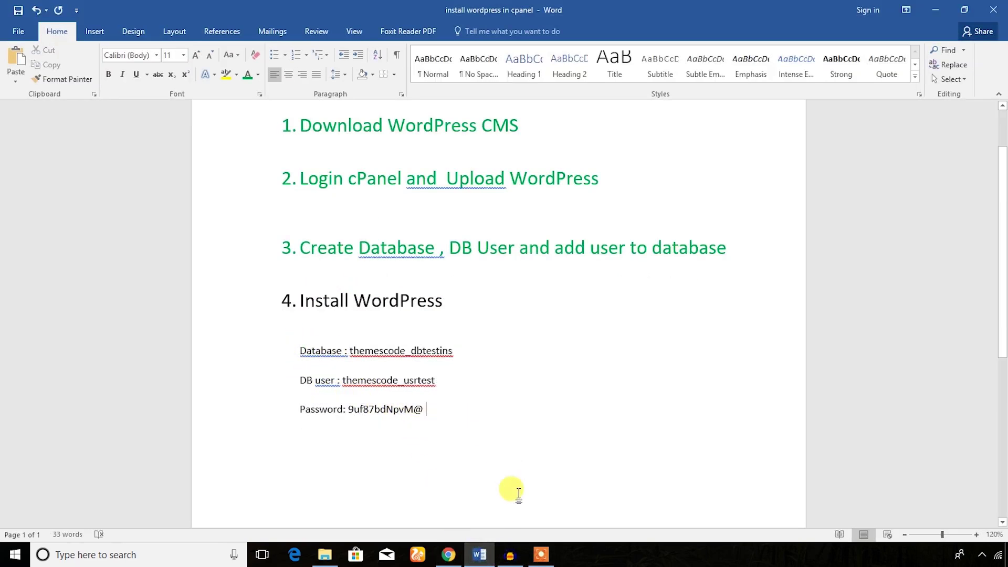
- Return to Chrome, proceed to the database connection form, and clear the default database name, username and password
{"action": "left_click", "coordinate": [448, 555]}
{"action": "left_click", "coordinate": [342, 403]}
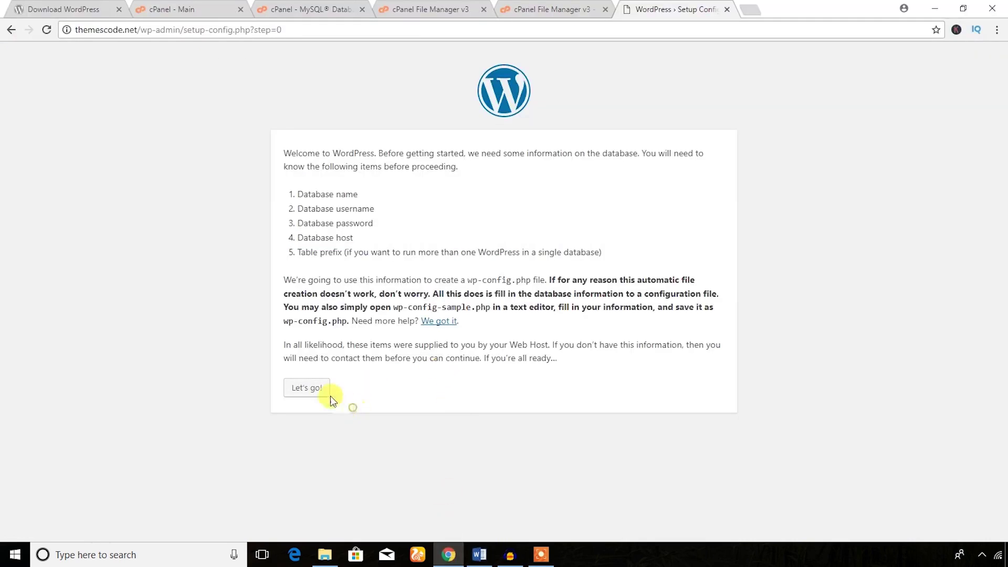
{"action": "left_click", "coordinate": [303, 388]}
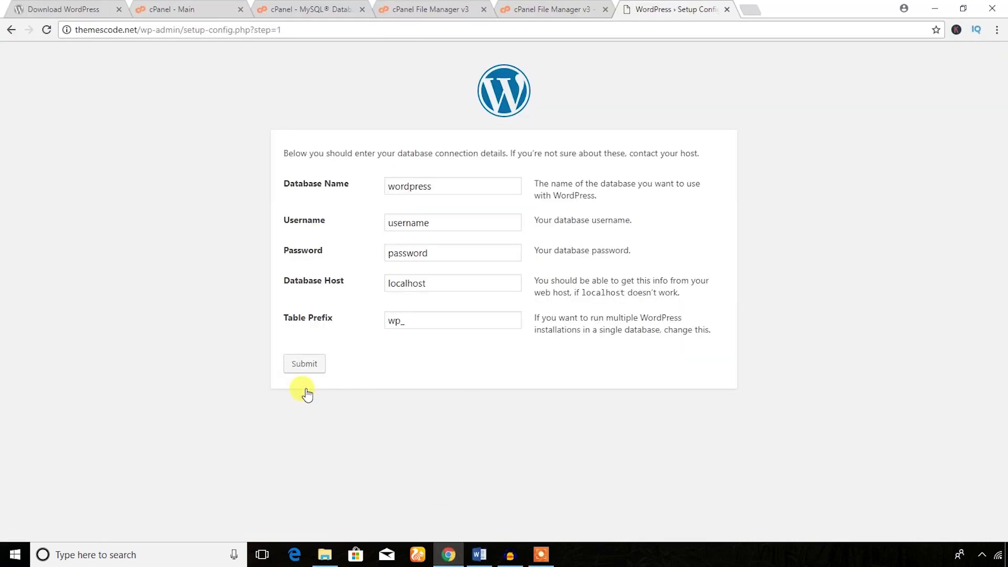
{"action": "double_click", "coordinate": [436, 187]}
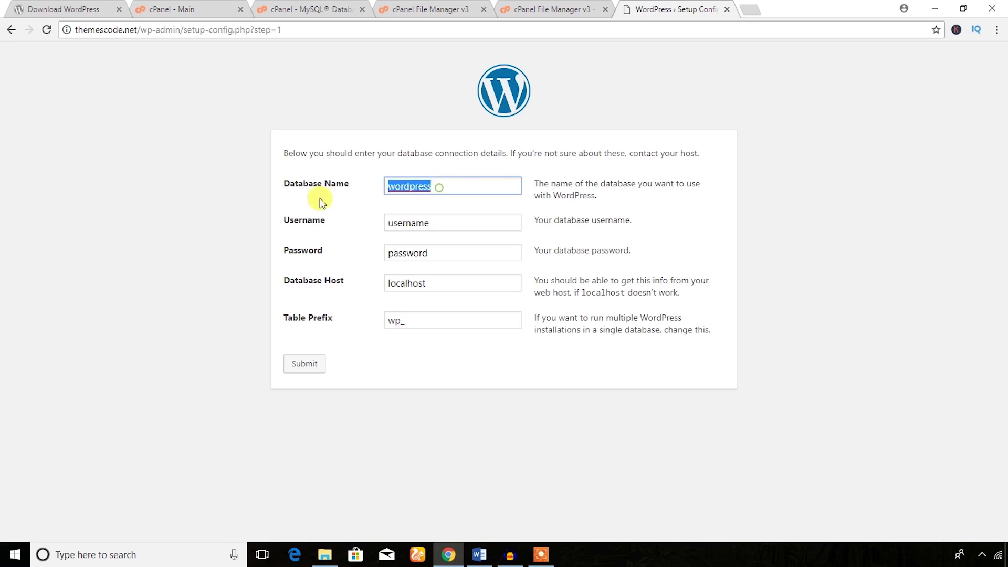
{"action": "key", "text": "BackSpace"}
{"action": "double_click", "coordinate": [441, 221]}
{"action": "key", "text": "BackSpace"}
{"action": "double_click", "coordinate": [443, 253]}
{"action": "key", "text": "BackSpace"}
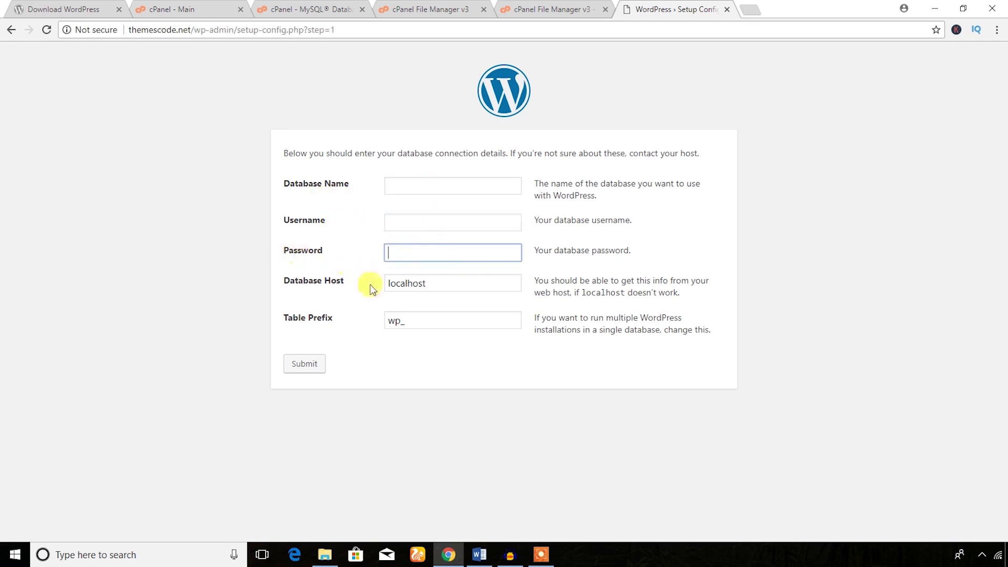
- Copy the database name themescode_dbtestins from the Word notes into the Database Name field of the WordPress setup in Chrome
{"action": "left_click", "coordinate": [479, 554]}
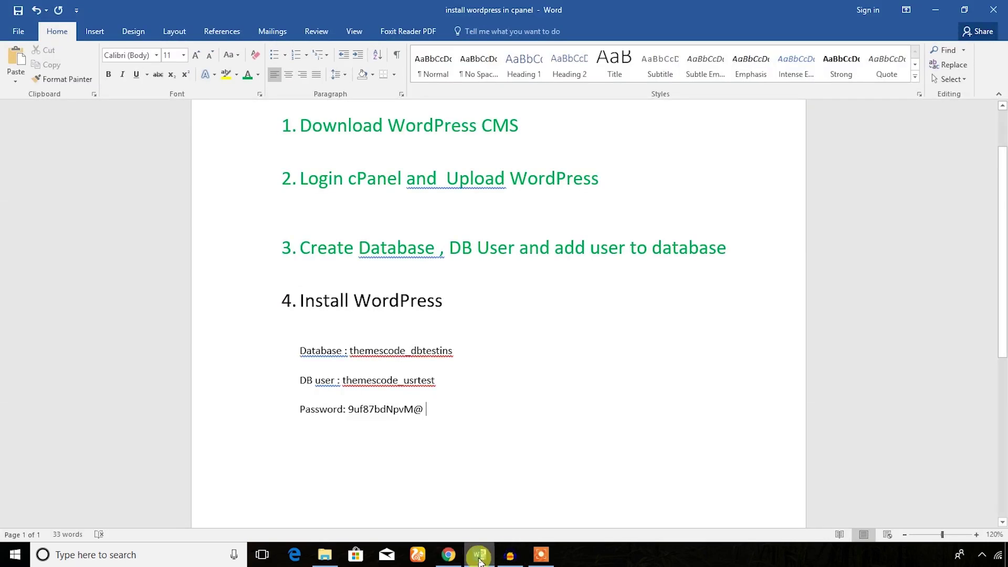
{"action": "double_click", "coordinate": [450, 350]}
{"action": "key", "text": "ctrl+c"}
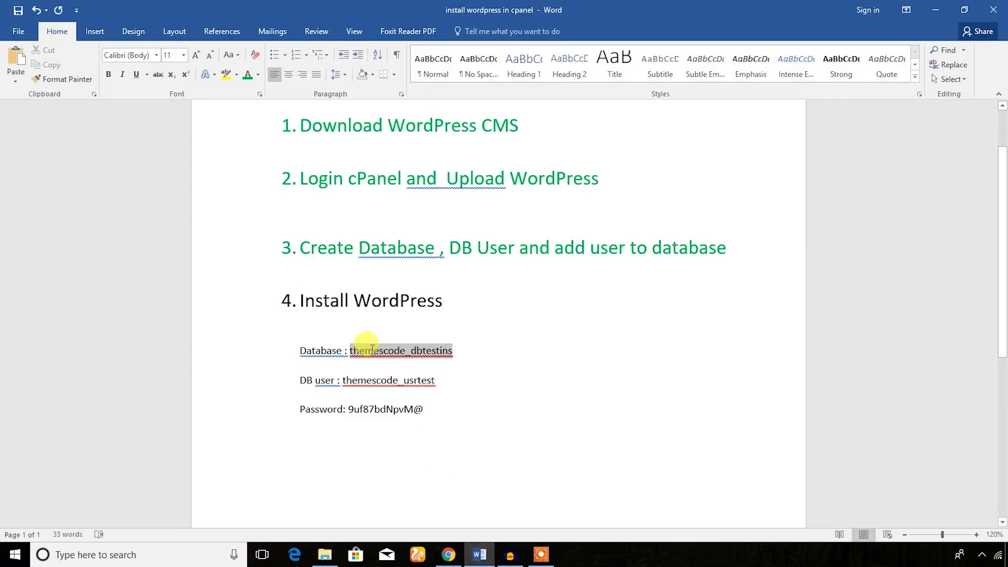
{"action": "left_click", "coordinate": [448, 554]}
{"action": "left_click", "coordinate": [399, 188]}
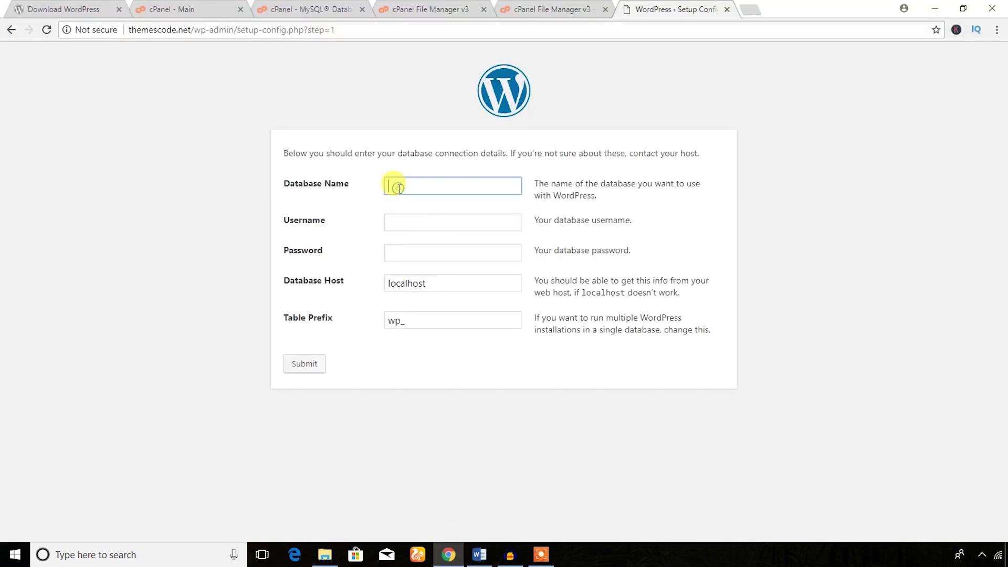
{"action": "key", "text": "ctrl+v"}
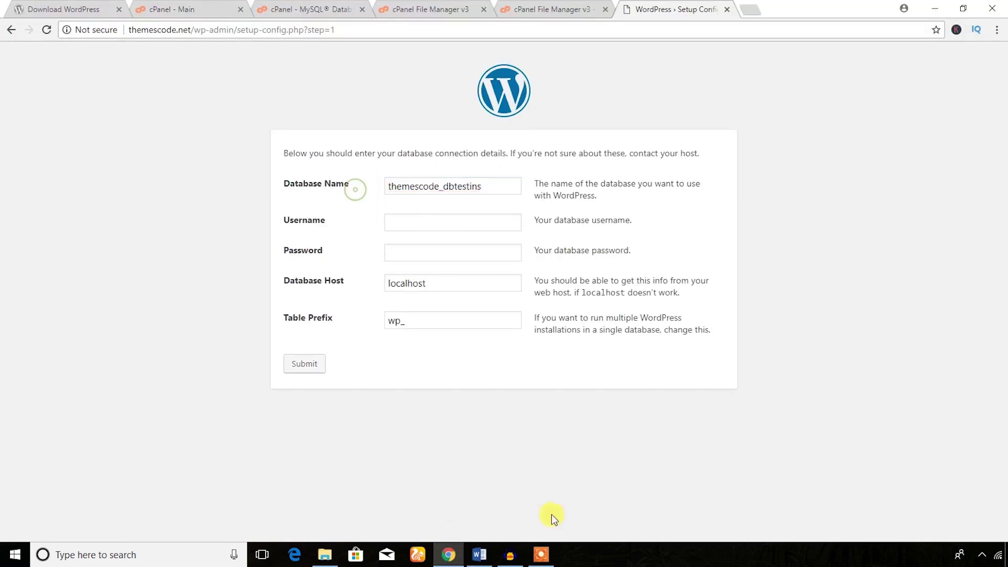
- Copy the database user themescode_usrtest from the Word notes into the Username field of the WordPress setup in Chrome
{"action": "left_click", "coordinate": [482, 556]}
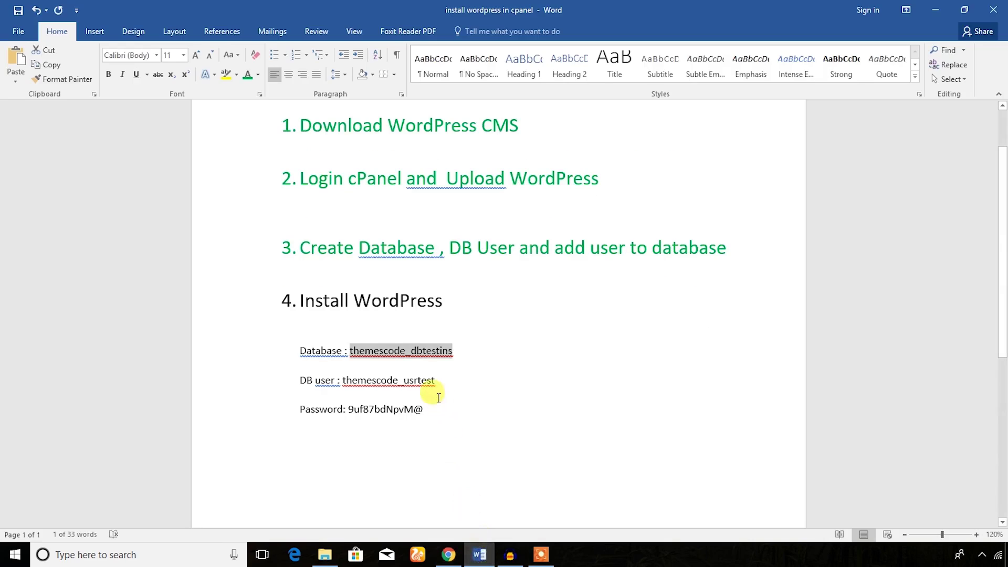
{"action": "left_click_drag", "start_coordinate": [437, 380], "coordinate": [351, 380]}
{"action": "key", "text": "ctrl+c"}
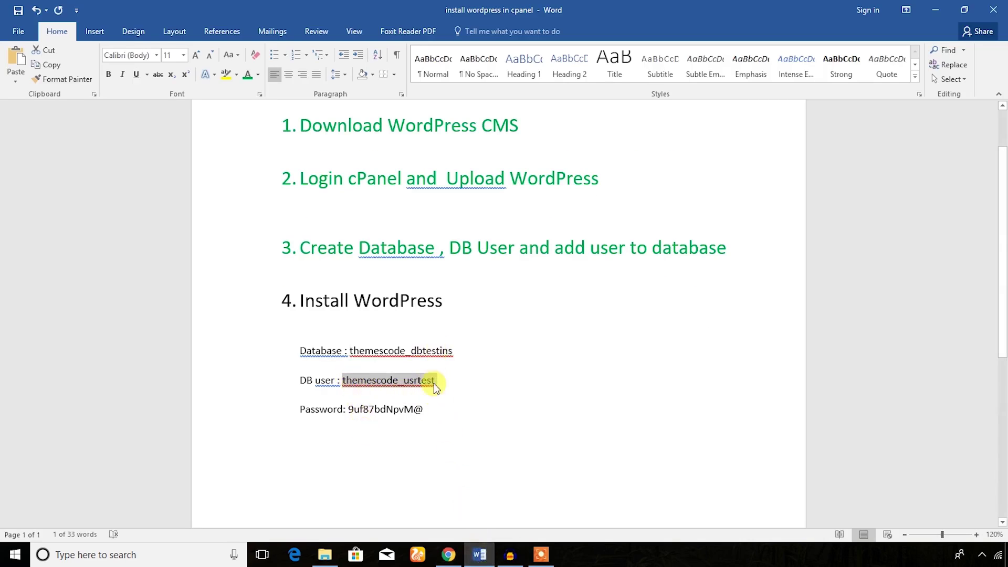
{"action": "left_click", "coordinate": [448, 555]}
{"action": "left_click", "coordinate": [399, 225]}
{"action": "key", "text": "ctrl+v"}
{"action": "left_click", "coordinate": [365, 230]}
- Copy the database password from the Word notes into the Password field of the WordPress setup in Chrome
{"action": "left_click", "coordinate": [479, 555]}
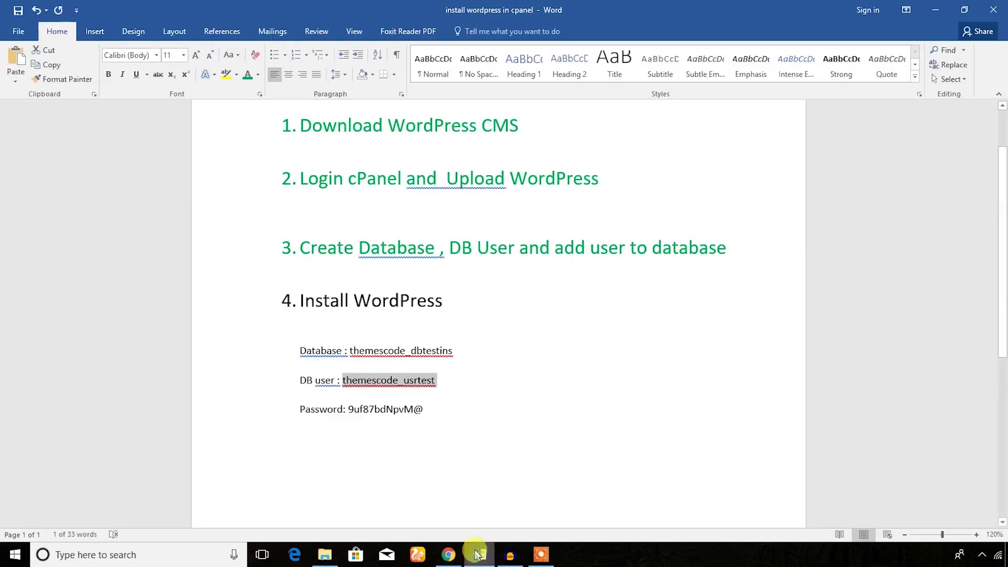
{"action": "double_click", "coordinate": [420, 411]}
{"action": "key", "text": "ctrl+c"}
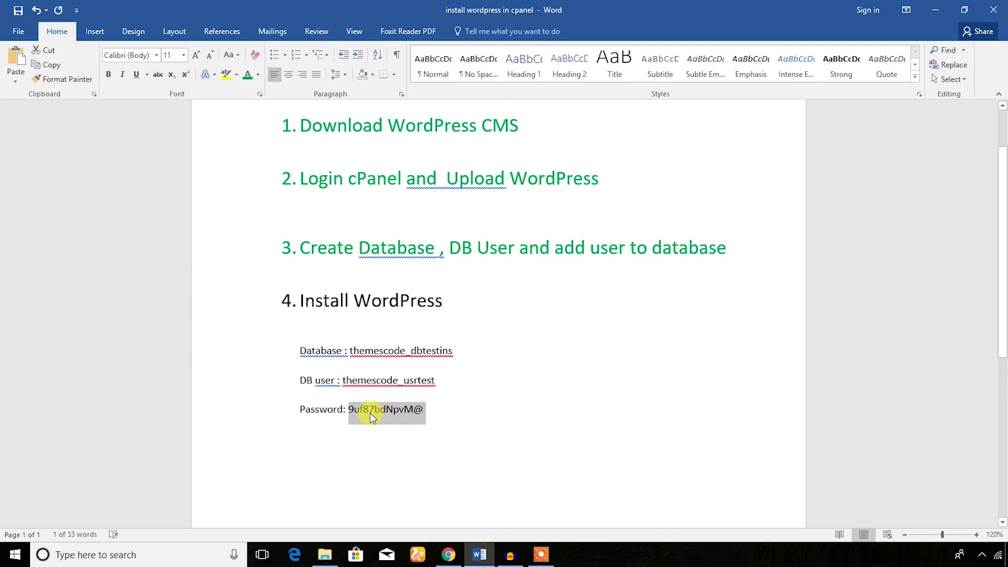
{"action": "left_click", "coordinate": [449, 554]}
{"action": "left_click", "coordinate": [391, 254]}
{"action": "key", "text": "ctrl+v"}
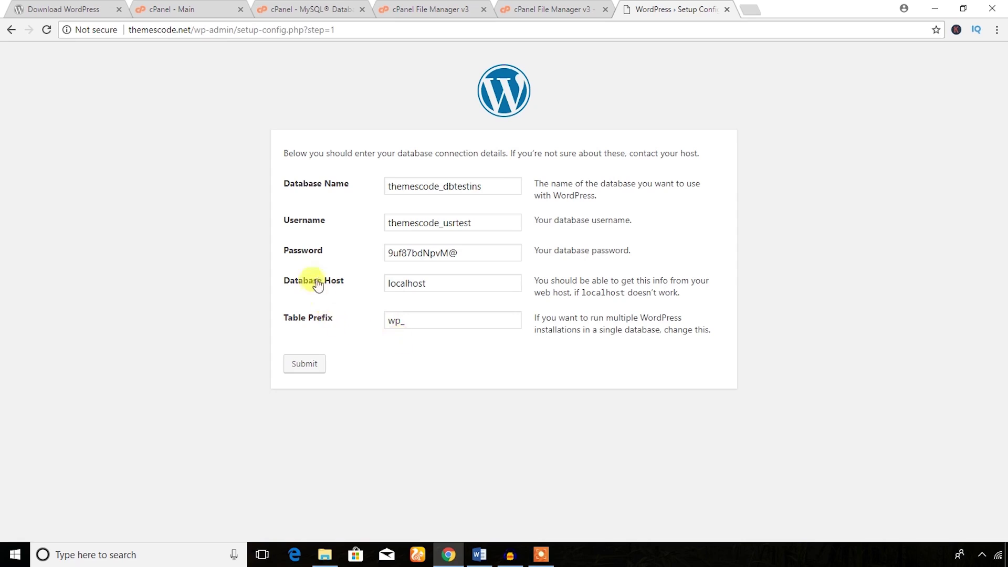
- Set the database table prefix to wp_yft_
{"action": "left_click", "coordinate": [413, 322]}
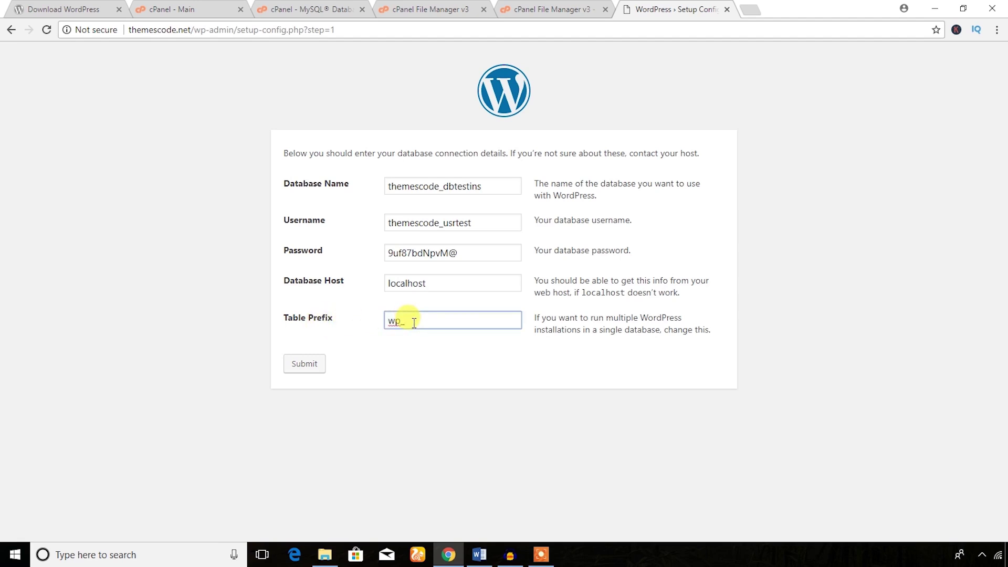
{"action": "left_click_drag", "start_coordinate": [413, 322], "coordinate": [383, 324]}
{"action": "left_click", "coordinate": [391, 361]}
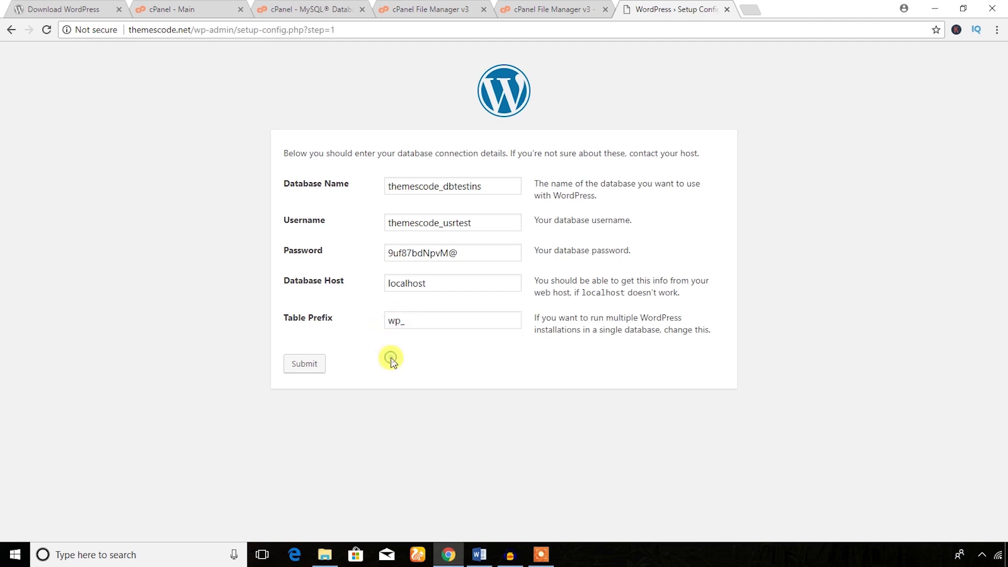
{"action": "left_click", "coordinate": [410, 323]}
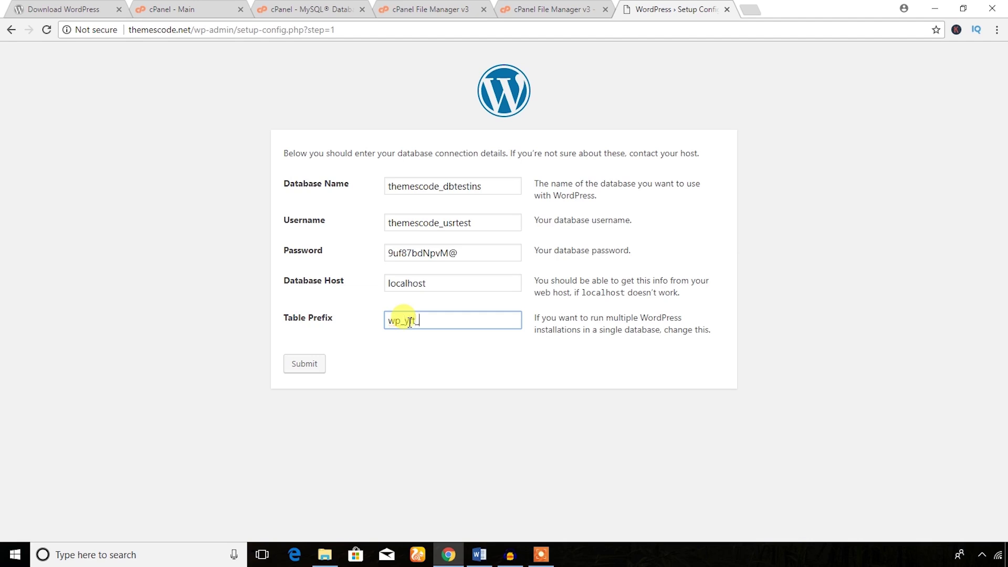
{"action": "left_click", "coordinate": [403, 341]}
{"action": "left_click_drag", "start_coordinate": [417, 320], "coordinate": [411, 320]}
{"action": "left_click", "coordinate": [409, 337]}
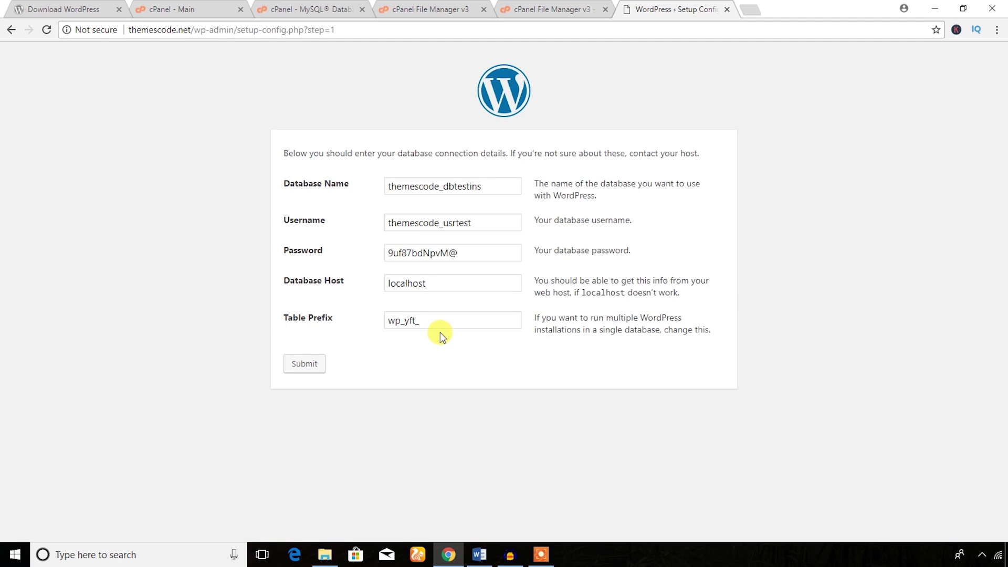
- Submit the database connection details and run the installation
{"action": "left_click", "coordinate": [306, 363]}
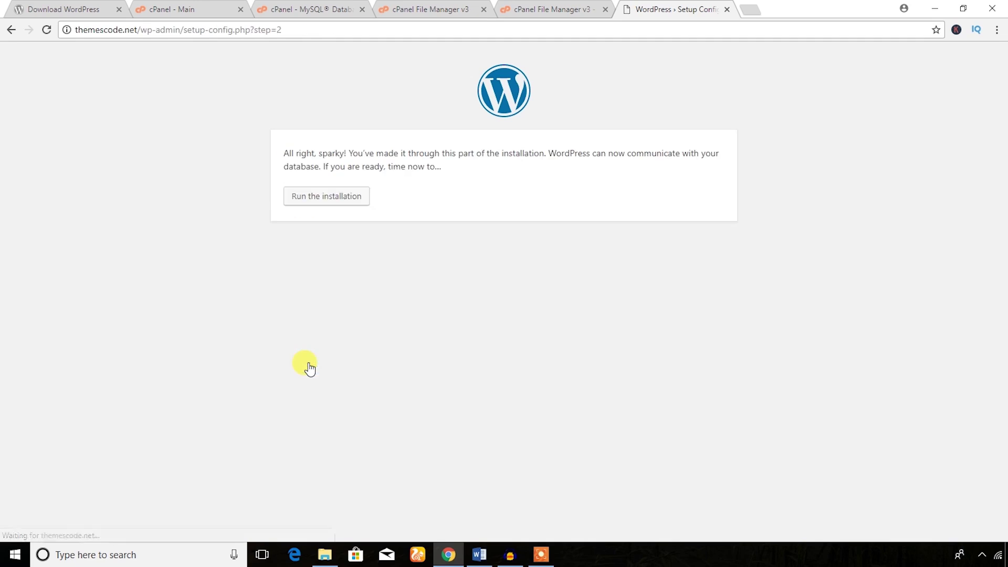
{"action": "left_click_drag", "start_coordinate": [285, 153], "coordinate": [352, 155]}
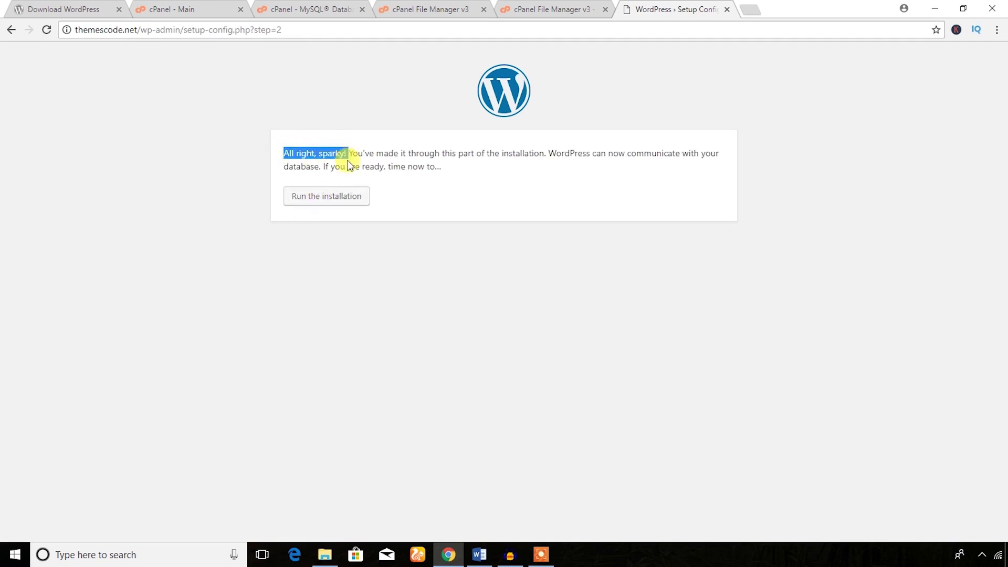
{"action": "left_click", "coordinate": [324, 200]}
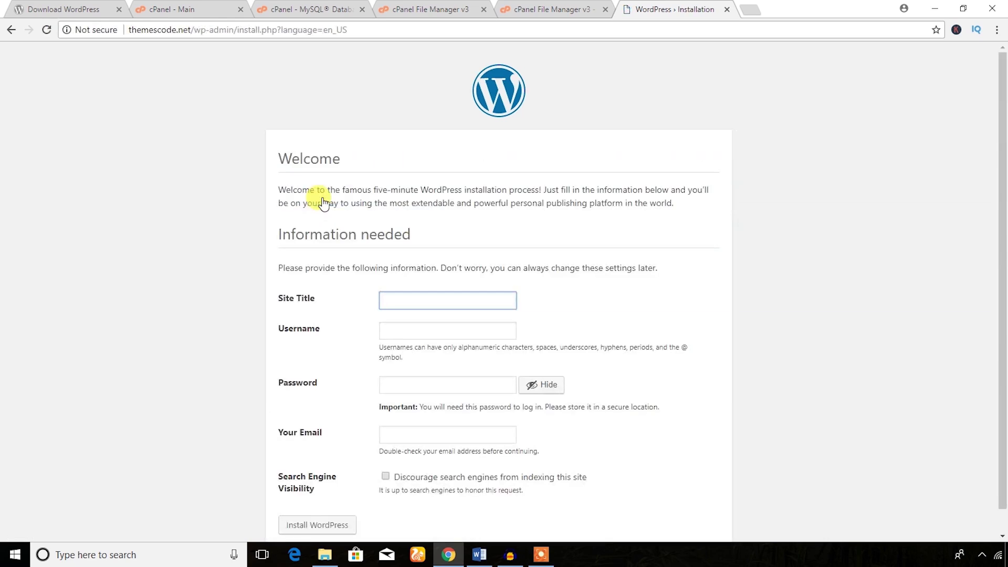
- Fill in the site title "My Test site", the administrator username and the administrator's email, keeping the suggested password
{"action": "scroll", "coordinate": [322, 198], "scroll_direction": "down", "scroll_amount": 1}
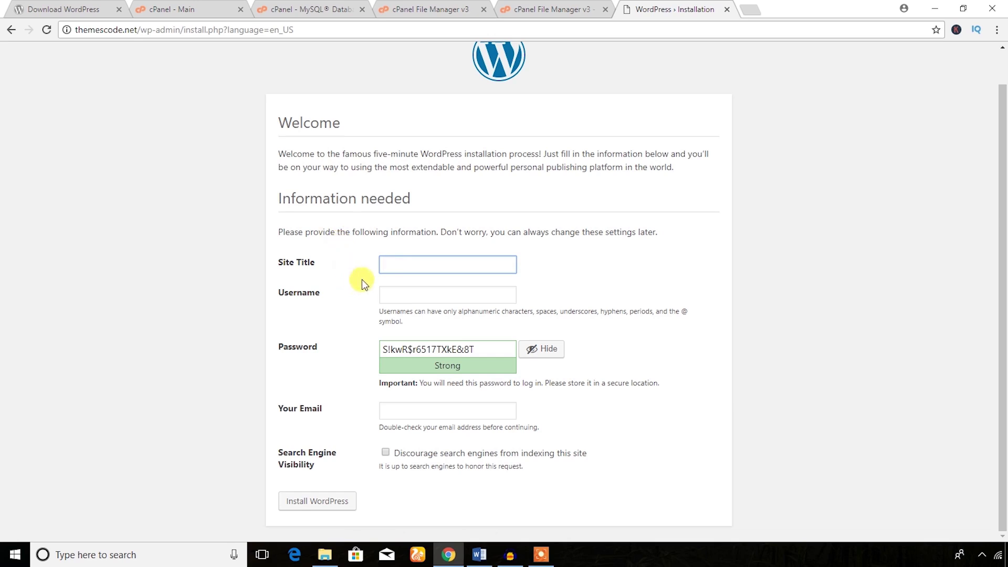
{"action": "type", "text": "My Test site"}
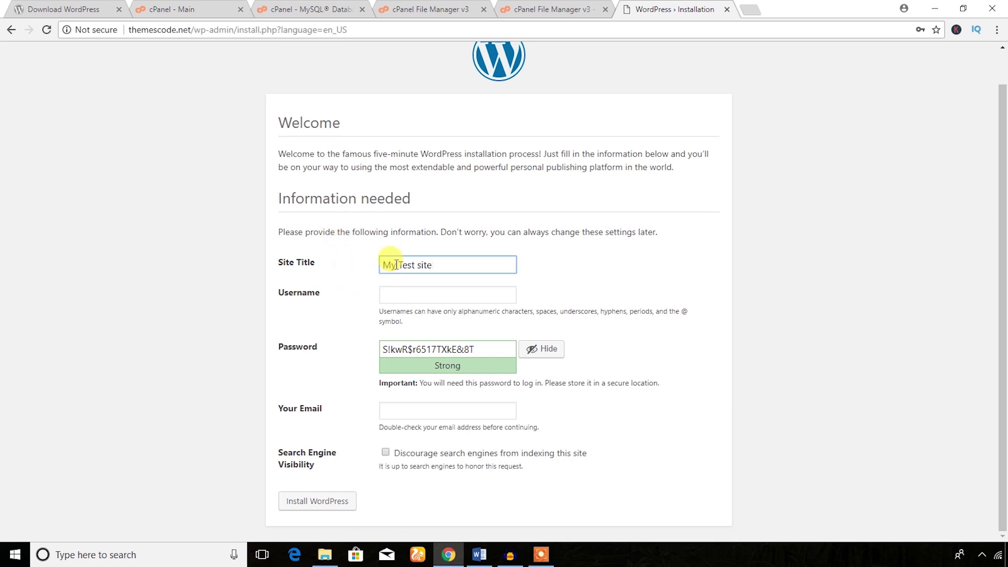
{"action": "left_click", "coordinate": [355, 277]}
{"action": "left_click", "coordinate": [388, 289]}
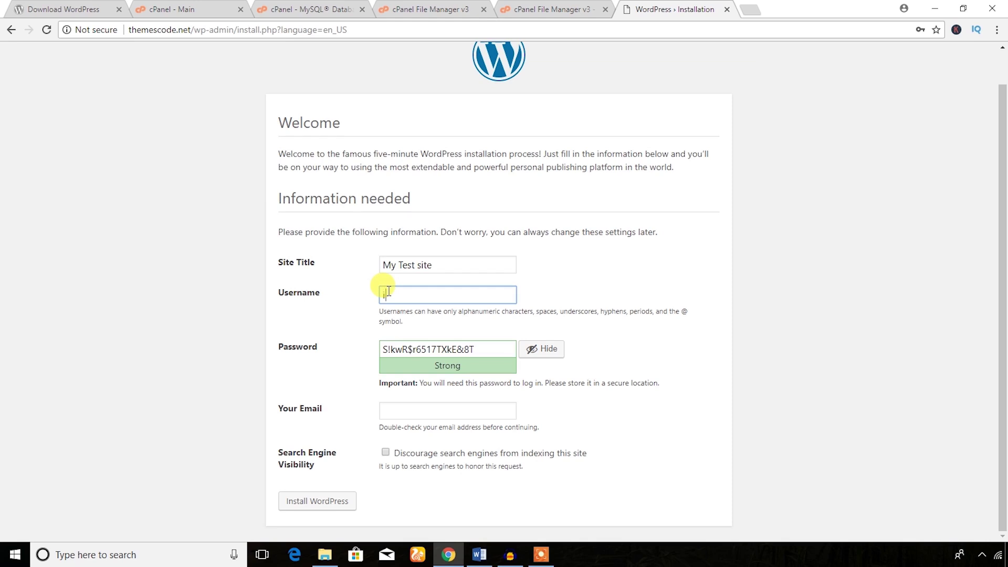
{"action": "type", "text": "ranemu-test"}
{"action": "left_click", "coordinate": [333, 305]}
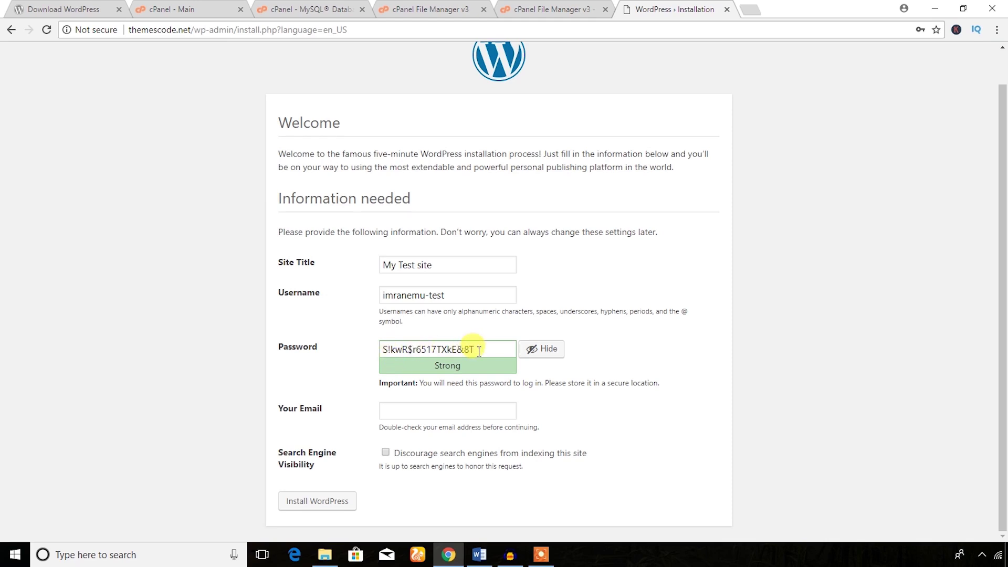
{"action": "left_click", "coordinate": [400, 408]}
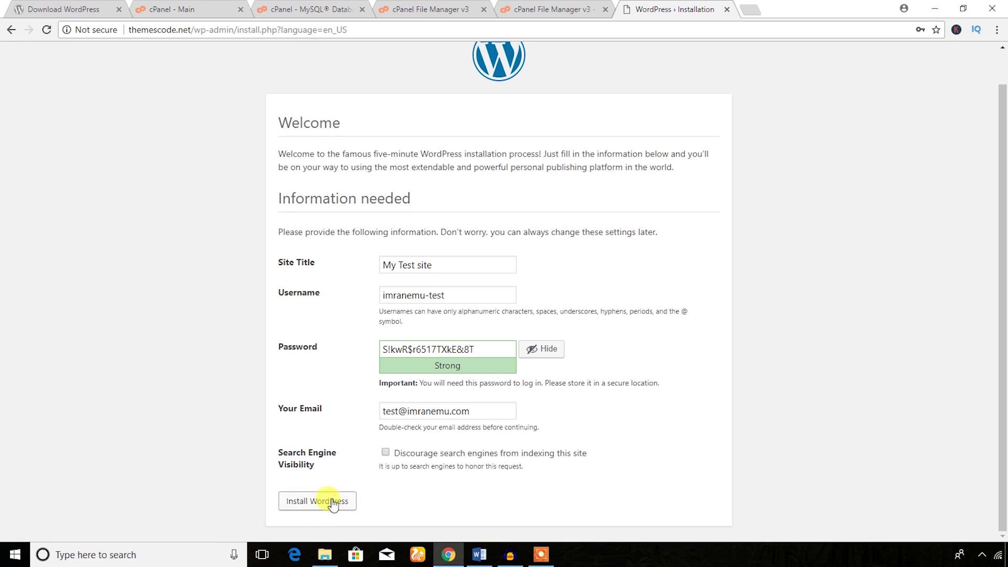
- Record the administrator username and password under "Dashboard Access" in the Word notes, and return to Chrome
{"action": "left_click_drag", "start_coordinate": [447, 295], "coordinate": [386, 298]}
{"action": "key", "text": "ctrl+c"}
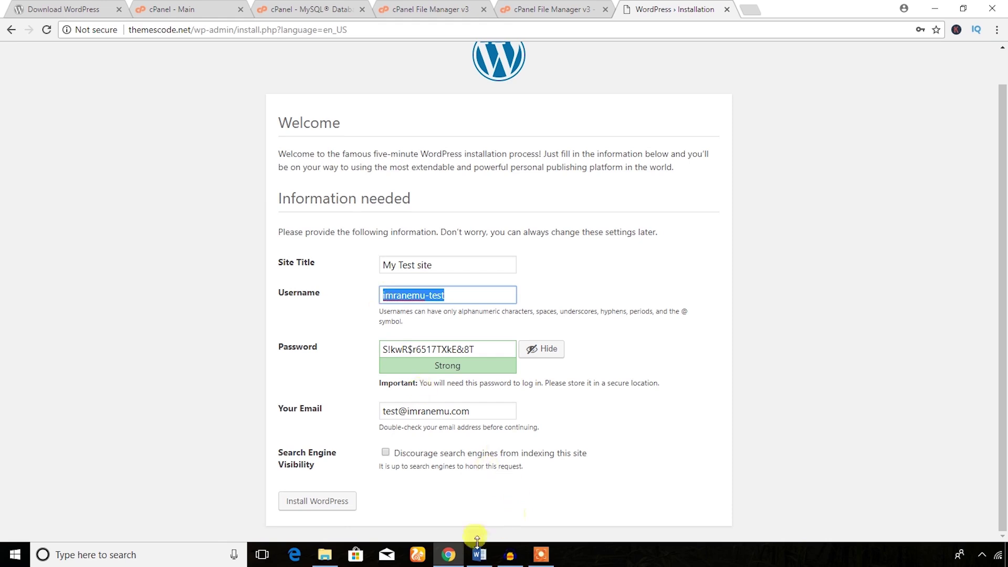
{"action": "left_click", "coordinate": [479, 555]}
{"action": "scroll", "coordinate": [390, 420], "scroll_direction": "down", "scroll_amount": 5}
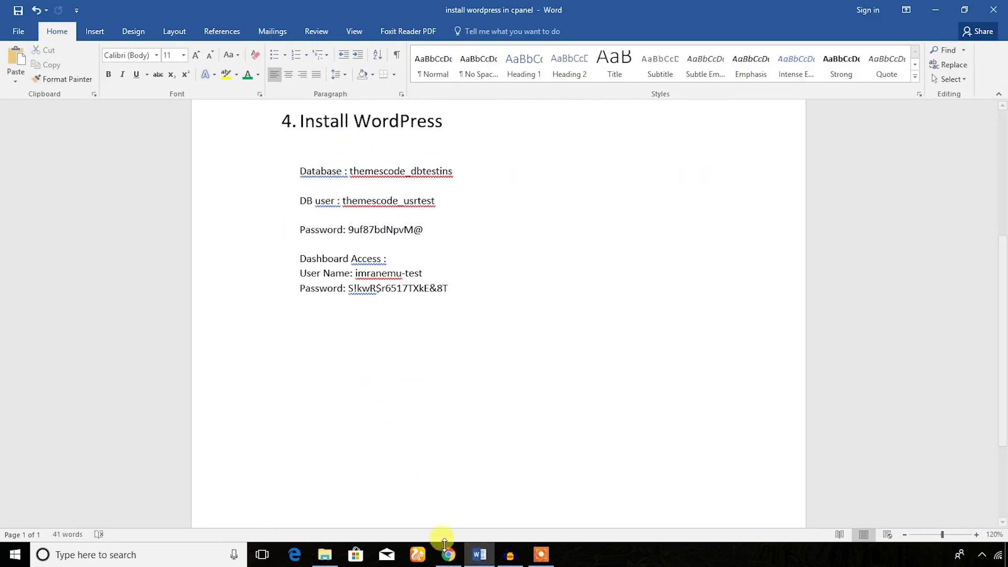
{"action": "left_click", "coordinate": [448, 555]}
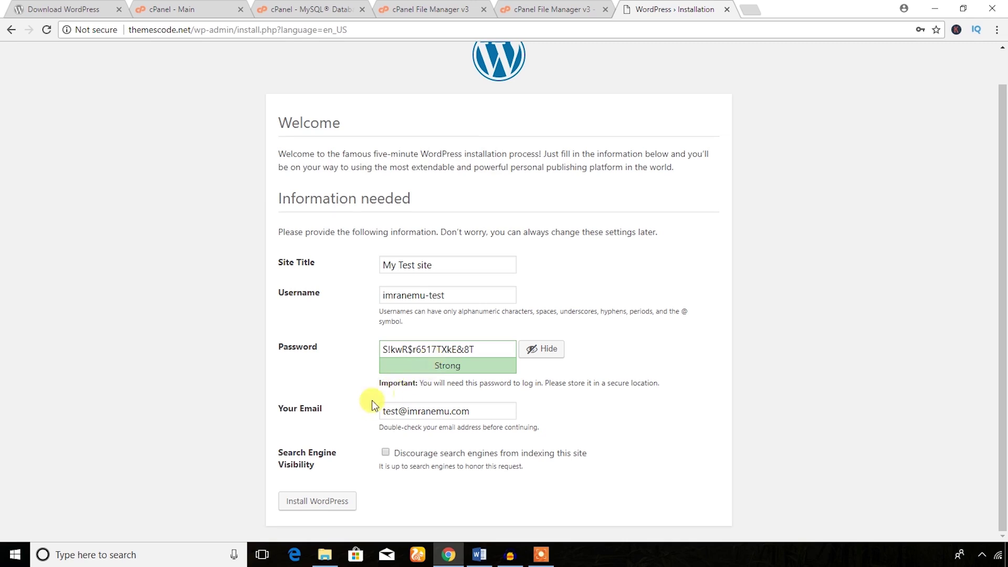
- Install WordPress with the entered site details, declining to save the password in the browser, and proceed to the login page
{"action": "left_click", "coordinate": [320, 503]}
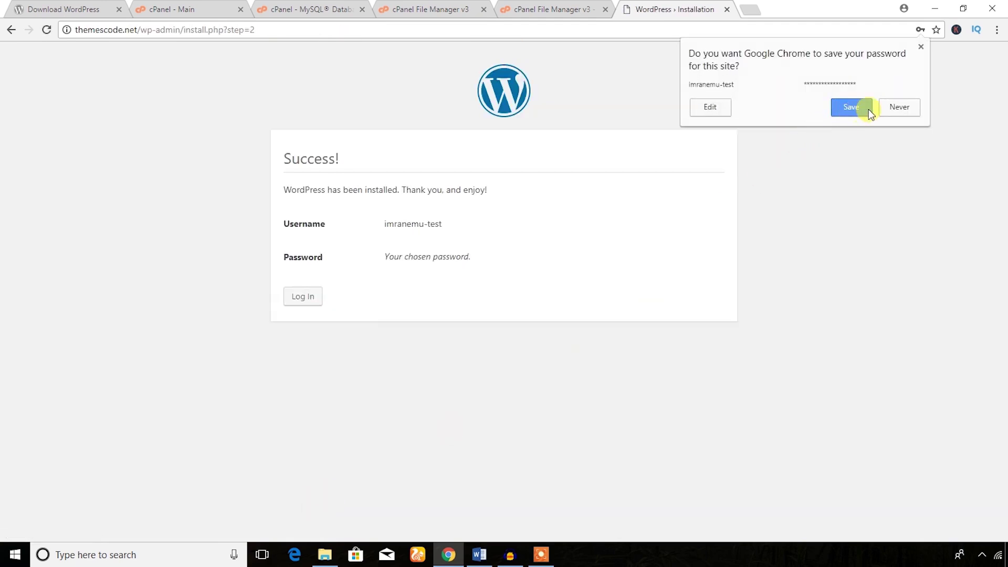
{"action": "left_click", "coordinate": [897, 108]}
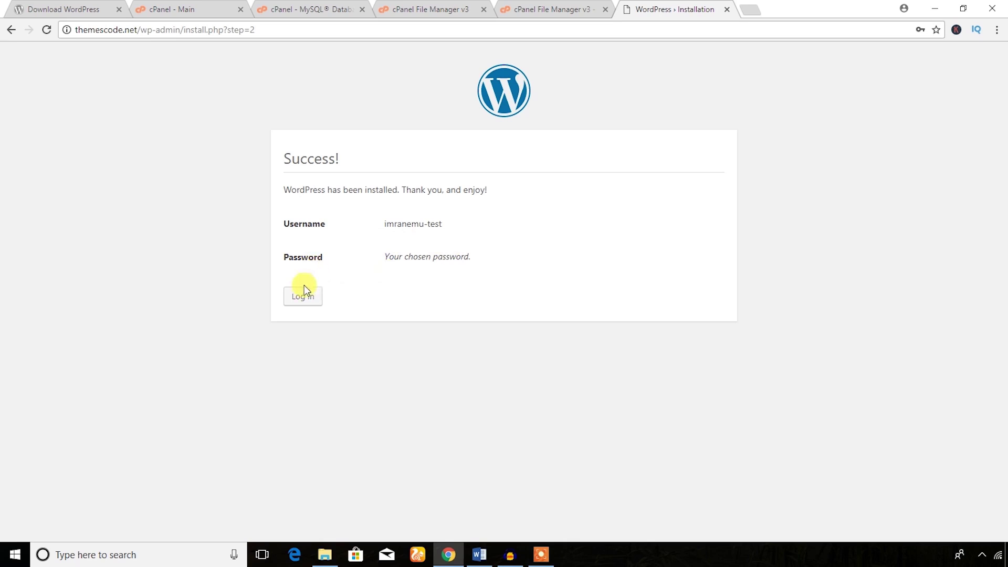
{"action": "left_click", "coordinate": [266, 160]}
{"action": "left_click", "coordinate": [307, 302]}
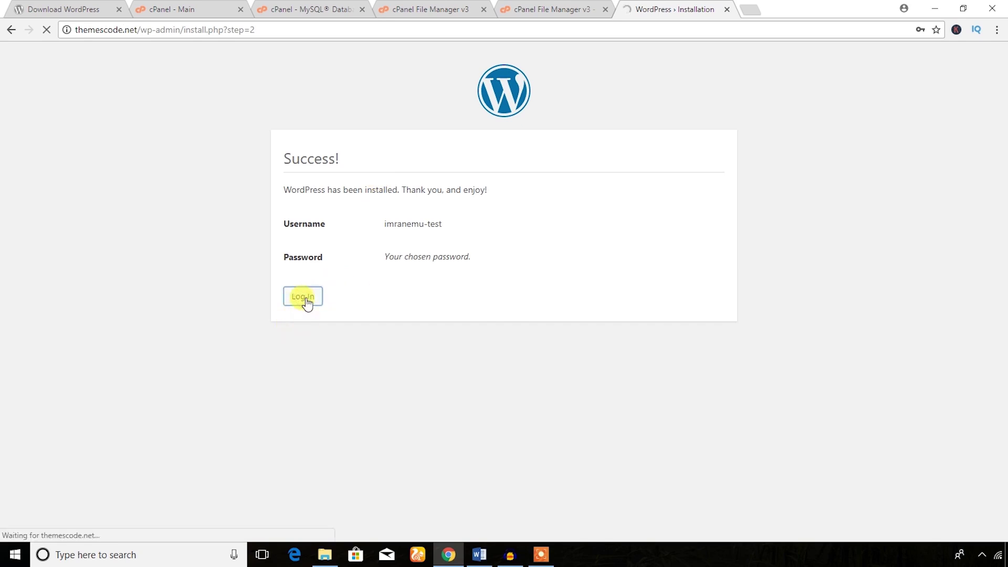
- Switch to the Word notes and add two blank lines above the Dashboard Access section
{"action": "left_click", "coordinate": [492, 561]}
{"action": "left_click", "coordinate": [375, 245]}
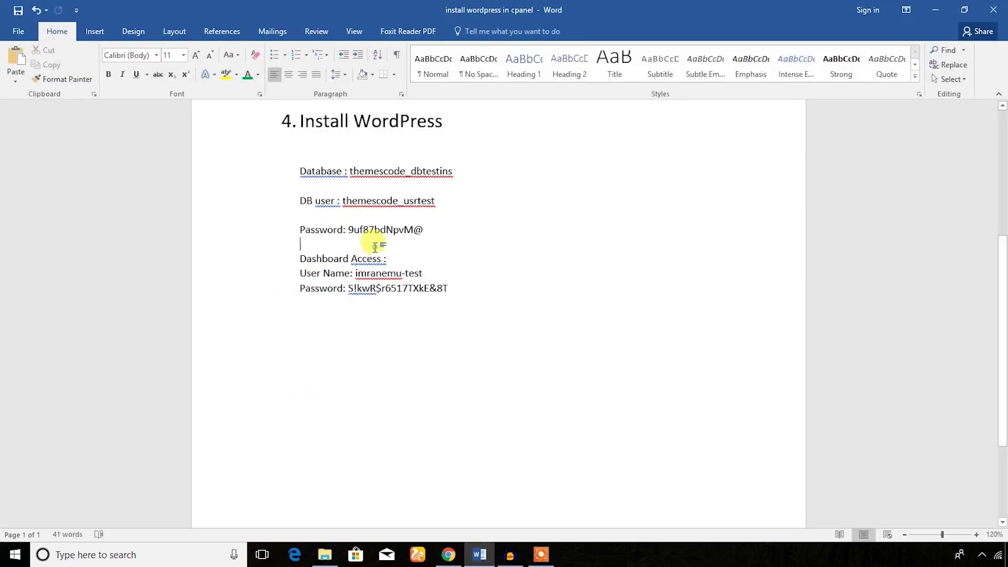
{"action": "key", "text": "Return"}
{"action": "key", "text": "Return"}
{"action": "key", "text": "Up"}
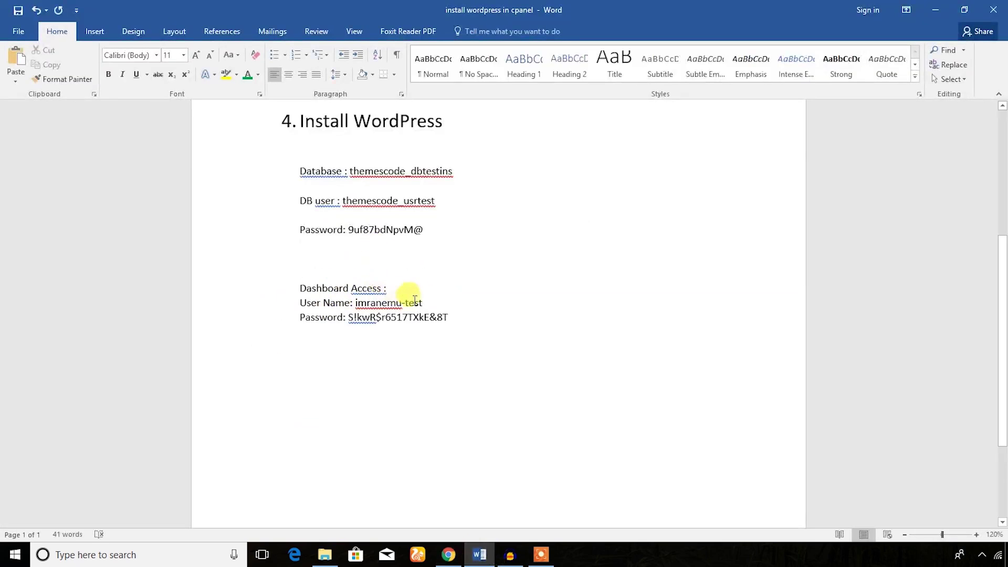
- Copy the dashboard username from the Word notes into the username field of the WordPress login form in Chrome
{"action": "left_click_drag", "start_coordinate": [422, 302], "coordinate": [355, 304]}
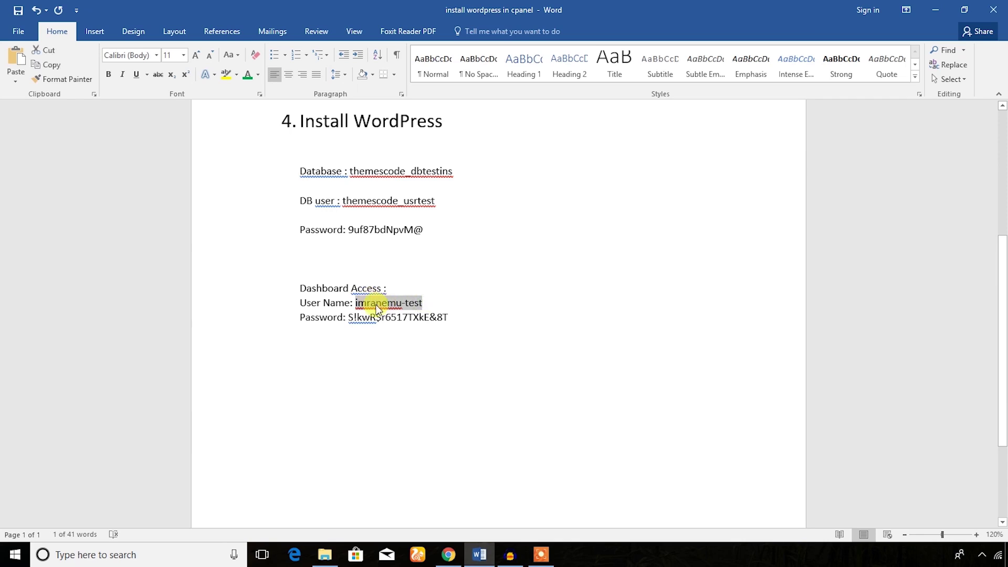
{"action": "left_click", "coordinate": [447, 553]}
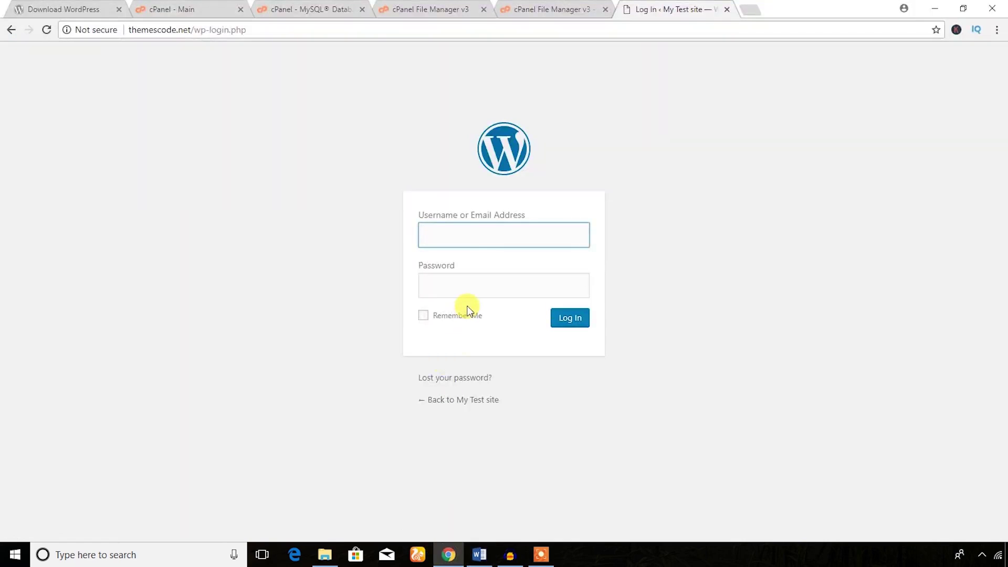
{"action": "key", "text": "ctrl+v"}
{"action": "left_click", "coordinate": [443, 277]}
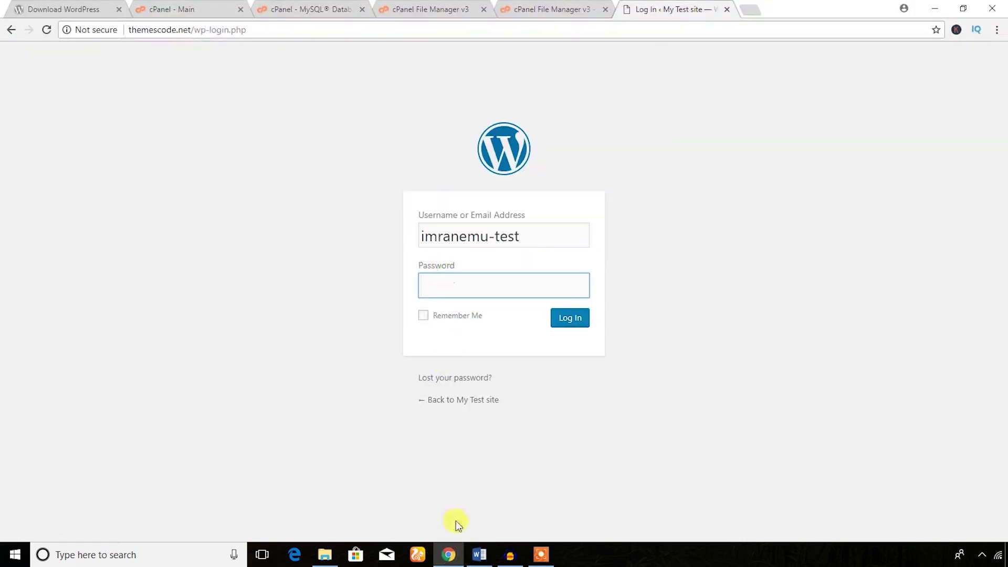
- Copy the dashboard password from the Word notes into the login form's Password field and log in to WordPress
{"action": "left_click", "coordinate": [482, 555]}
{"action": "left_click", "coordinate": [451, 315]}
{"action": "left_click_drag", "start_coordinate": [451, 315], "coordinate": [349, 324]}
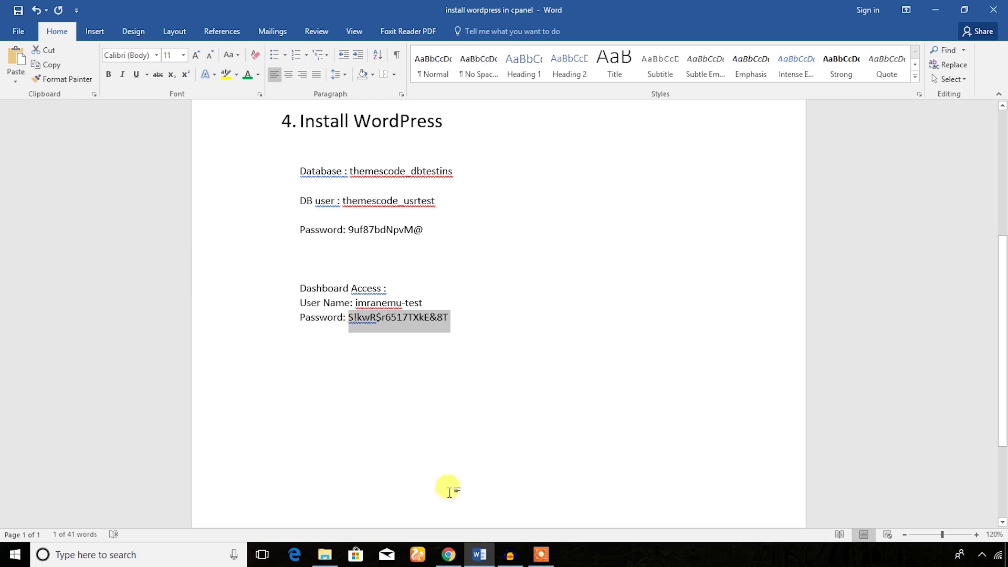
{"action": "left_click", "coordinate": [448, 555]}
{"action": "key", "text": "ctrl+v"}
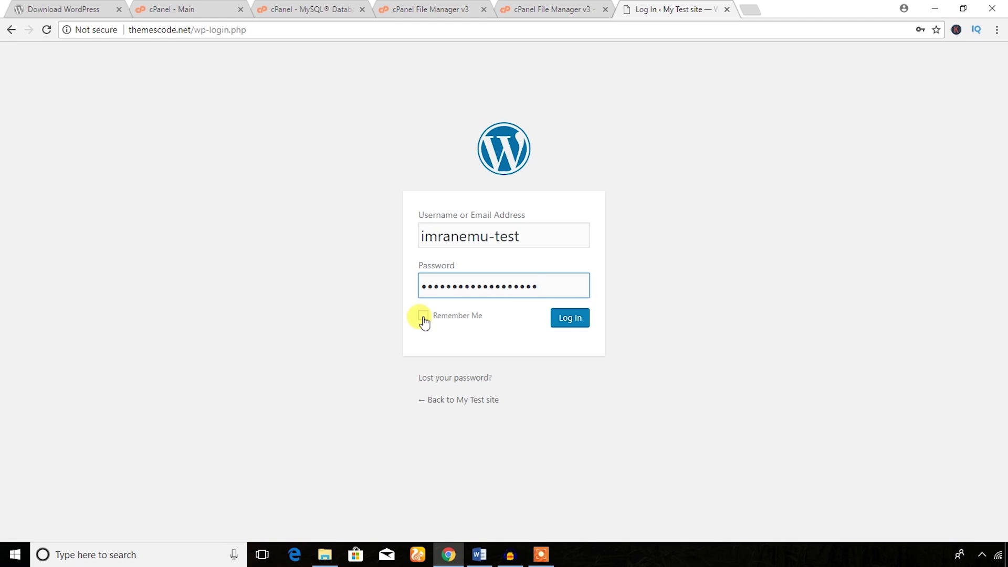
{"action": "left_click", "coordinate": [570, 320]}
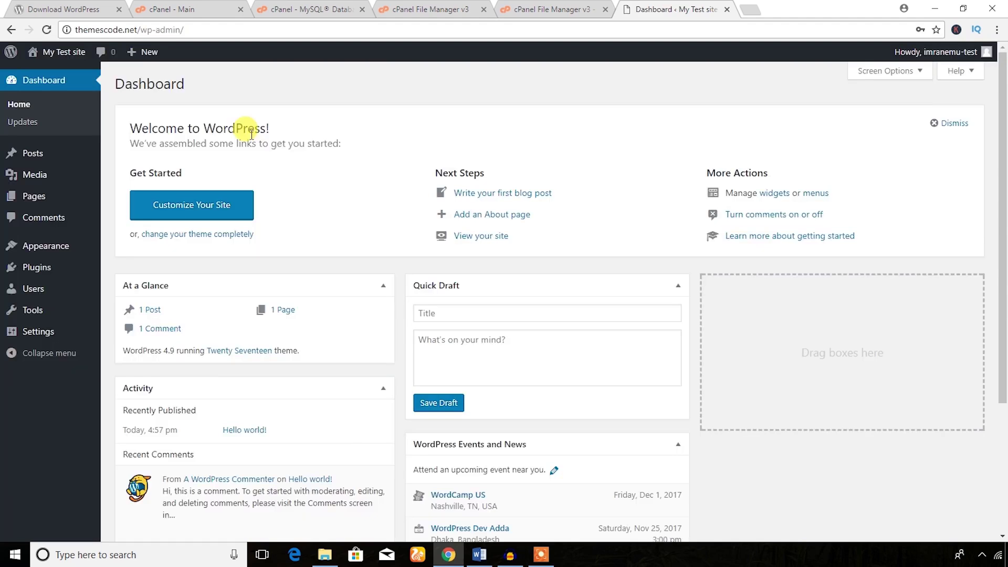
- Open the front end of My Test site in a new browser tab from the WordPress dashboard and view it
{"action": "left_click", "coordinate": [264, 94]}
{"action": "mouse_move", "coordinate": [58, 52]}
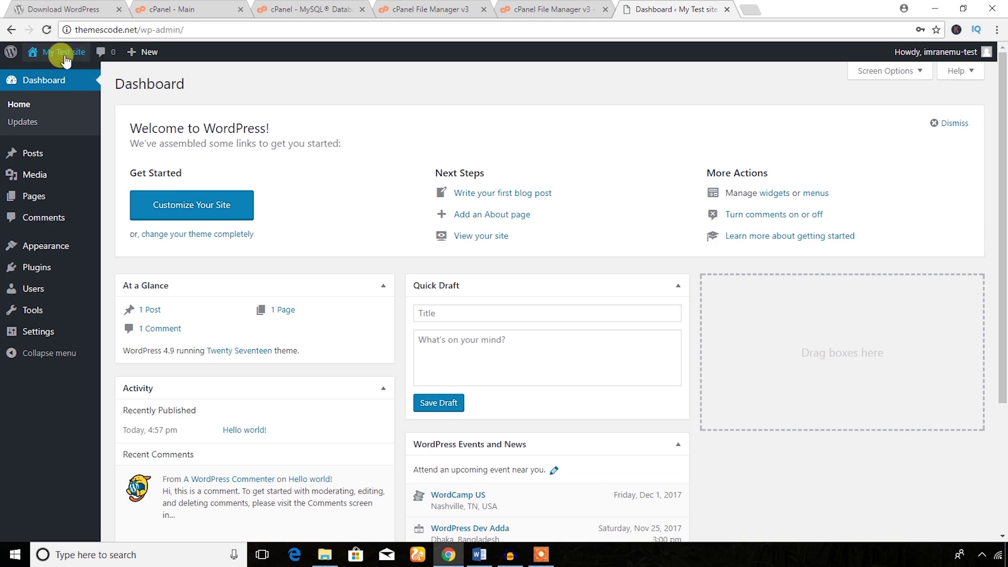
{"action": "right_click", "coordinate": [49, 76]}
{"action": "left_click", "coordinate": [65, 76]}
{"action": "key", "text": "ctrl+Tab"}
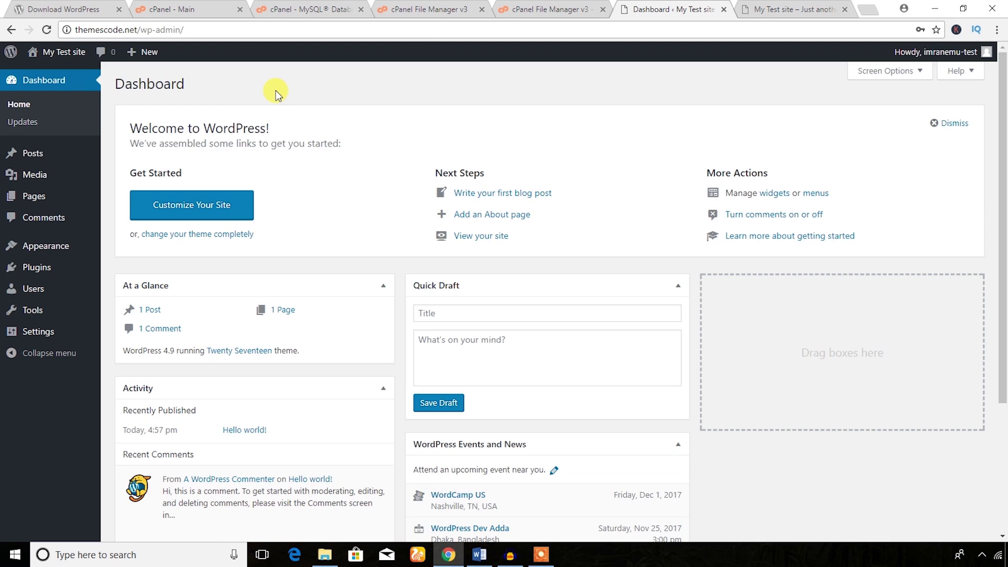
- Look over the cPanel main page and switch back to the installation notes in Word
{"action": "left_click", "coordinate": [195, 11]}
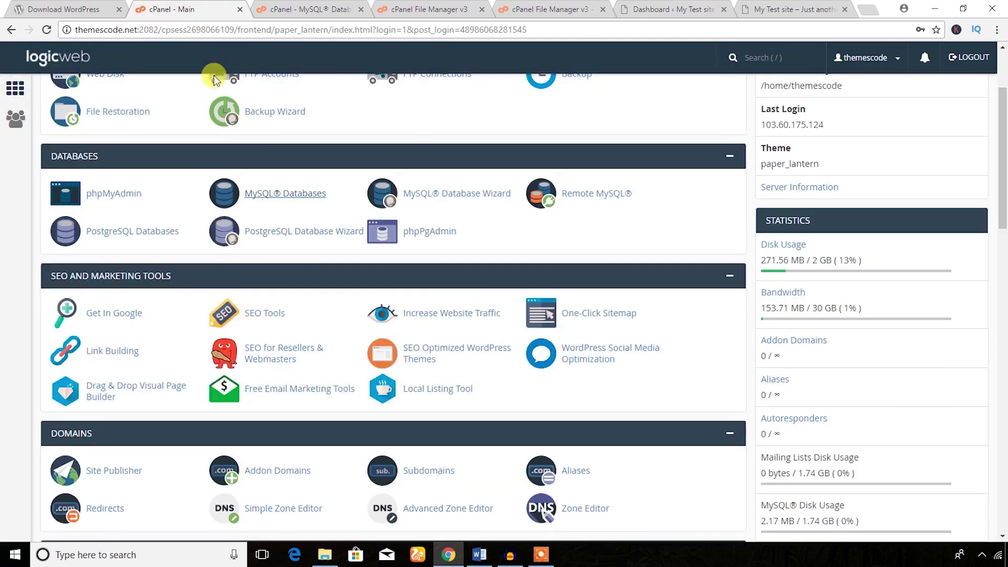
{"action": "scroll", "coordinate": [268, 177], "scroll_direction": "up", "scroll_amount": 3}
{"action": "left_click", "coordinate": [479, 555]}
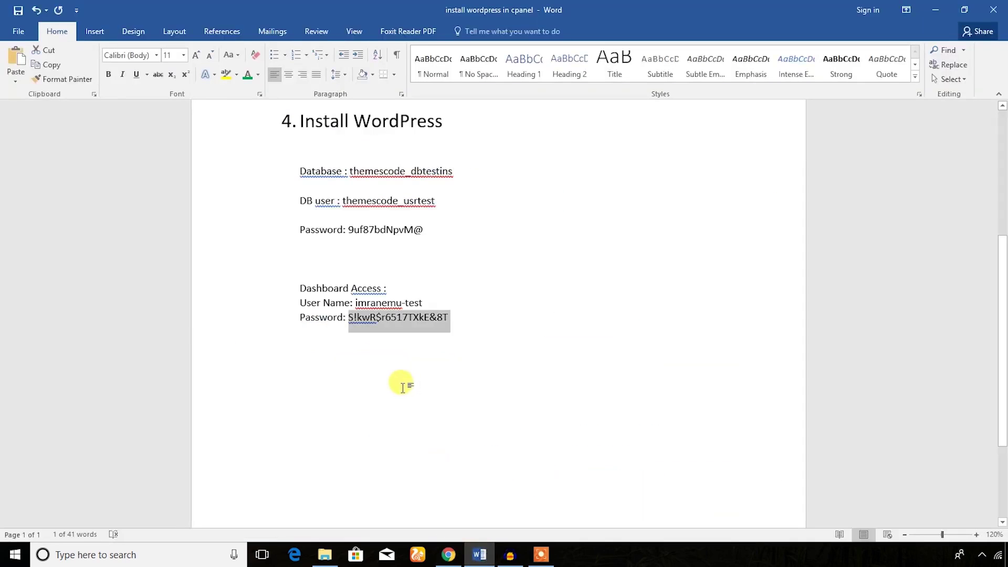
- Colour the "Install WordPress" heading text in step 4 of the notes green, matching the completed steps above it
{"action": "scroll", "coordinate": [396, 381], "scroll_direction": "up", "scroll_amount": 3}
{"action": "scroll", "coordinate": [396, 378], "scroll_direction": "up", "scroll_amount": 2}
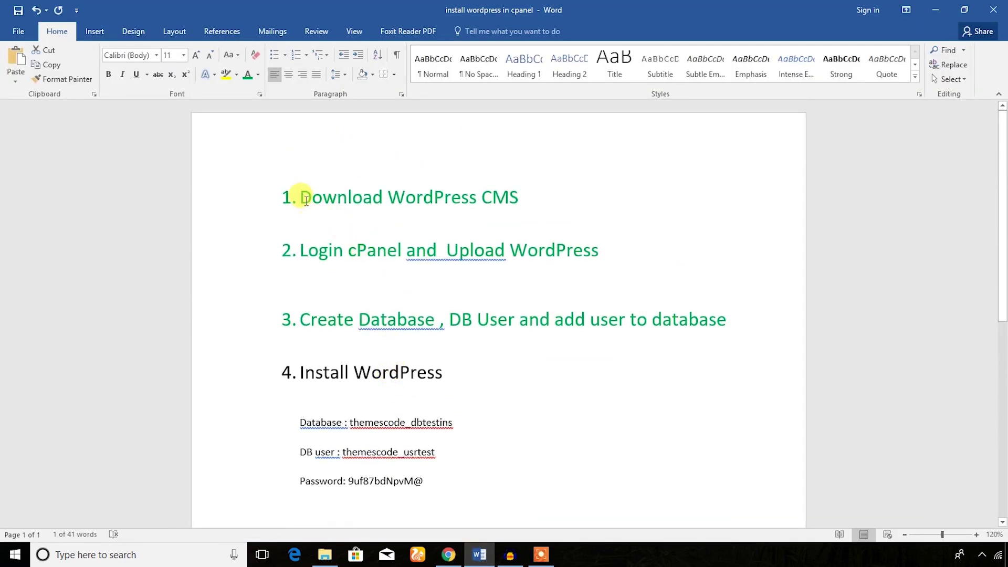
{"action": "left_click", "coordinate": [395, 272]}
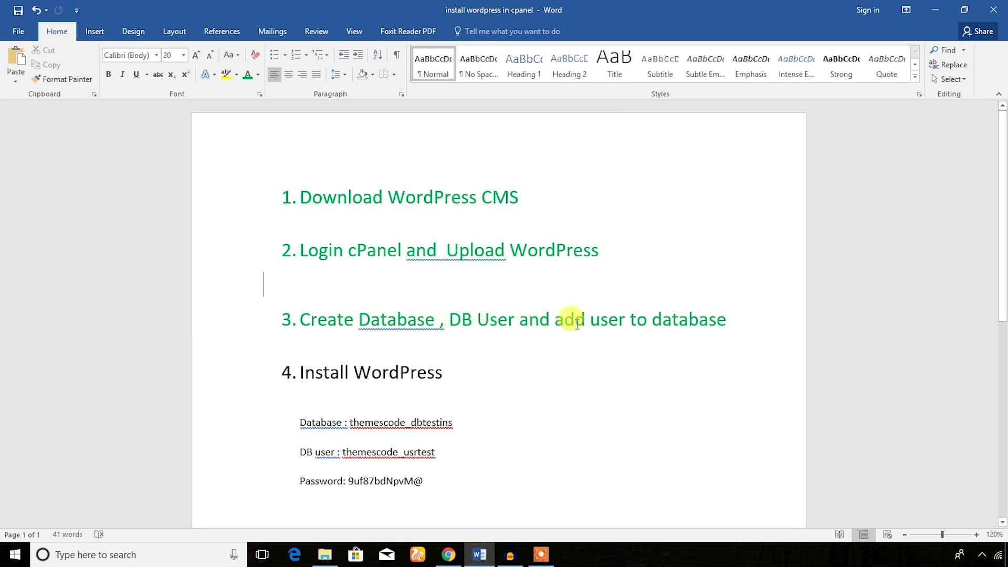
{"action": "left_click_drag", "start_coordinate": [731, 320], "coordinate": [418, 364]}
{"action": "scroll", "coordinate": [418, 365], "scroll_direction": "down", "scroll_amount": 5}
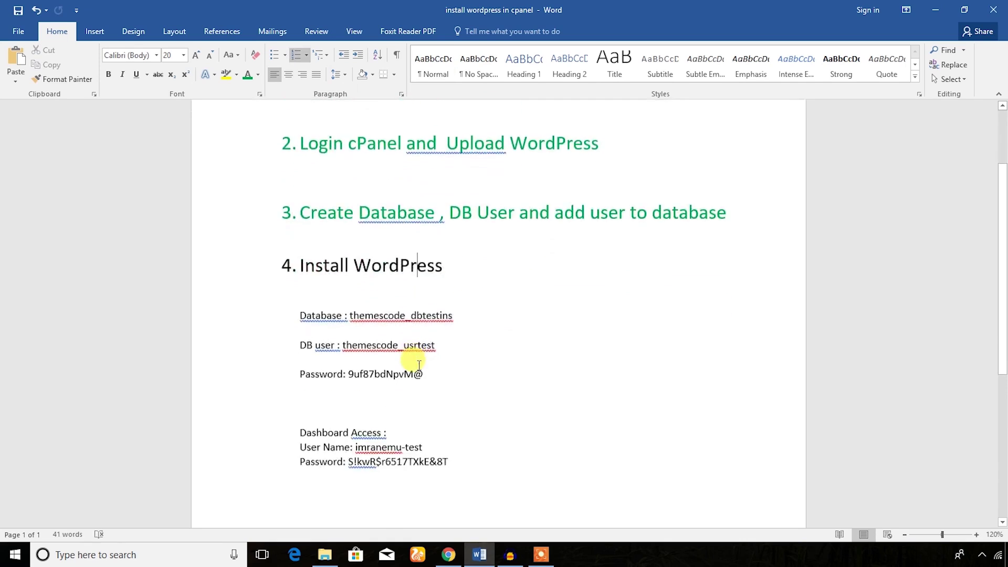
{"action": "scroll", "coordinate": [369, 336], "scroll_direction": "up", "scroll_amount": 5}
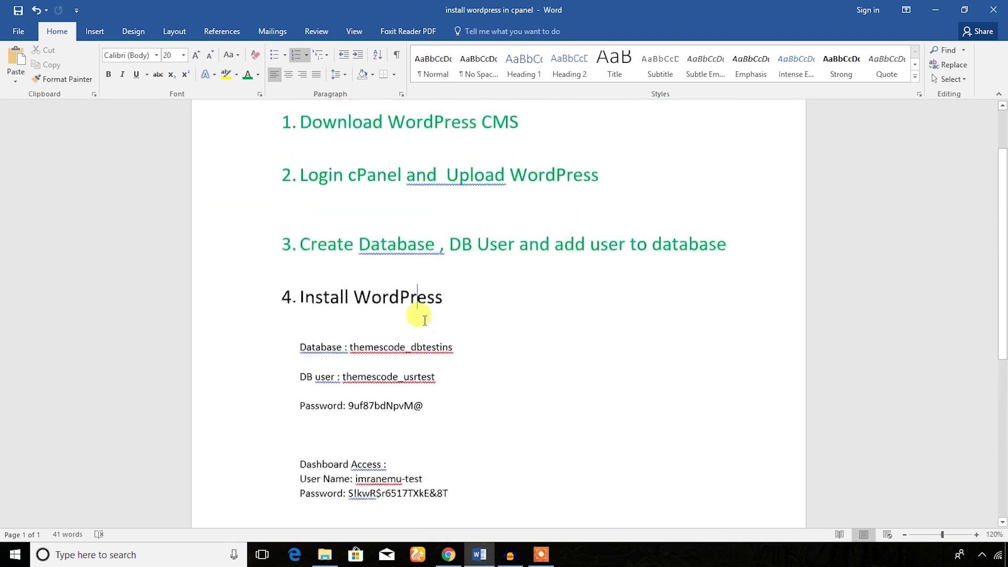
{"action": "scroll", "coordinate": [452, 315], "scroll_direction": "down", "scroll_amount": 3}
{"action": "left_click_drag", "start_coordinate": [447, 231], "coordinate": [254, 240]}
{"action": "left_click", "coordinate": [248, 74]}
{"action": "left_click", "coordinate": [476, 217]}
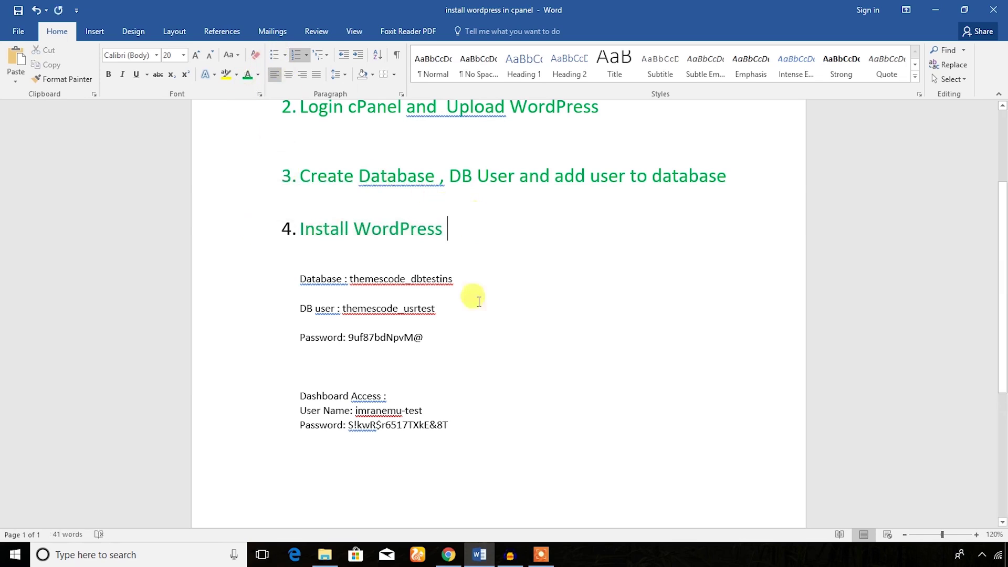
- Switch to Chrome and bring up the WordPress dashboard of My Test site to view it
{"action": "left_click", "coordinate": [448, 555]}
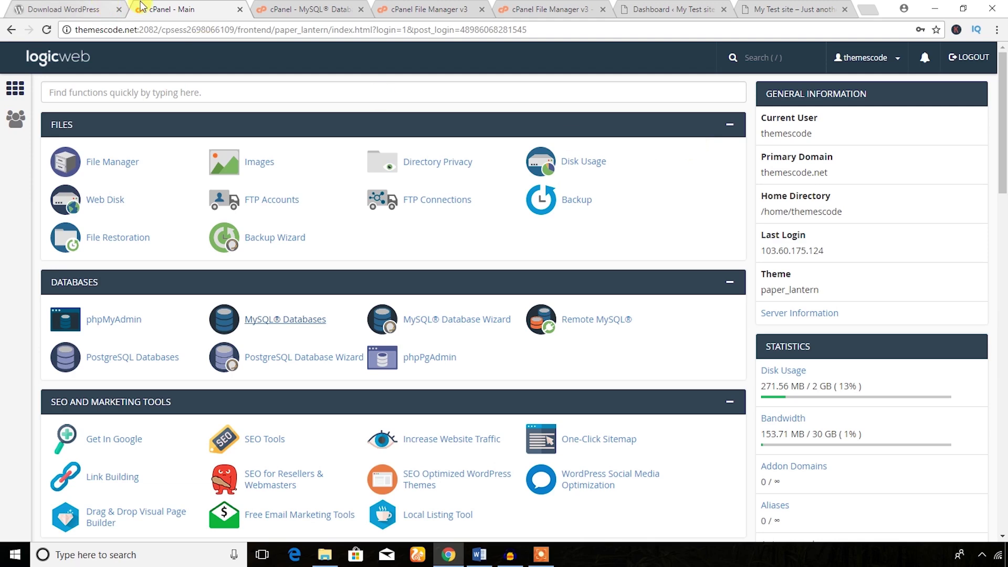
{"action": "left_click", "coordinate": [651, 9]}
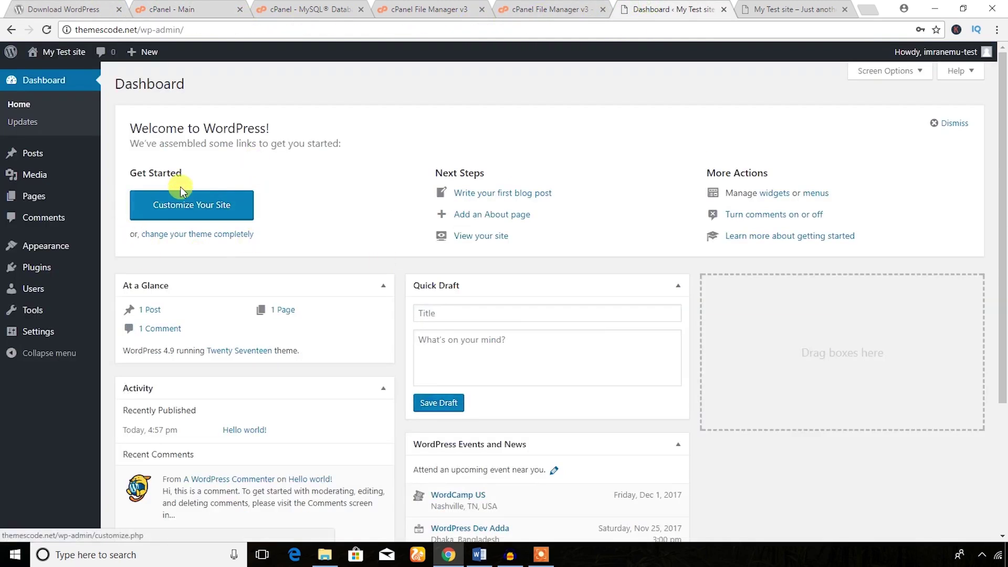